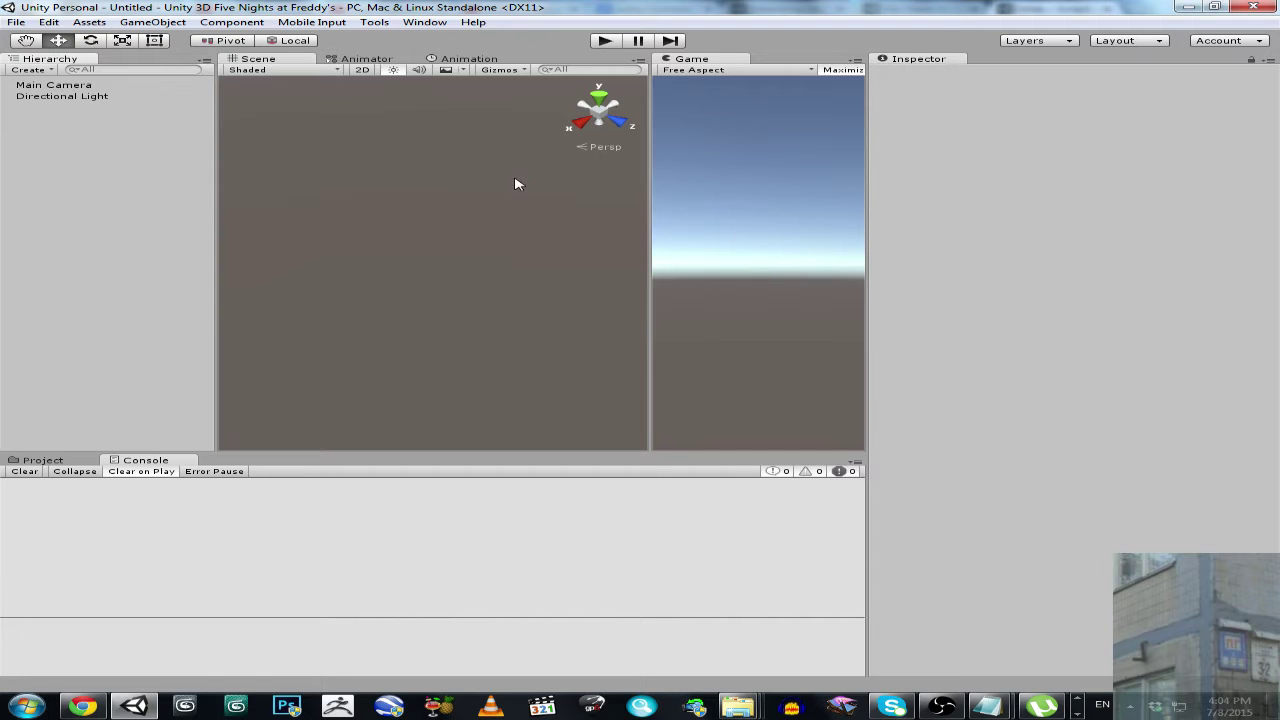
# Select the Main Camera and bring up its Rendering Path choices
pyautogui.click(72, 86)
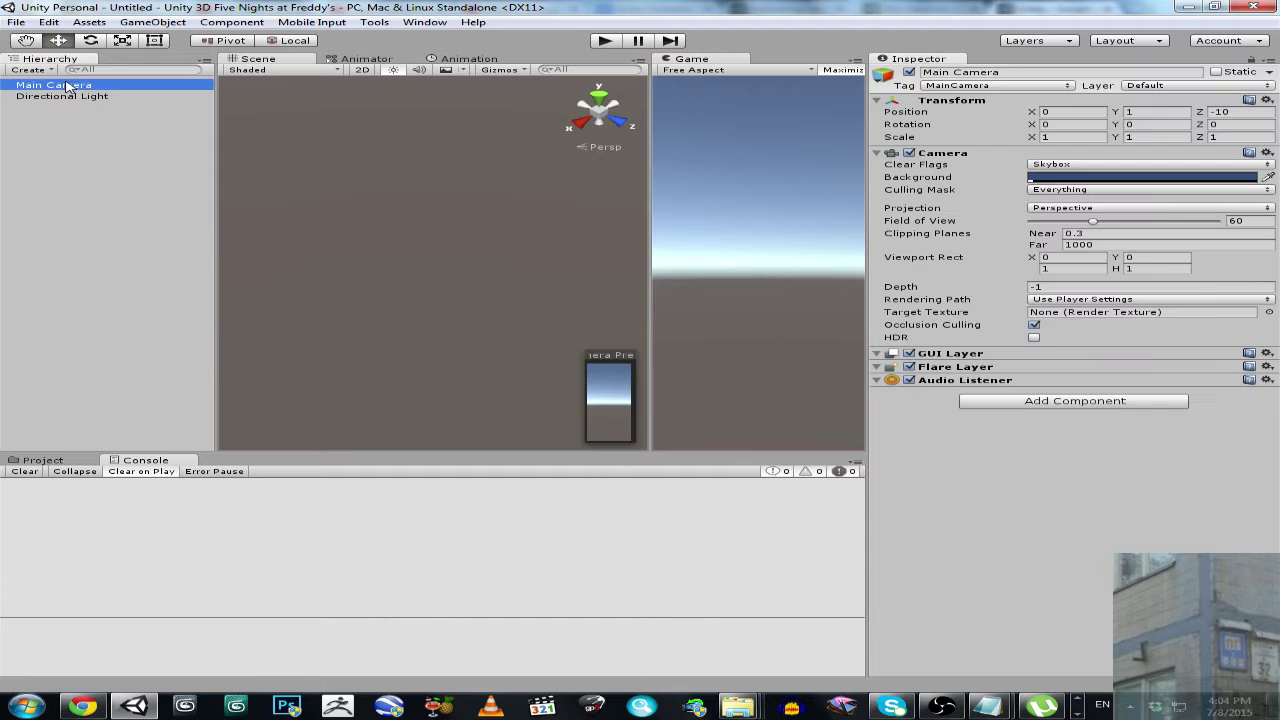
pyautogui.click(1052, 302)
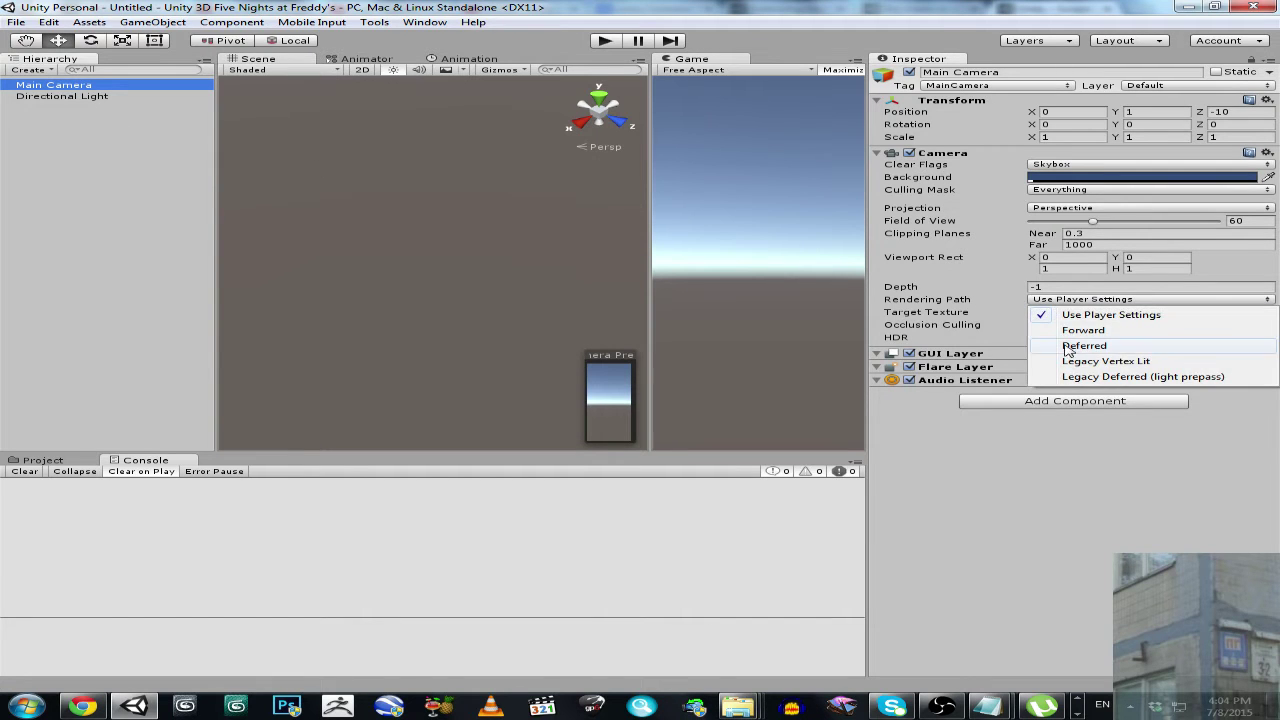
# Set the camera's rendering path to Deferred and create a Plane
pyautogui.click(1058, 342)
pyautogui.click(153, 22)
pyautogui.moveTo(174, 69)
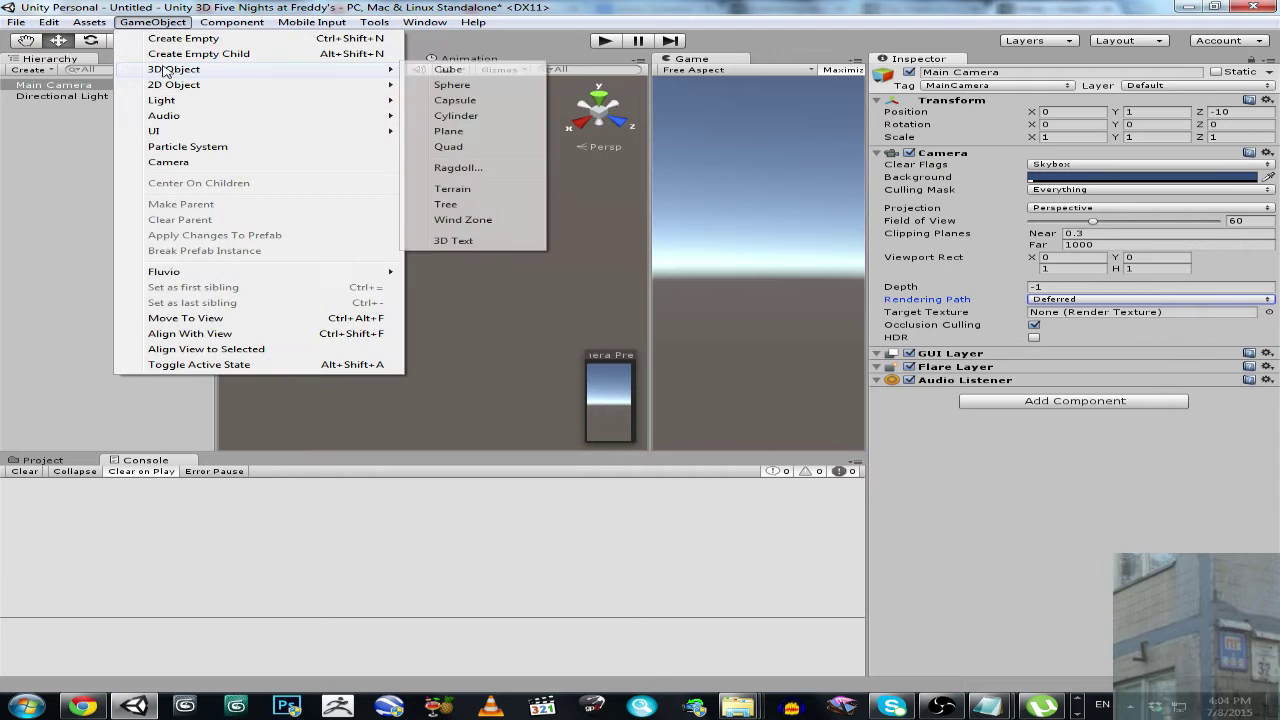
pyautogui.click(448, 131)
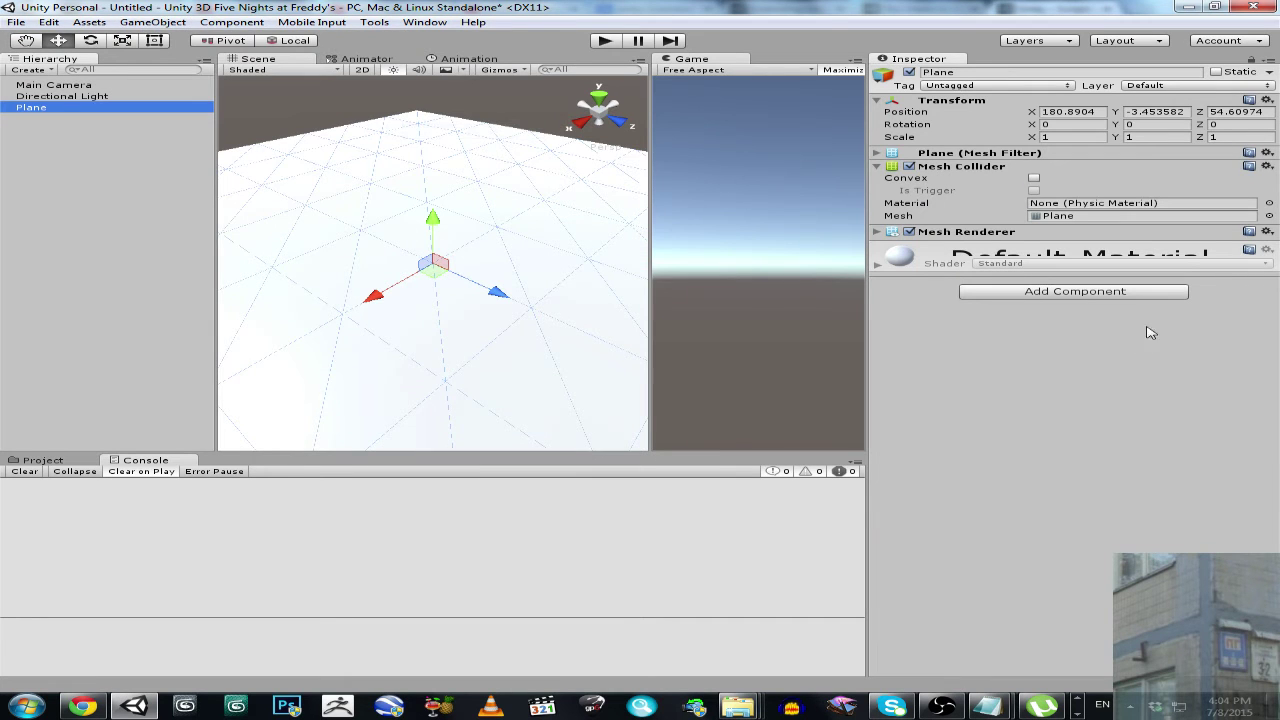
# Give the plane a Deferred Decal Renderer that uses the Cube mesh
pyautogui.click(1058, 293)
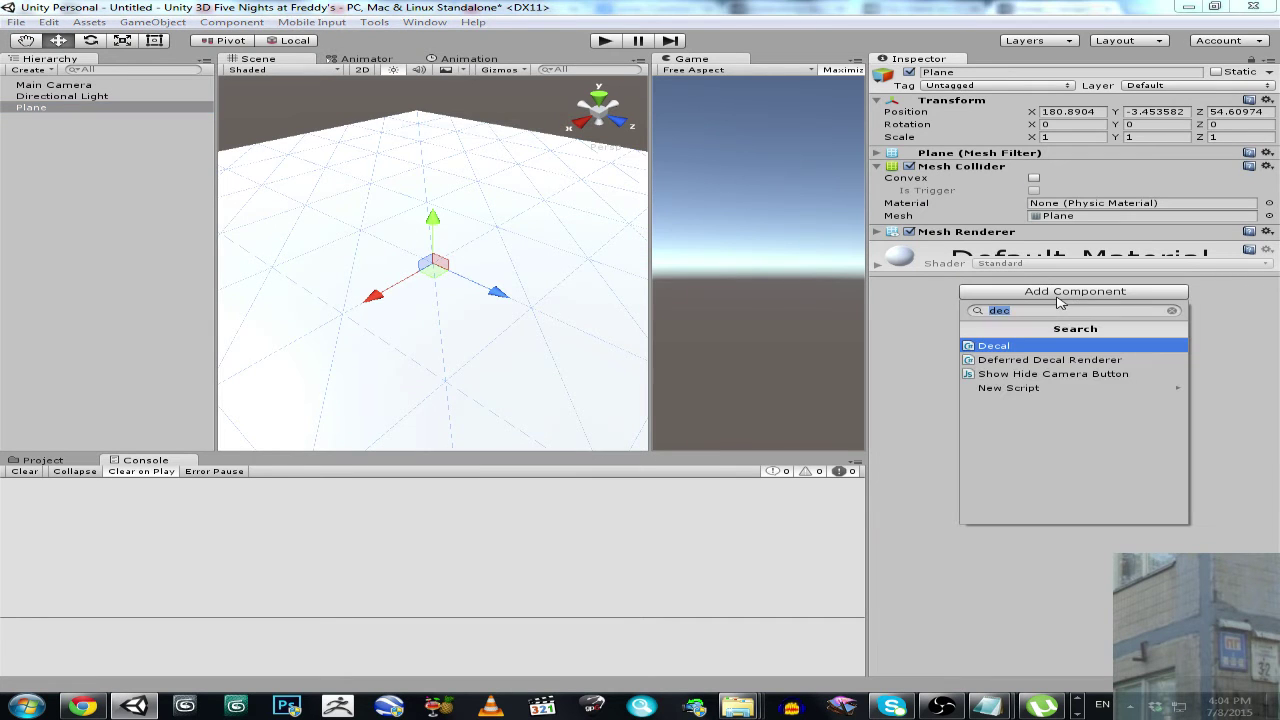
pyautogui.click(1030, 361)
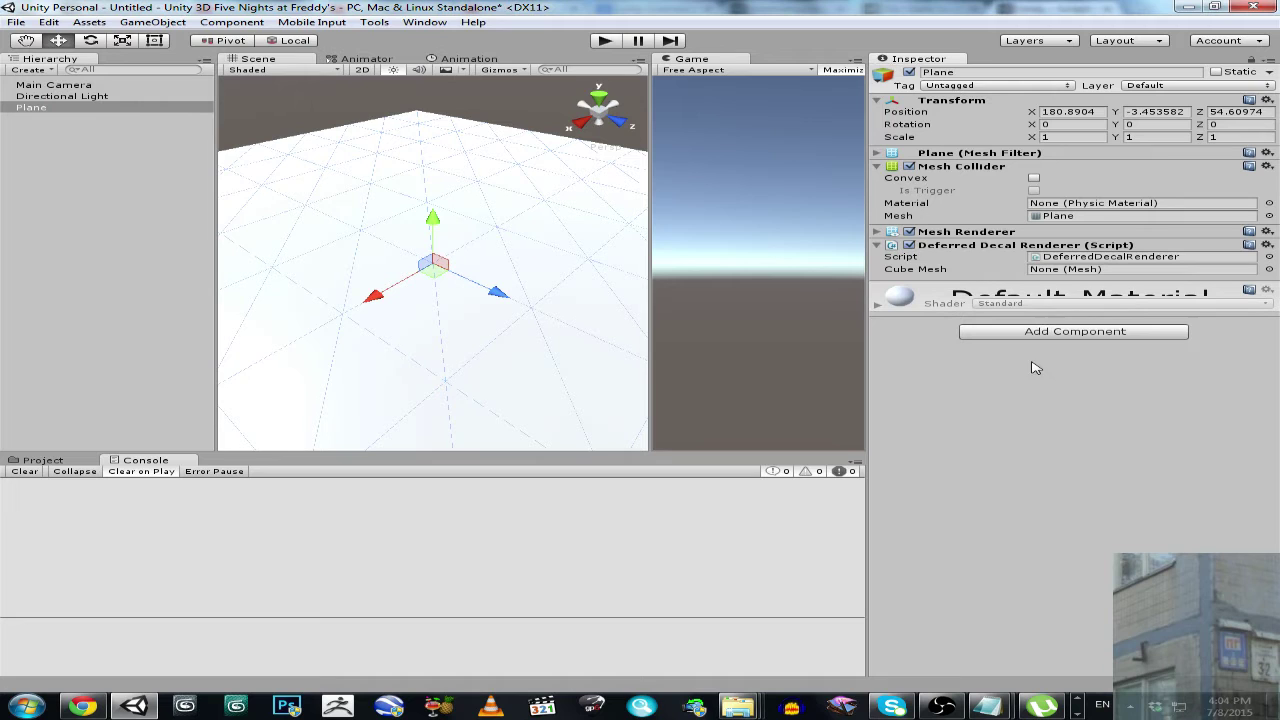
pyautogui.click(1270, 269)
pyautogui.write('cu')
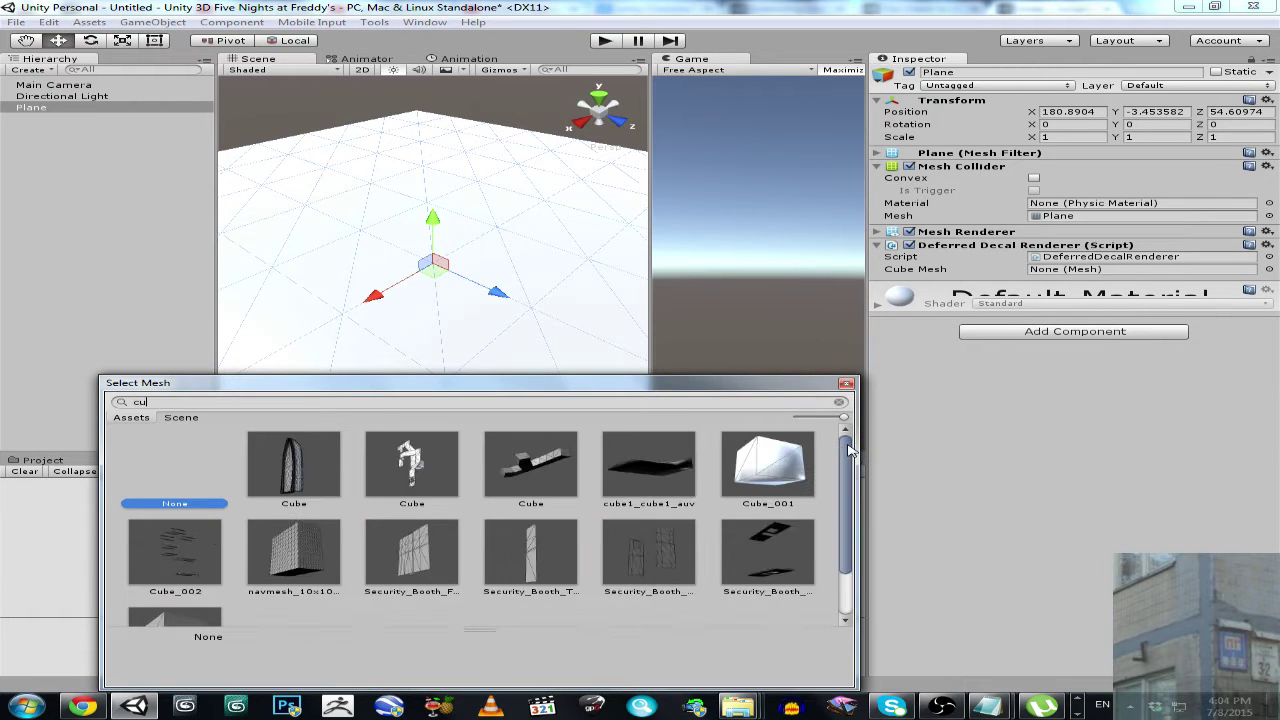
pyautogui.write('be')
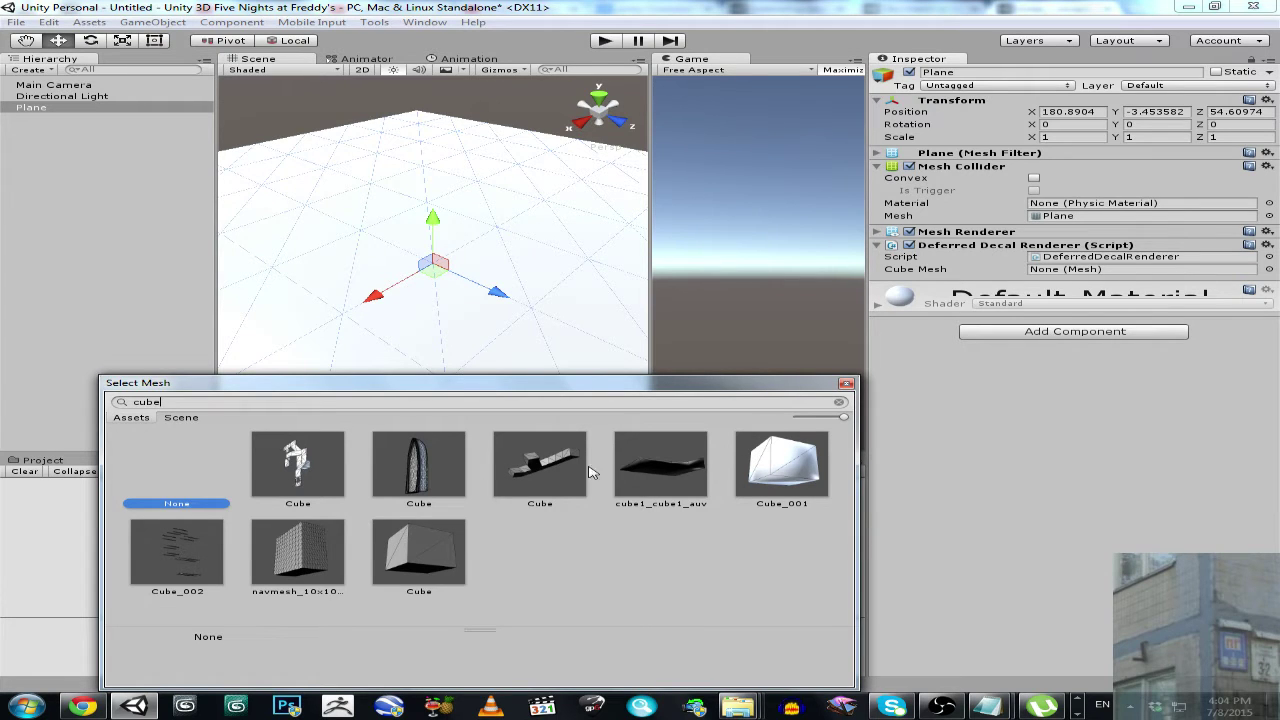
pyautogui.click(418, 565)
pyautogui.click(847, 386)
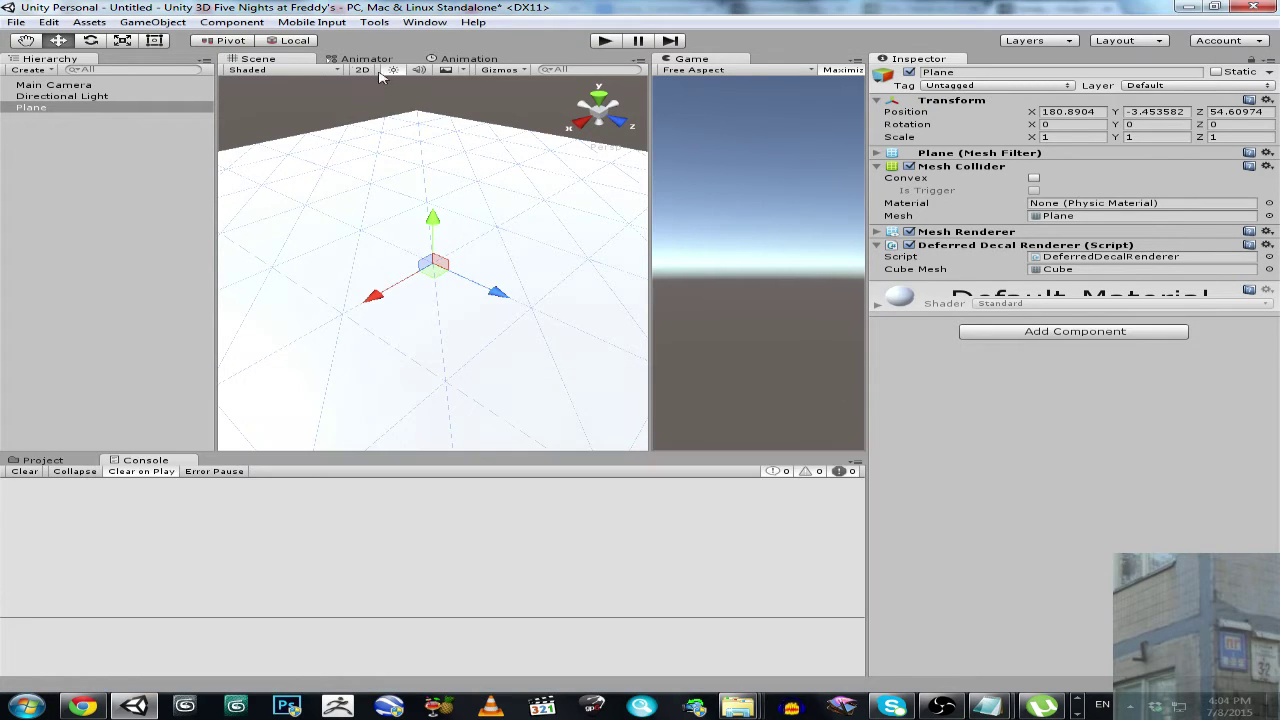
# Create an empty object with a Decal component using the DecalSign material
pyautogui.click(183, 24)
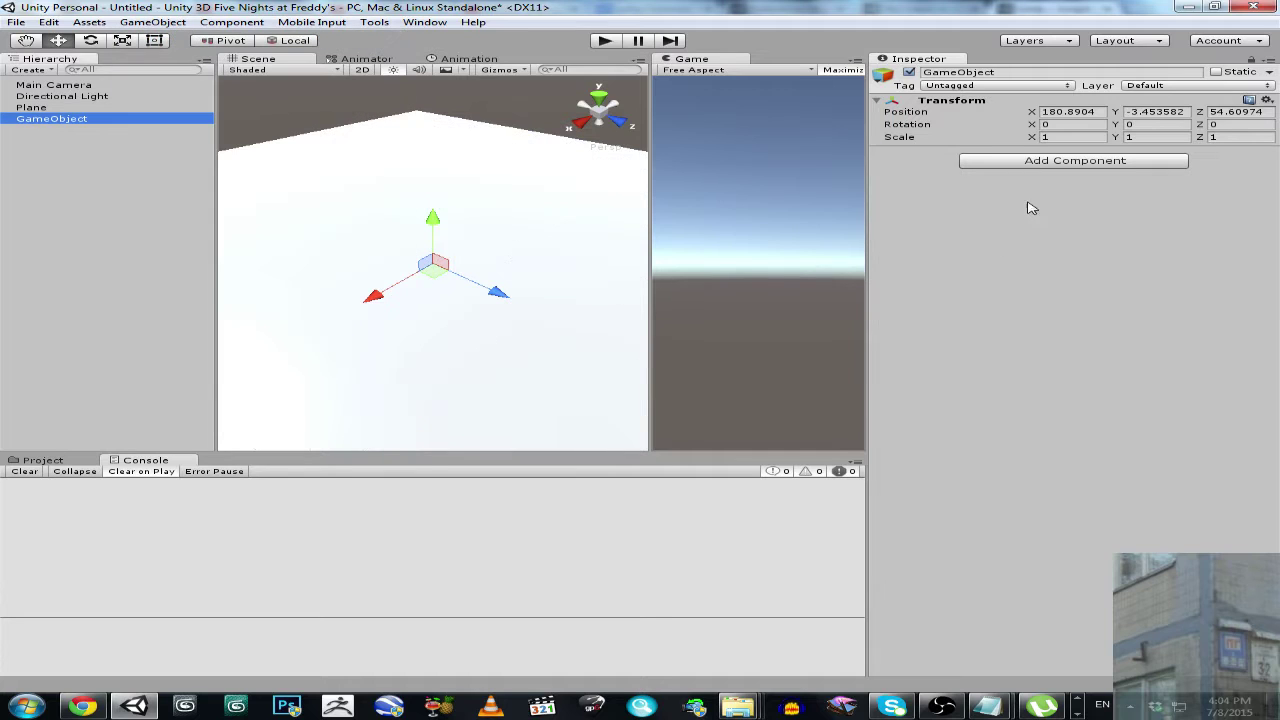
pyautogui.click(1030, 162)
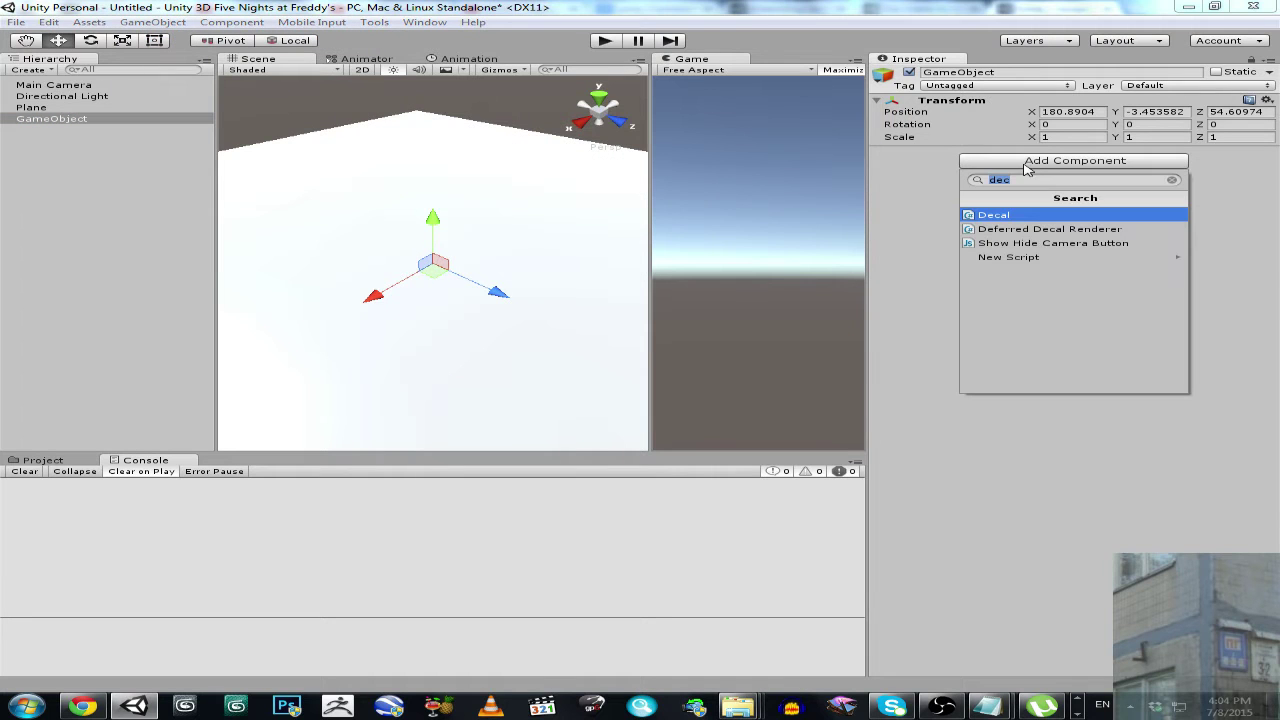
pyautogui.click(1007, 216)
pyautogui.click(1269, 190)
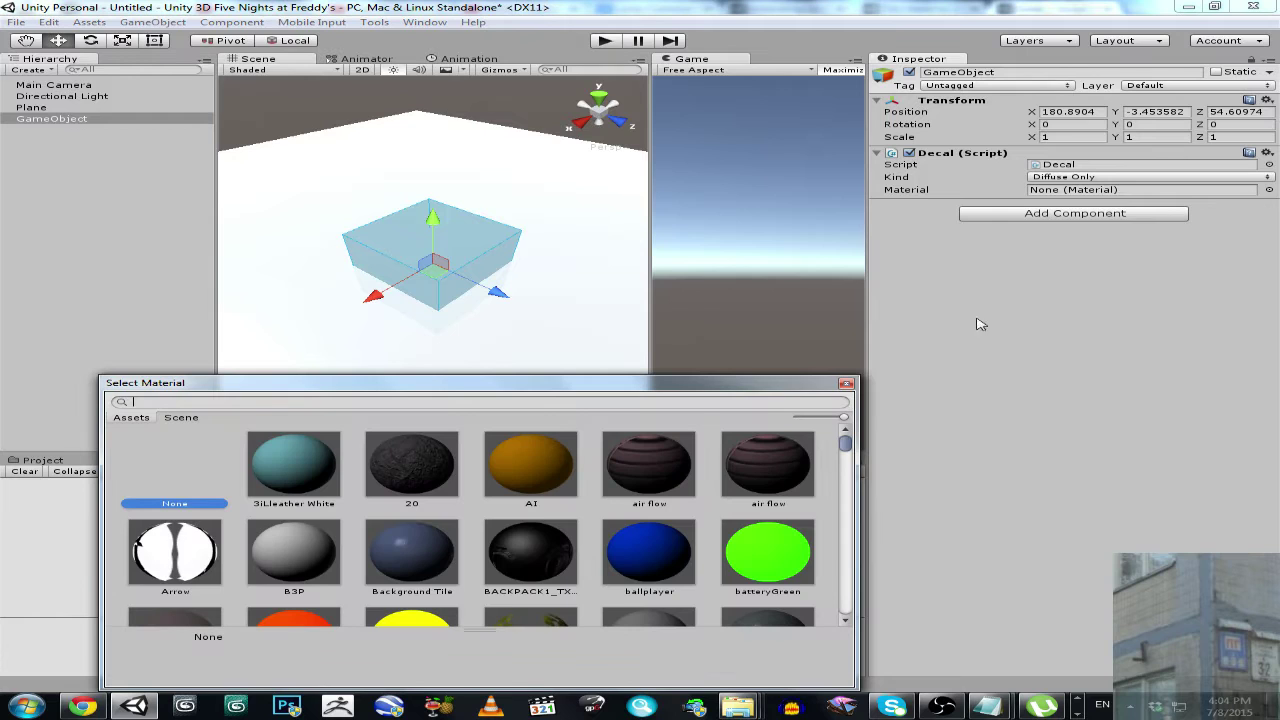
pyautogui.write('deca')
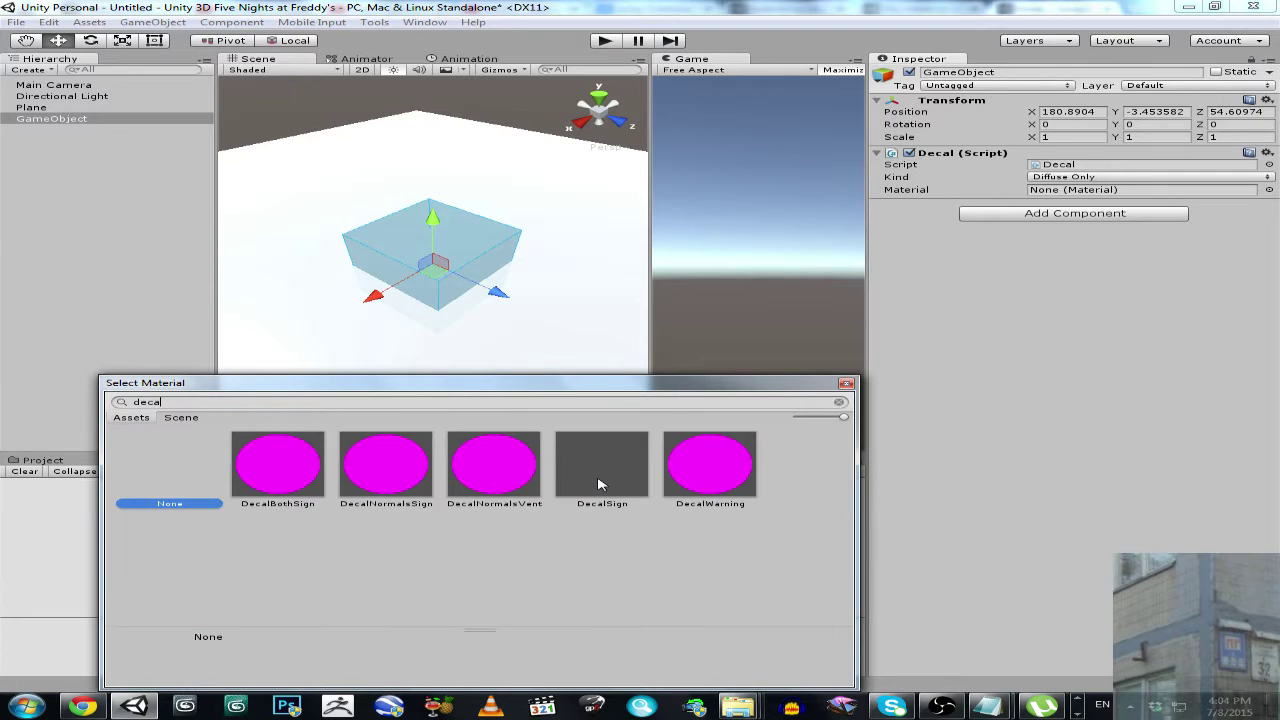
pyautogui.click(600, 484)
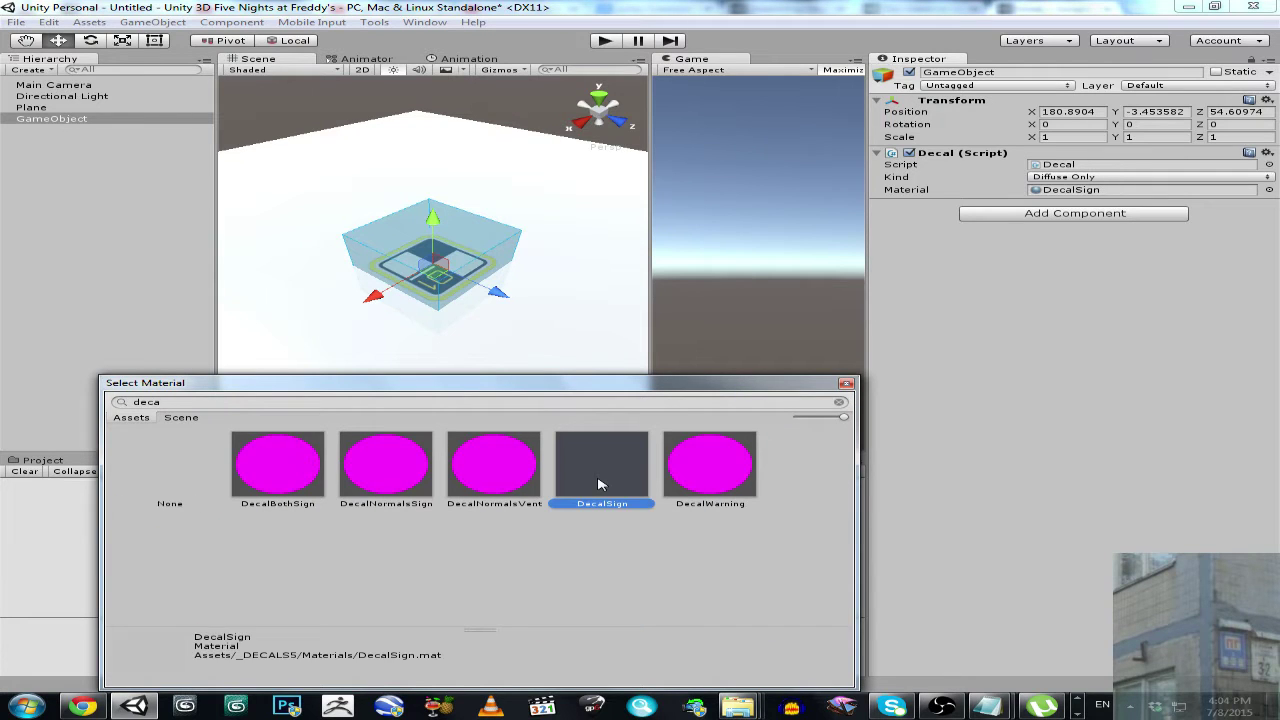
pyautogui.click(846, 385)
# Move the decal along X and Y until the sign projects onto the plane
pyautogui.moveTo(392, 297); pyautogui.dragTo(390, 335)
pyautogui.moveTo(292, 342)
pyautogui.mouseDown()
pyautogui.moveTo(374, 297)
pyautogui.moveTo(527, 267)
pyautogui.moveTo(500, 278)
pyautogui.mouseUp()
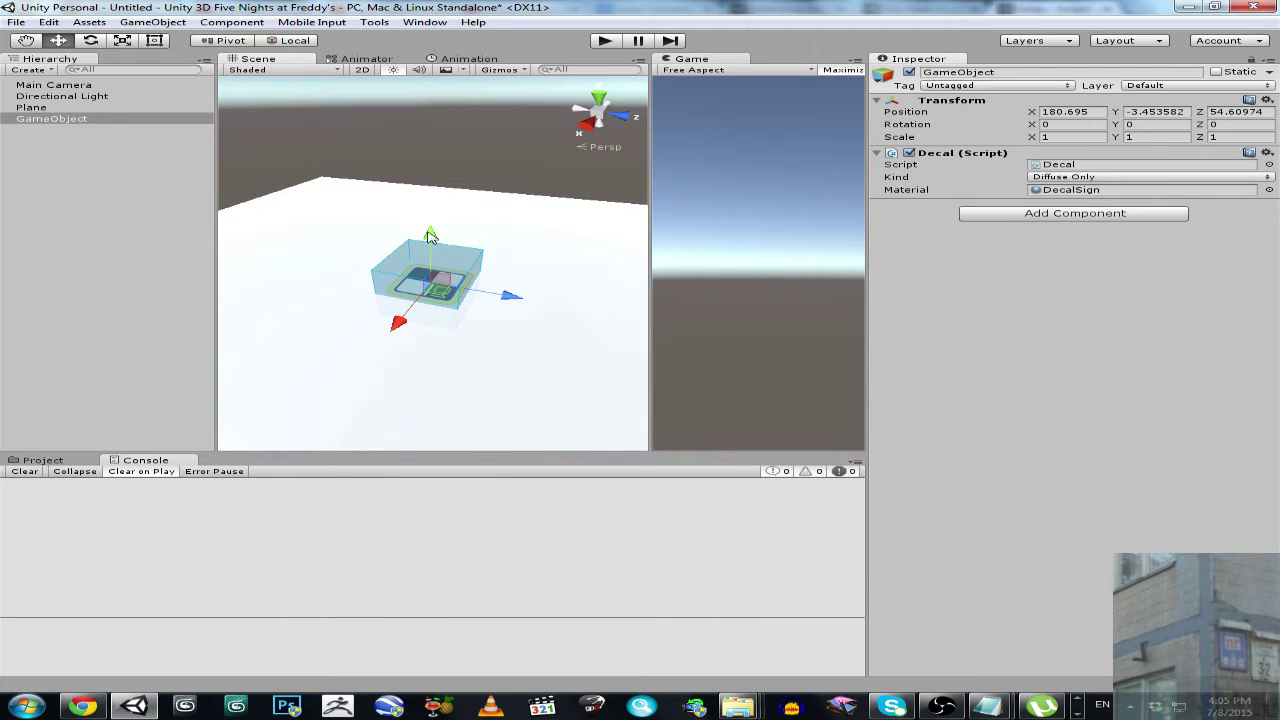
pyautogui.moveTo(432, 238)
pyautogui.mouseDown()
pyautogui.moveTo(436, 208)
pyautogui.moveTo(436, 237)
pyautogui.mouseUp()
# Add a Cube and move it down onto the plane
pyautogui.click(153, 22)
pyautogui.moveTo(174, 69)
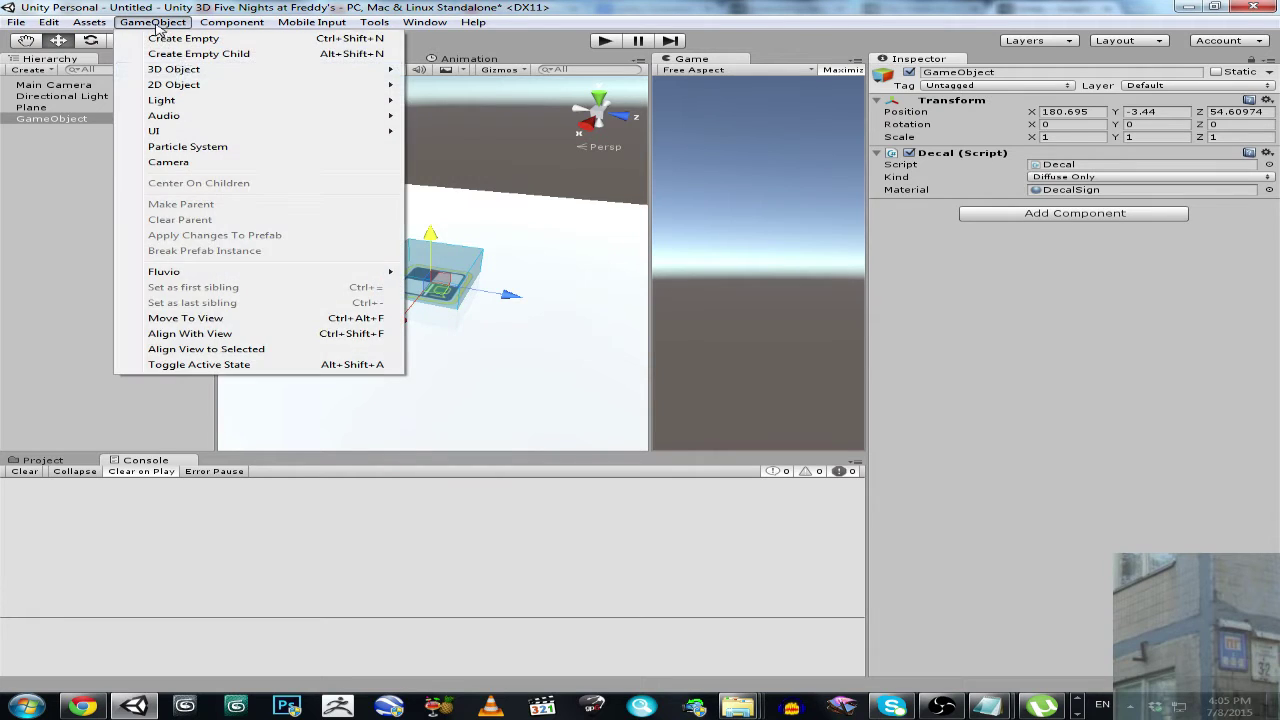
pyautogui.click(448, 69)
pyautogui.moveTo(432, 224); pyautogui.dragTo(418, 256)
pyautogui.moveTo(408, 344)
pyautogui.mouseDown()
pyautogui.moveTo(482, 279)
pyautogui.moveTo(431, 245)
pyautogui.mouseUp()
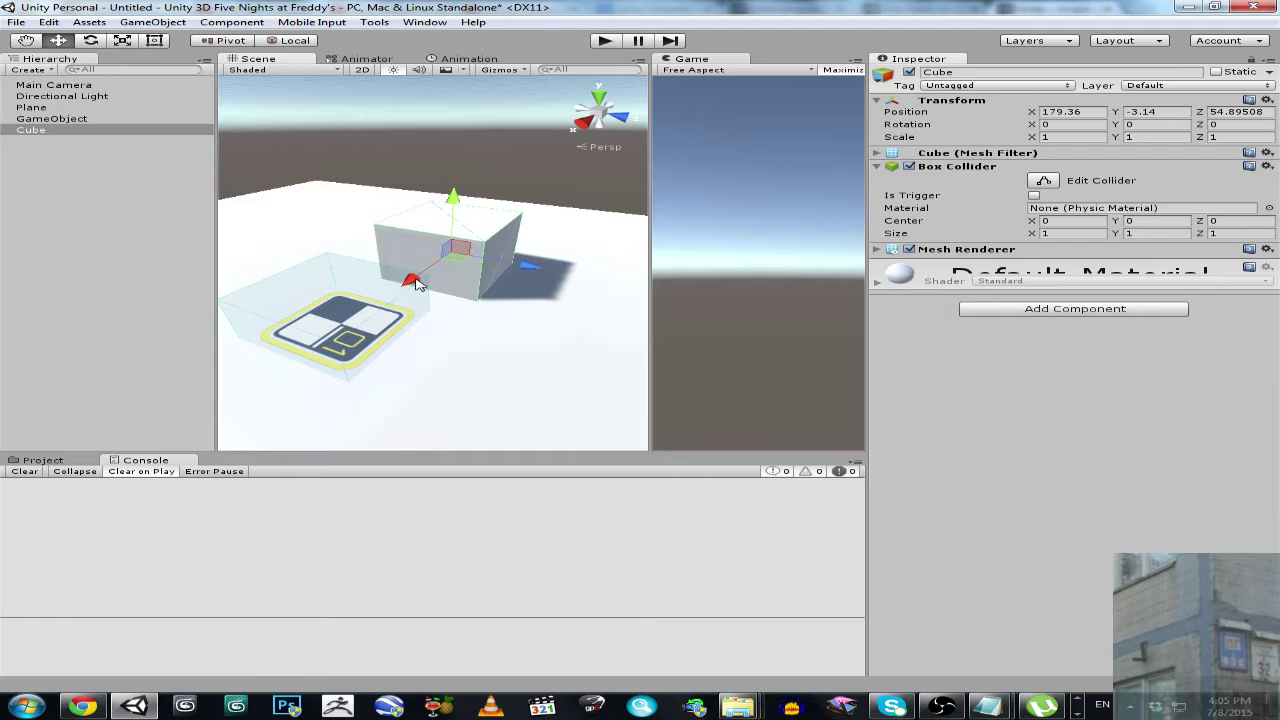
# Rename the decal object to 'decal' and set its position to 0, 0, 0
pyautogui.click(37, 120)
pyautogui.click(998, 71)
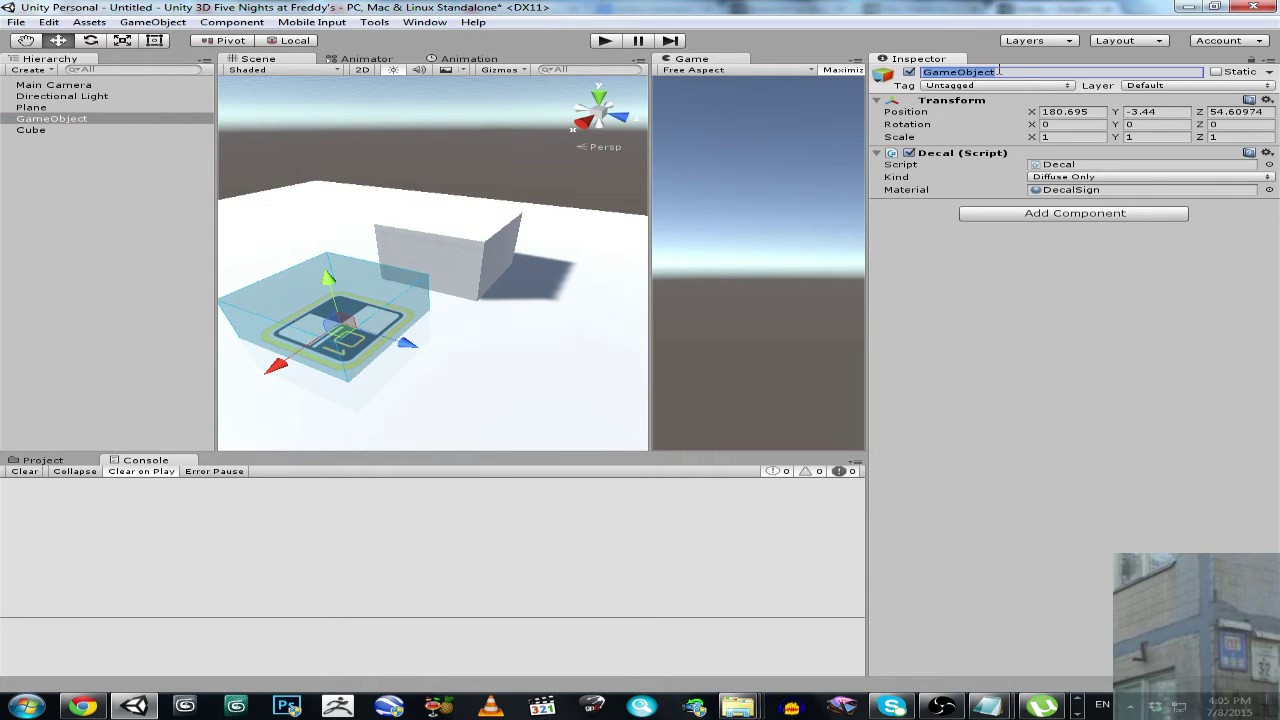
pyautogui.write('decal')
pyautogui.press('Return')
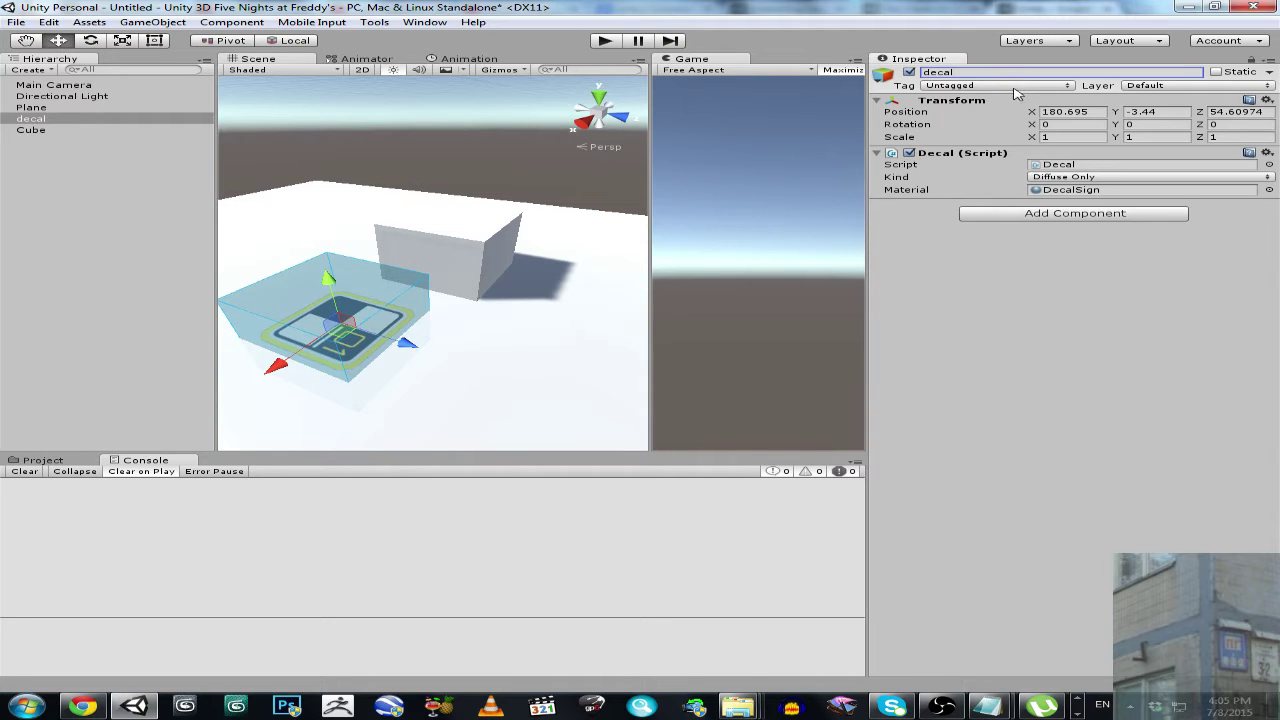
pyautogui.click(1080, 113)
pyautogui.write('0')
pyautogui.click(1138, 113)
pyautogui.write('0')
pyautogui.click(1222, 114)
pyautogui.write('0')
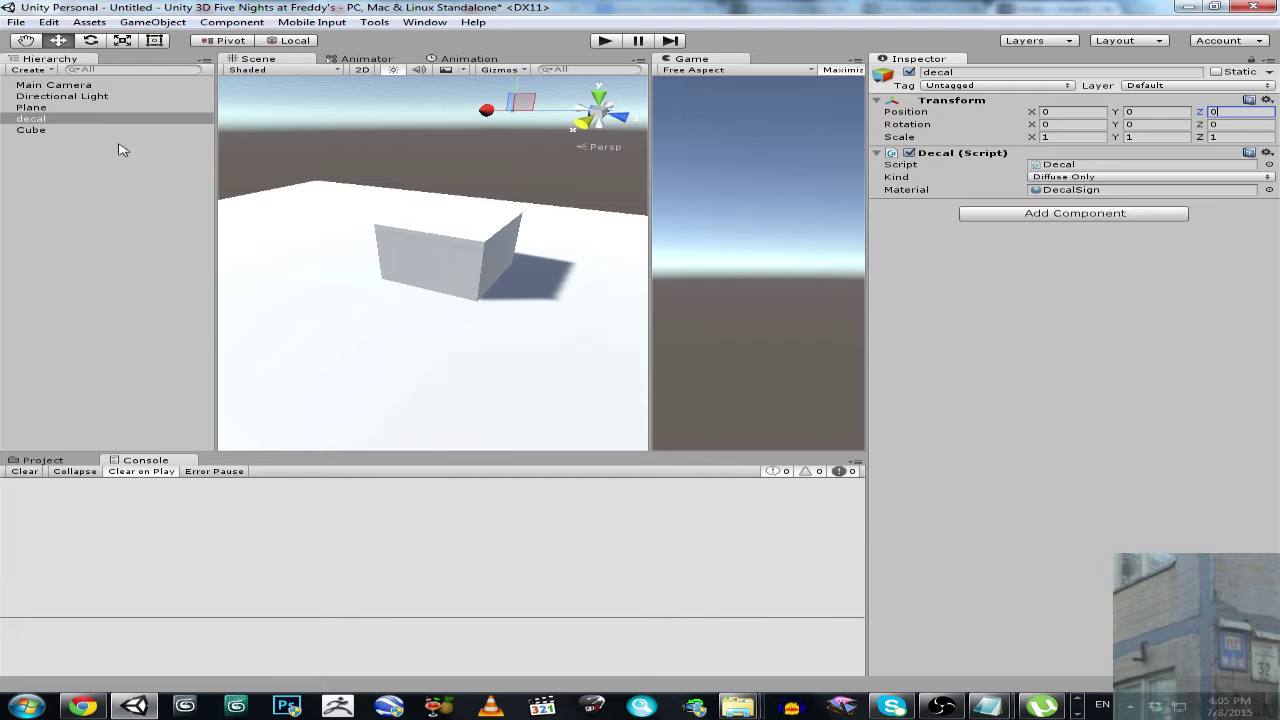
# Set the Cube's X and Y position to 0
pyautogui.click(55, 134)
pyautogui.click(1072, 111)
pyautogui.write('0')
pyautogui.press('Tab')
pyautogui.write('0')
pyautogui.press('Tab')
# Set the Cube's Z position to 0, then raise the decal onto the cube's top face
pyautogui.write('0')
pyautogui.keyDown('alt'); pyautogui.moveTo(285, 240); pyautogui.dragTo(399, 96); pyautogui.keyUp('alt')
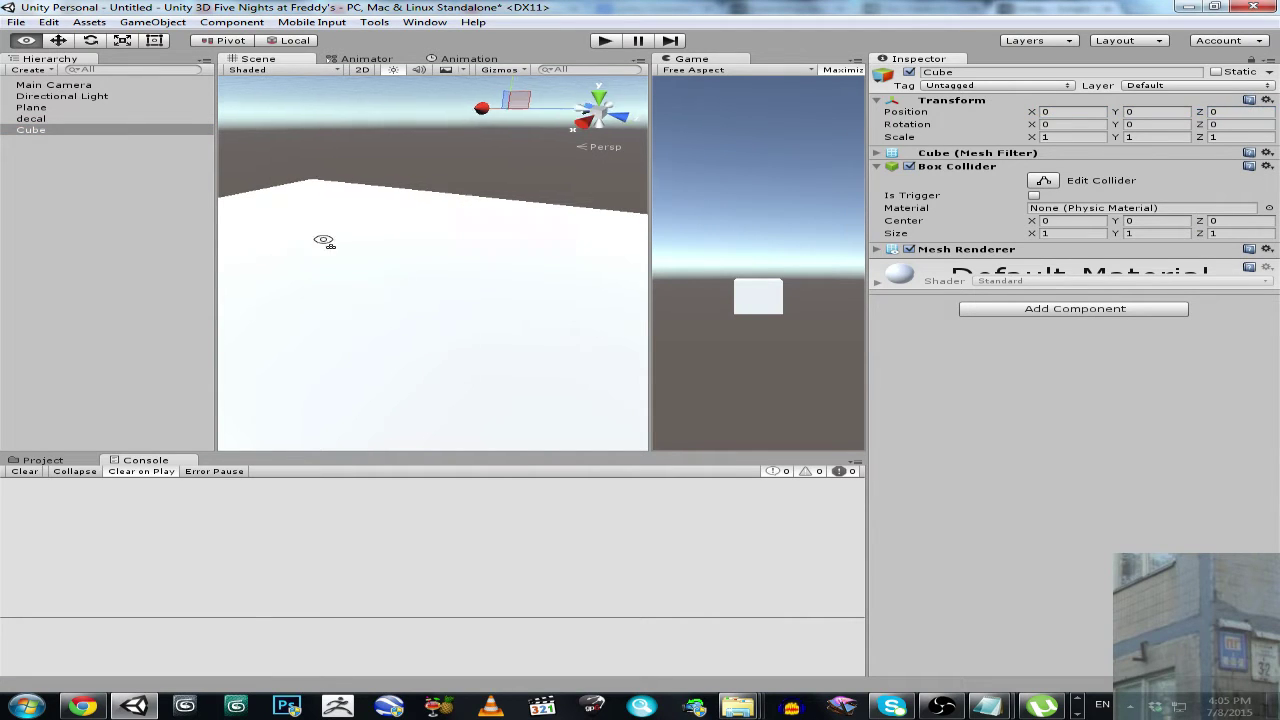
pyautogui.doubleClick(37, 130)
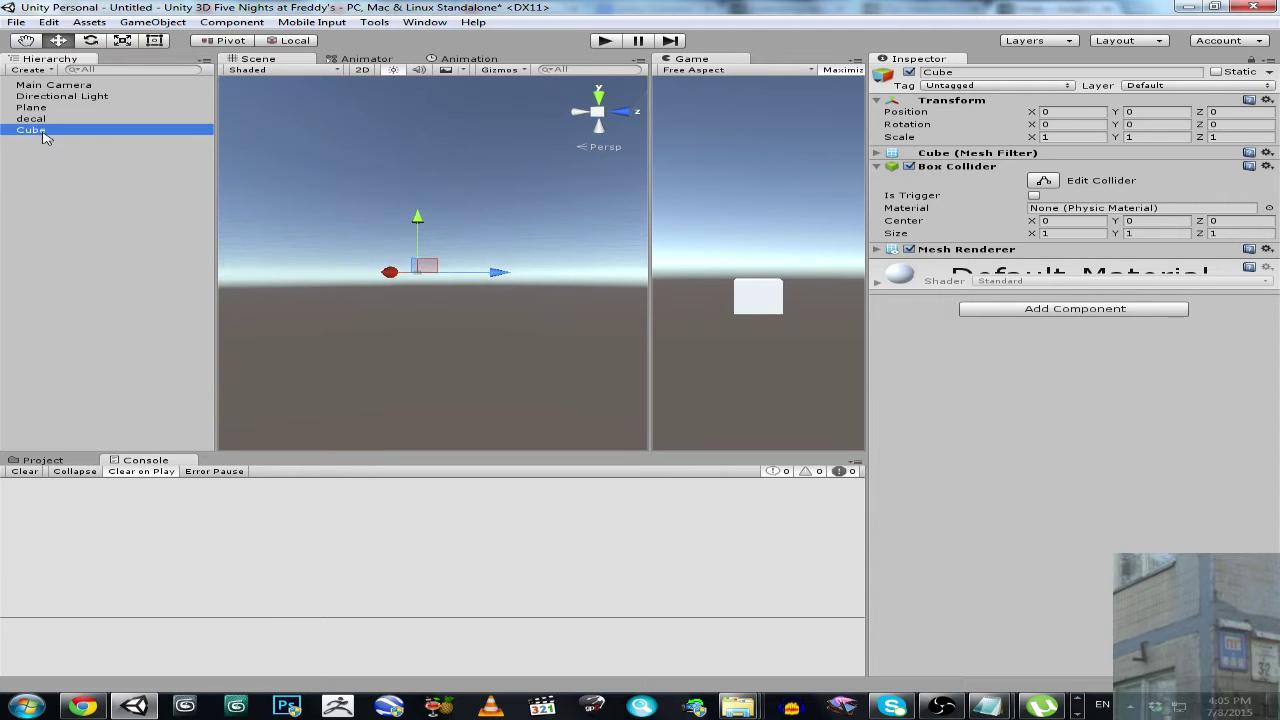
pyautogui.keyDown('alt'); pyautogui.moveTo(344, 263); pyautogui.dragTo(284, 340); pyautogui.keyUp('alt')
pyautogui.scroll(-2, 284, 340)
pyautogui.click(31, 118)
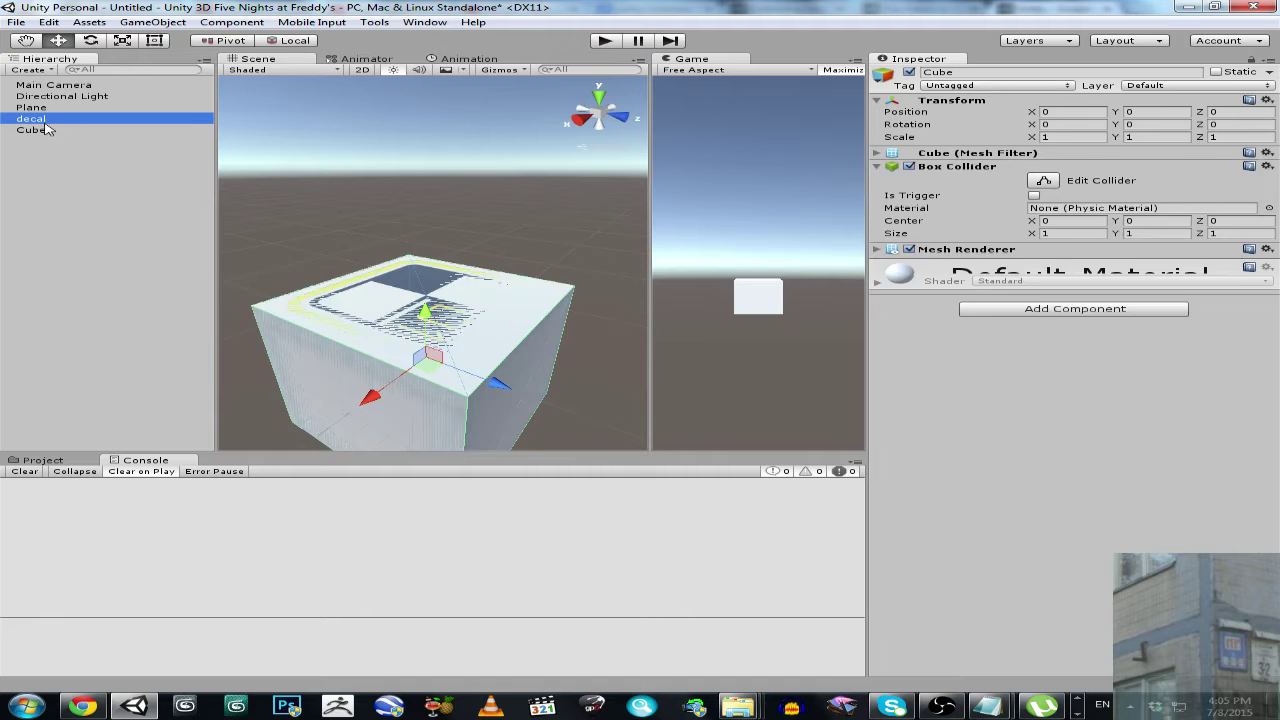
pyautogui.click(427, 310)
pyautogui.moveTo(427, 310)
pyautogui.mouseDown()
pyautogui.moveTo(435, 160)
pyautogui.moveTo(420, 243)
pyautogui.mouseUp()
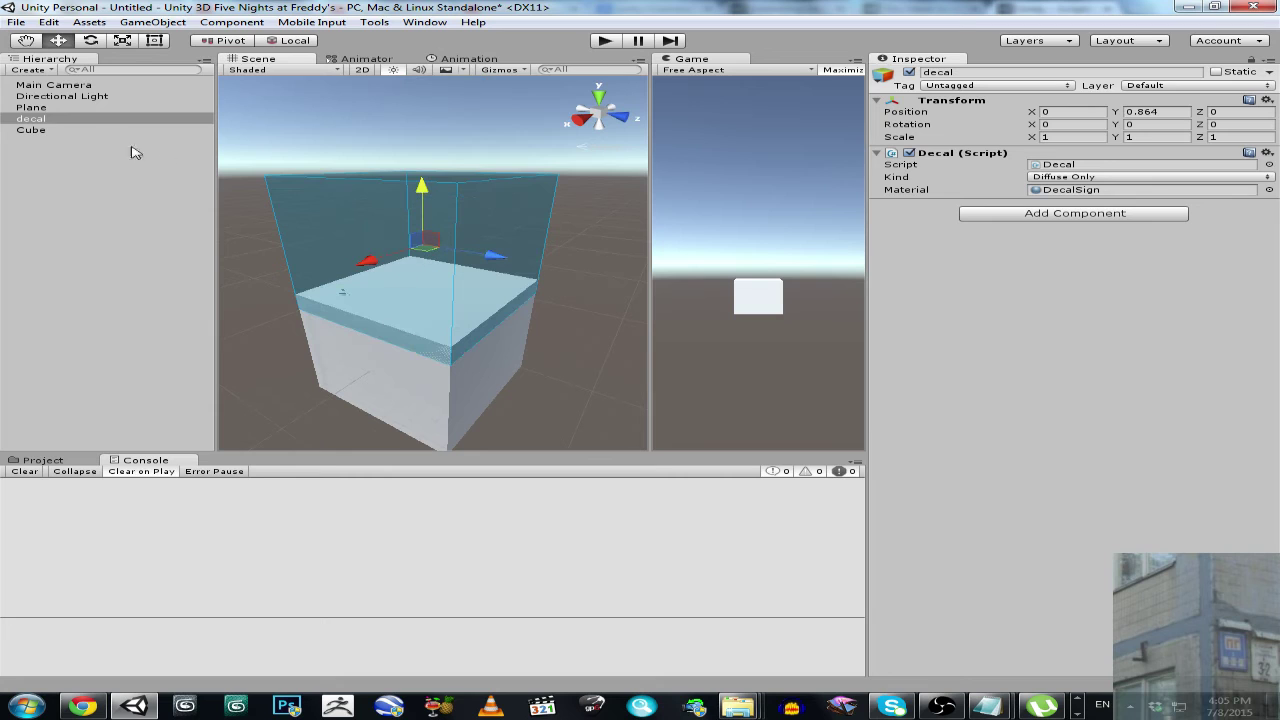
# Parent the decal to the Cube, then move and rotate the cube to confirm the decal follows
pyautogui.moveTo(37, 120); pyautogui.dragTo(38, 130)
pyautogui.click(36, 120)
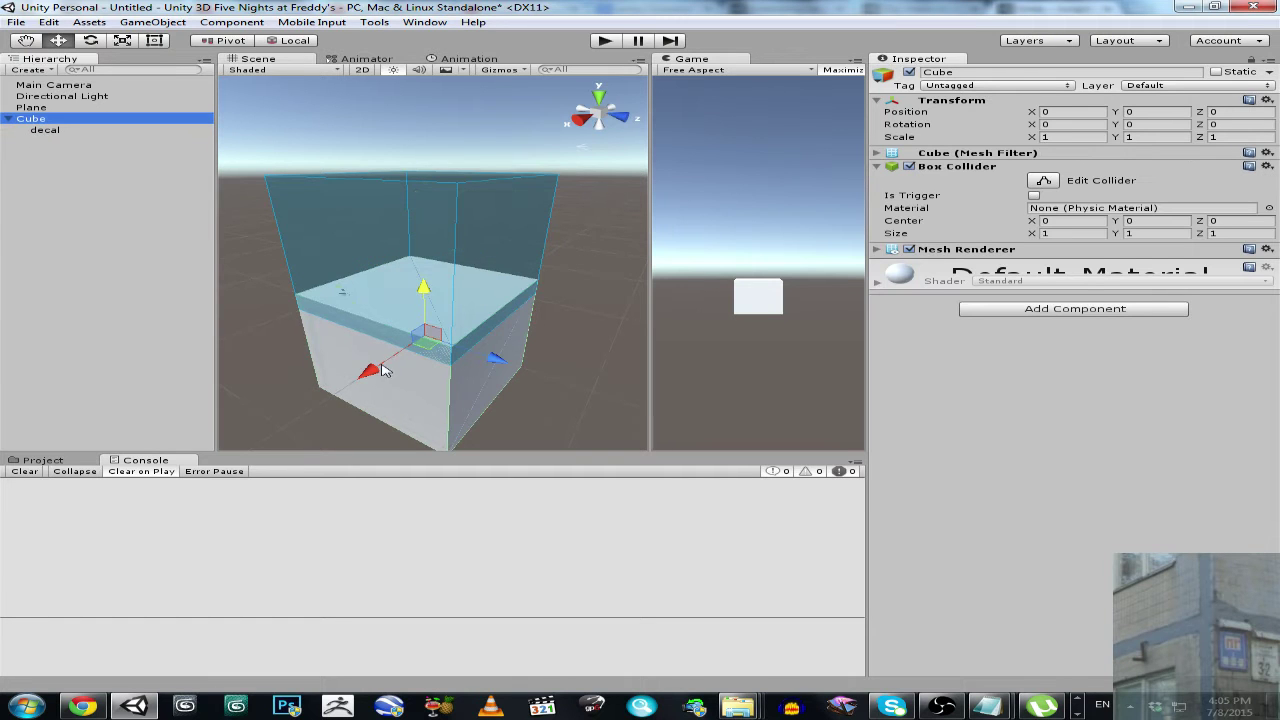
pyautogui.moveTo(380, 371)
pyautogui.mouseDown()
pyautogui.moveTo(343, 369)
pyautogui.moveTo(420, 332)
pyautogui.moveTo(392, 370)
pyautogui.mouseUp()
pyautogui.click(92, 41)
pyautogui.moveTo(410, 312)
pyautogui.mouseDown()
pyautogui.moveTo(360, 401)
pyautogui.moveTo(383, 375)
pyautogui.mouseUp()
pyautogui.hotkey('ctrl', 'z')
pyautogui.press('w')
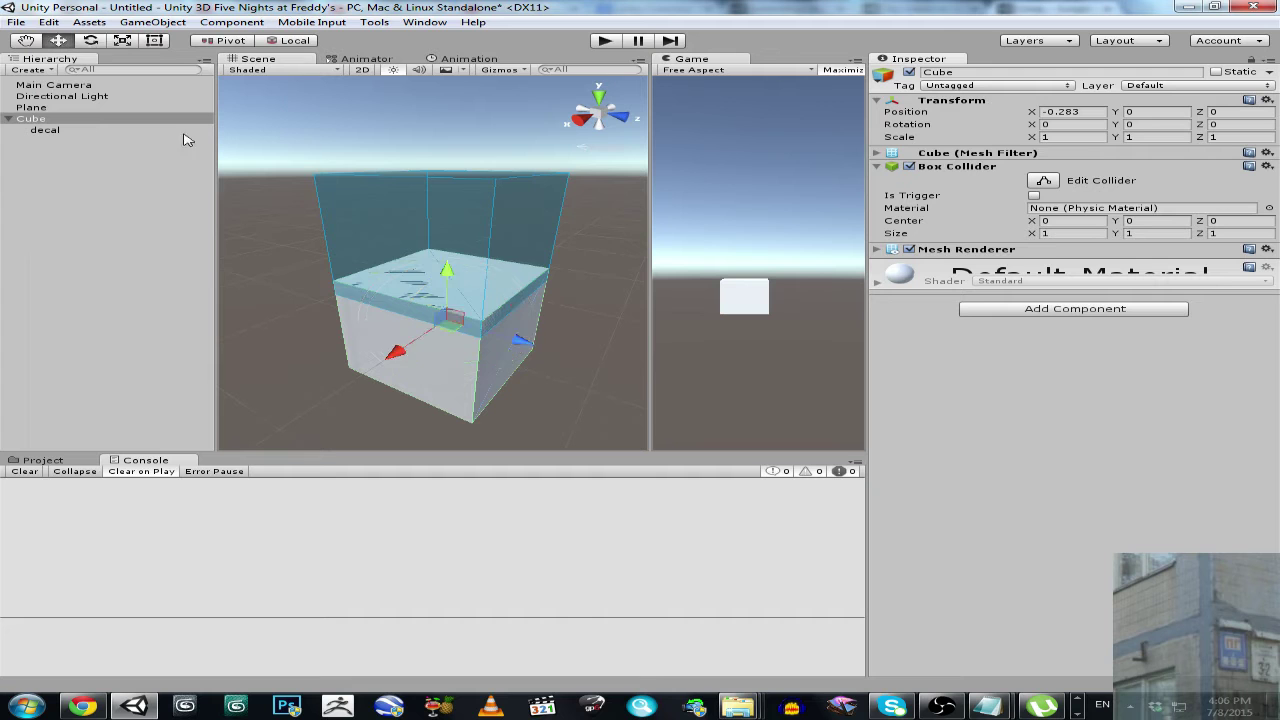
pyautogui.moveTo(388, 358)
pyautogui.mouseDown()
pyautogui.moveTo(465, 301)
pyautogui.moveTo(414, 371)
pyautogui.moveTo(408, 362)
pyautogui.moveTo(492, 291)
pyautogui.mouseUp()
pyautogui.scroll(2, 408, 362)
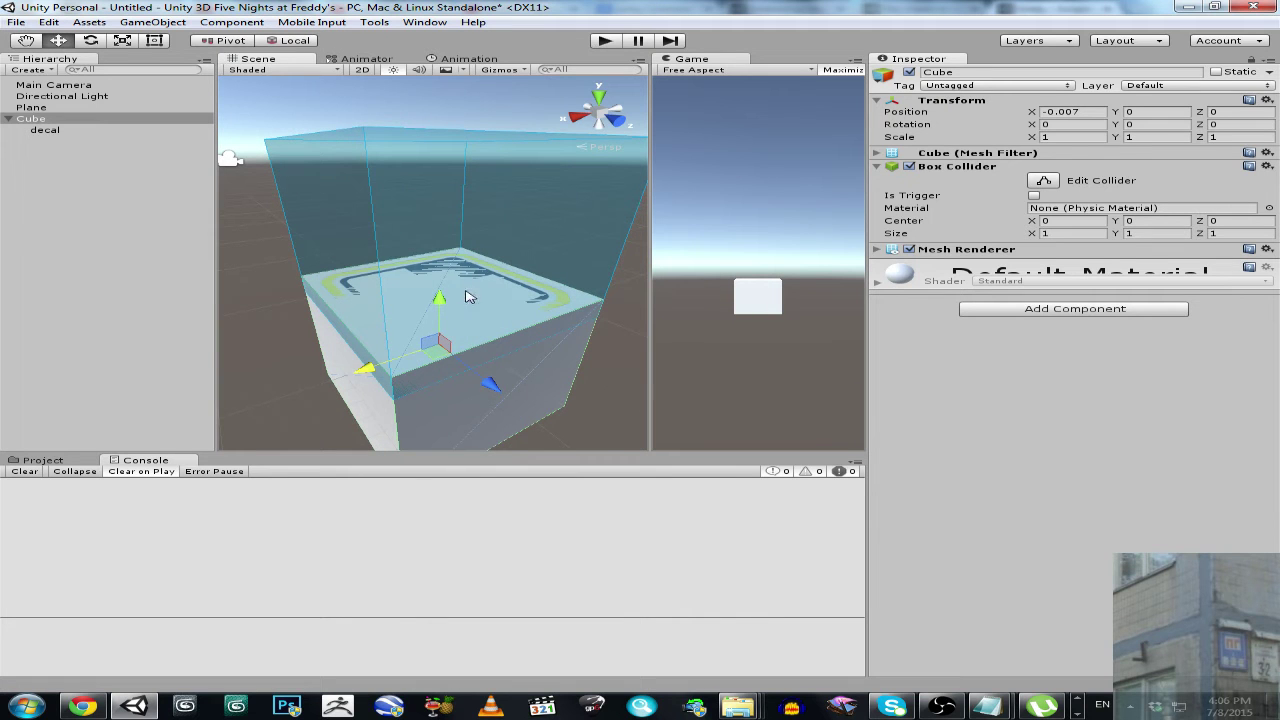
# Open WATER_fix_+DECALS5 from the _STEALTH_related_ONLY folder without saving the current scene
pyautogui.click(15, 22)
pyautogui.click(44, 52)
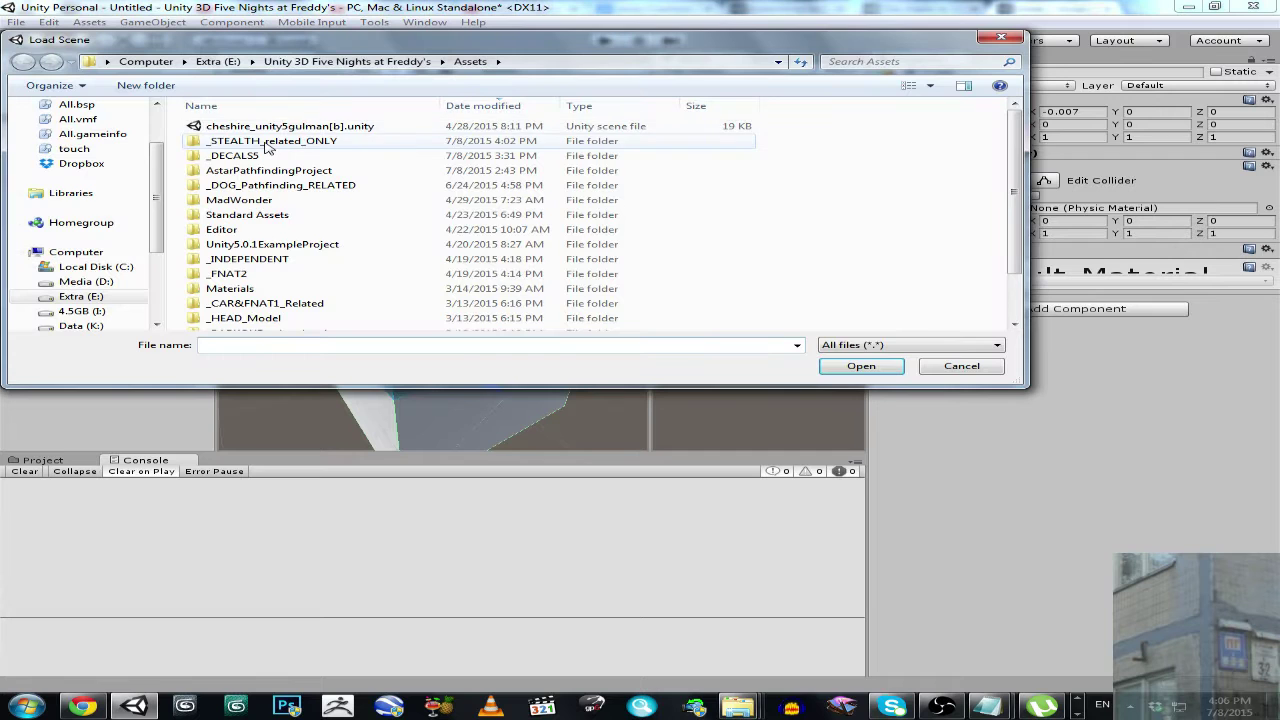
pyautogui.doubleClick(267, 141)
pyautogui.doubleClick(267, 128)
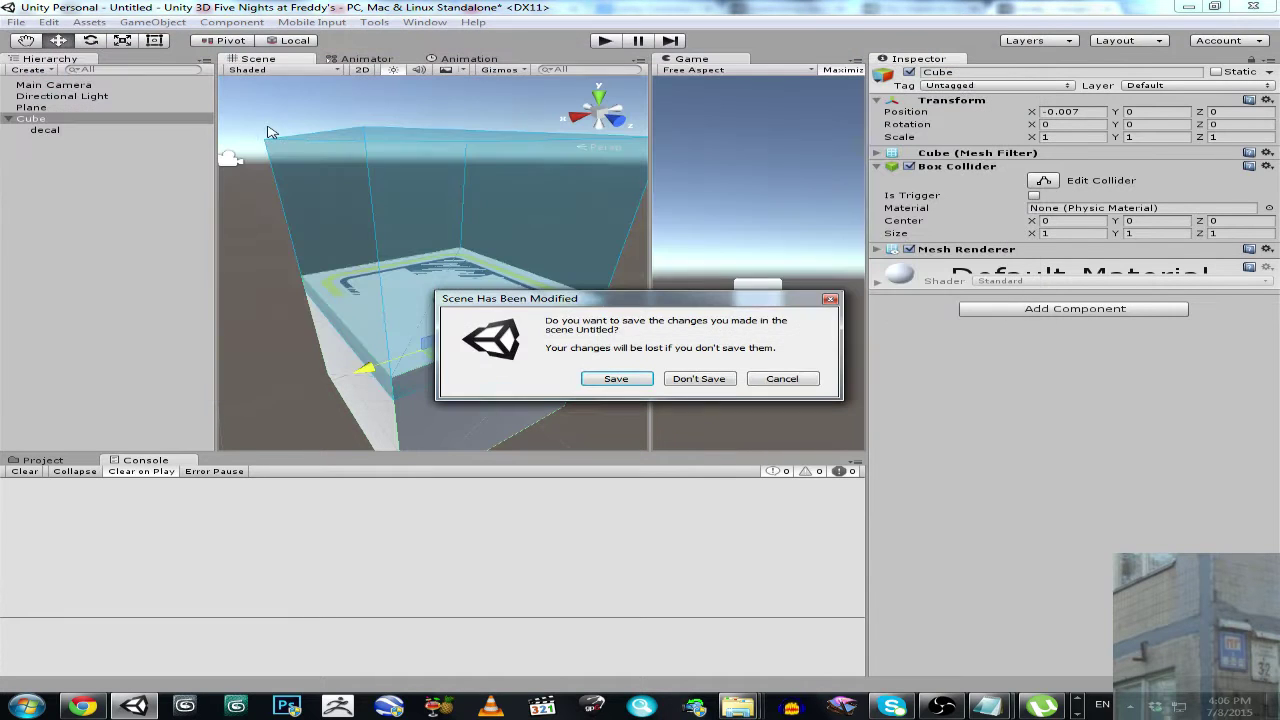
pyautogui.click(695, 379)
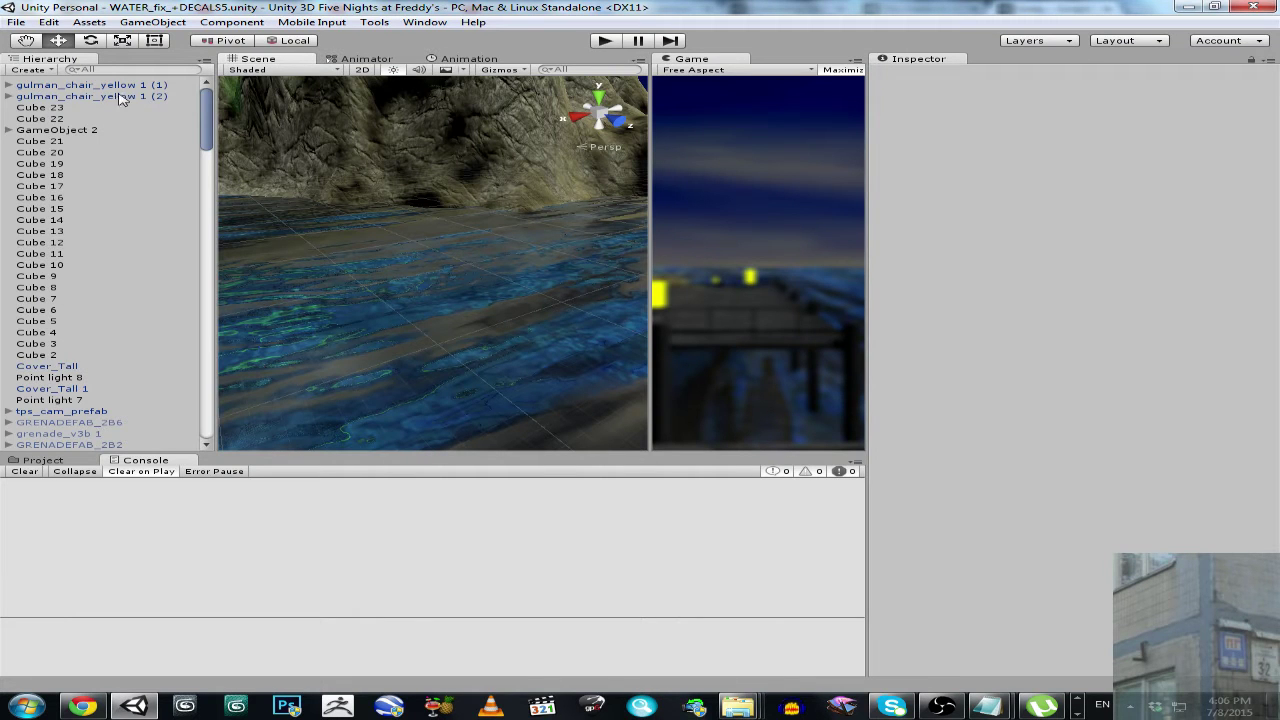
# Frame gulman_chair_yellow 1 (1) in the scene view and orbit around it
pyautogui.doubleClick(133, 86)
pyautogui.keyDown('alt'); pyautogui.moveTo(510, 262); pyautogui.dragTo(348, 158); pyautogui.keyUp('alt')
pyautogui.doubleClick(150, 86)
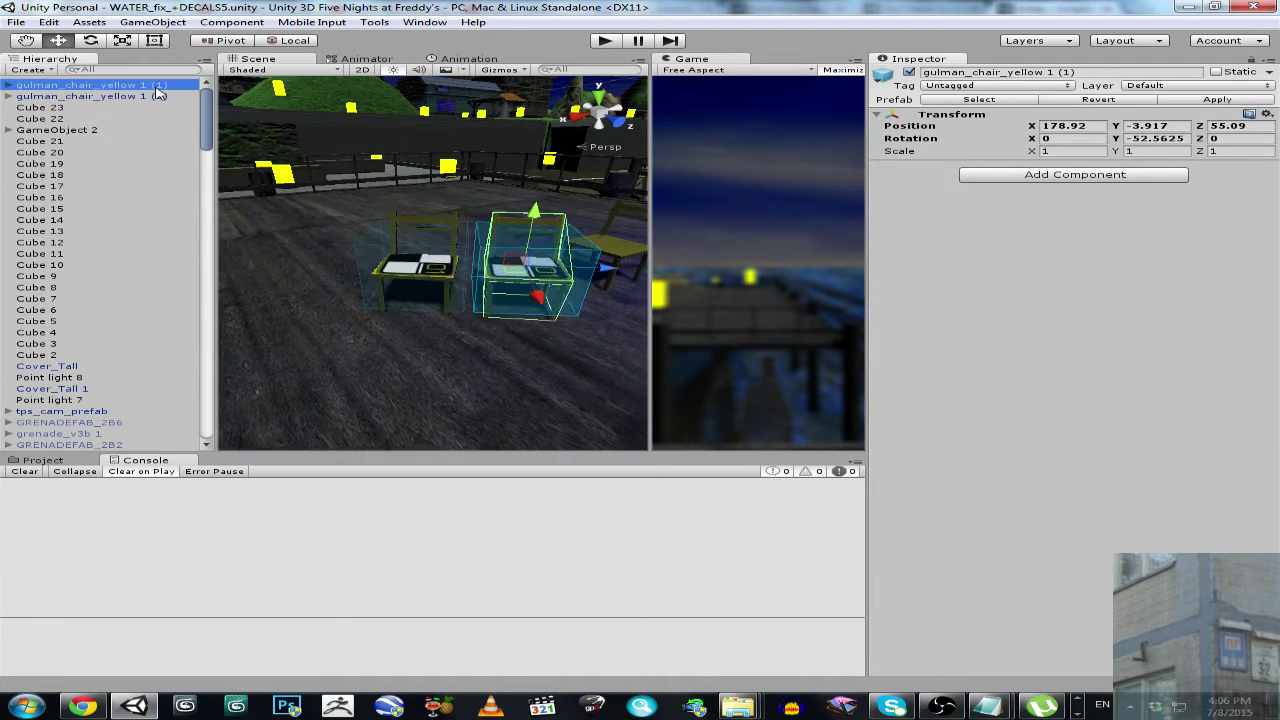
pyautogui.keyDown('alt'); pyautogui.moveTo(447, 245); pyautogui.dragTo(468, 234); pyautogui.keyUp('alt')
pyautogui.scroll(2, 461, 226)
pyautogui.scroll(2, 453, 222)
pyautogui.press('f')
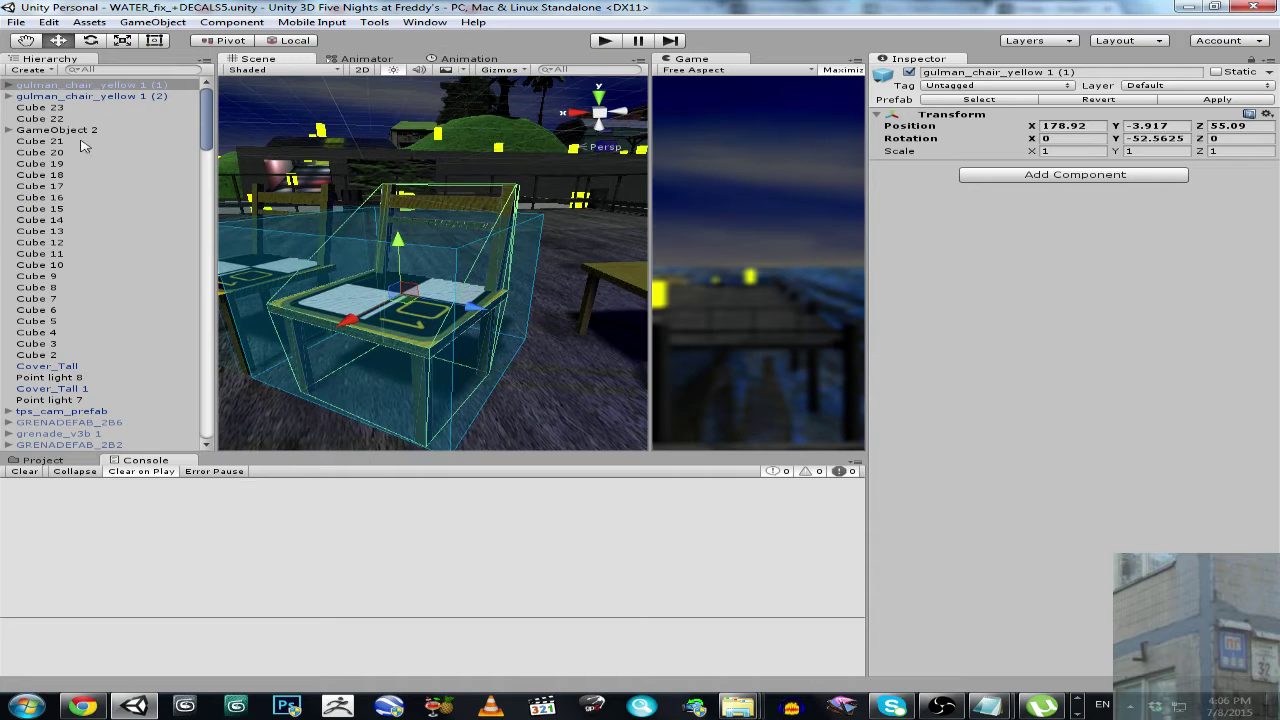
# Inspect the chair's chair_yellow, decal and Plane (1) children, then select gulman_chair_yellow 1 (2)
pyautogui.click(9, 86)
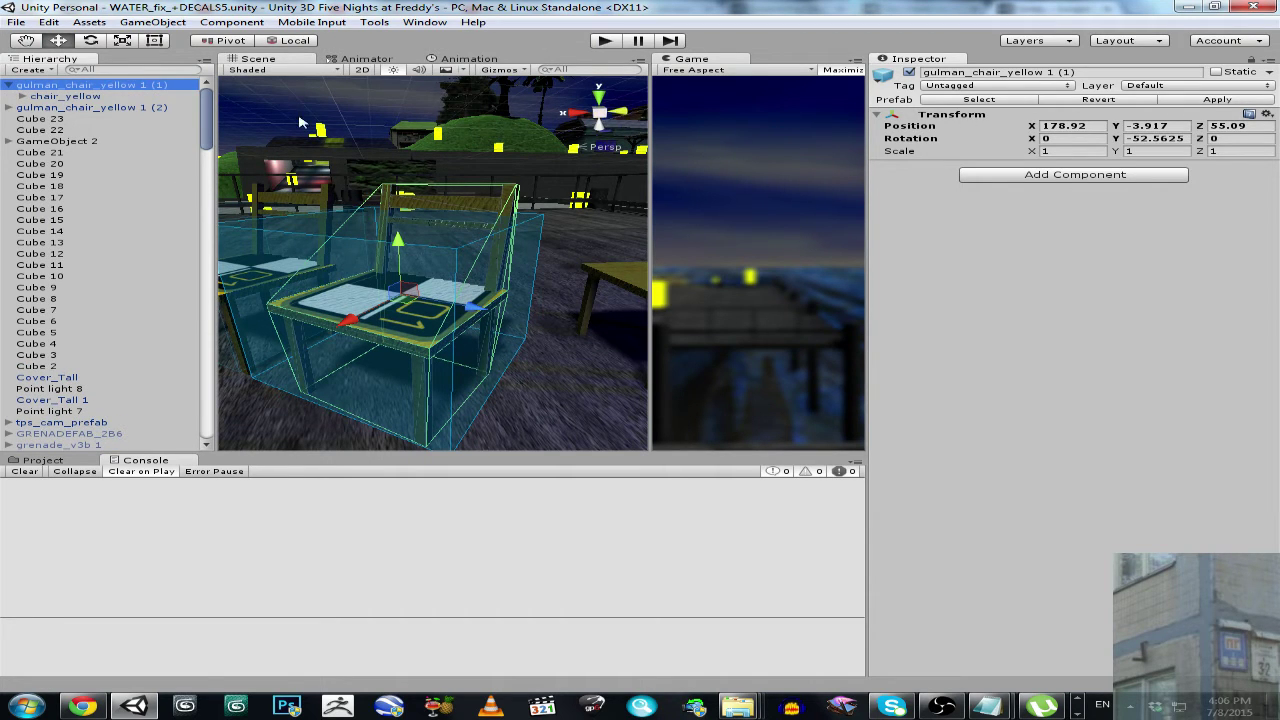
pyautogui.click(93, 97)
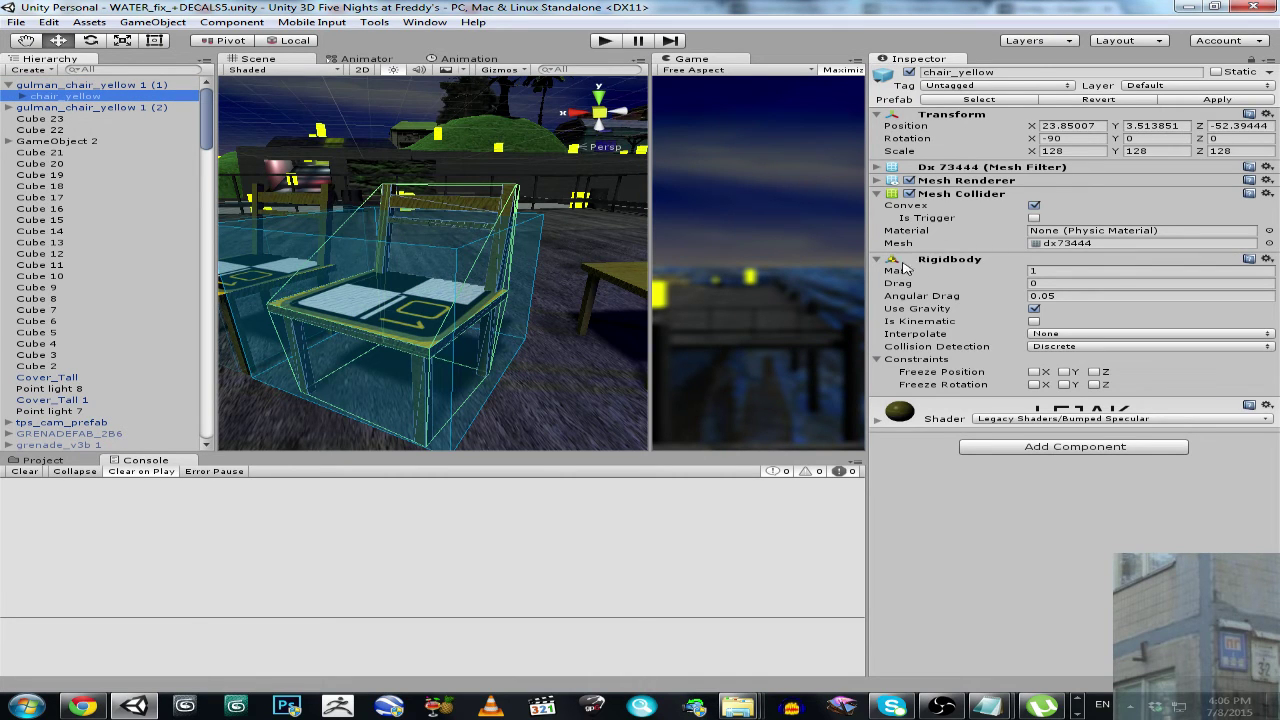
pyautogui.click(22, 97)
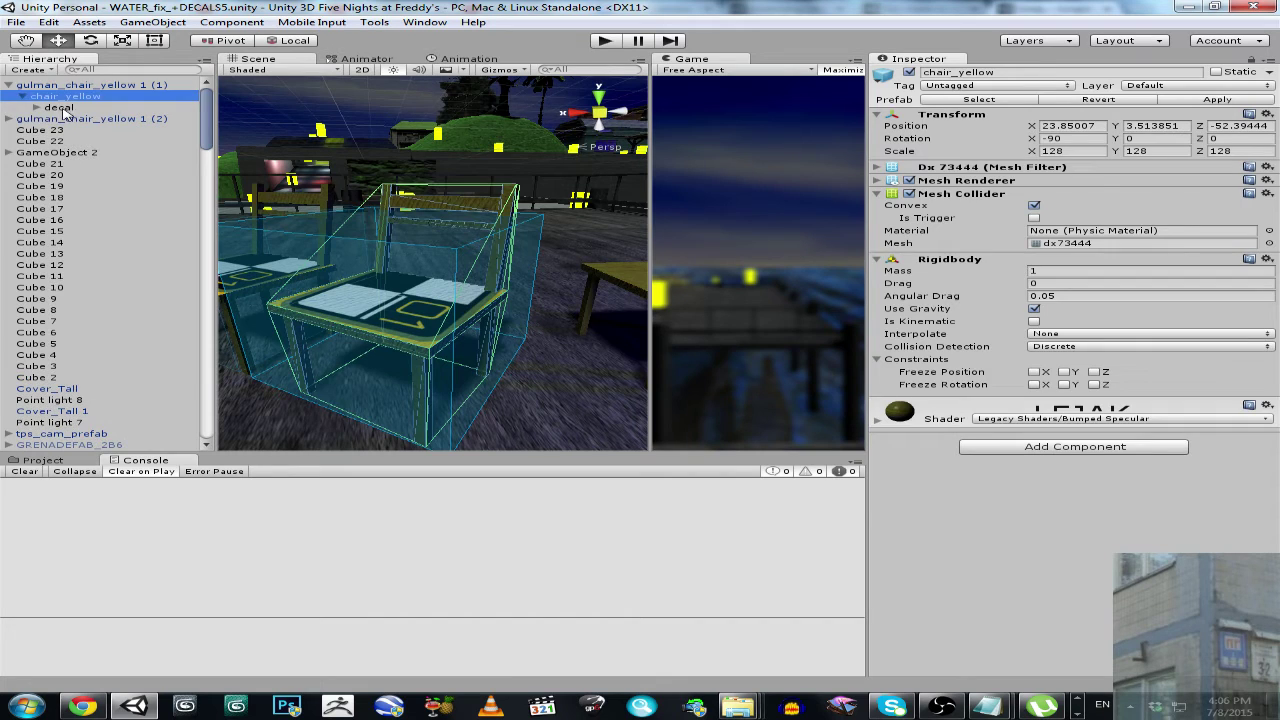
pyautogui.click(63, 109)
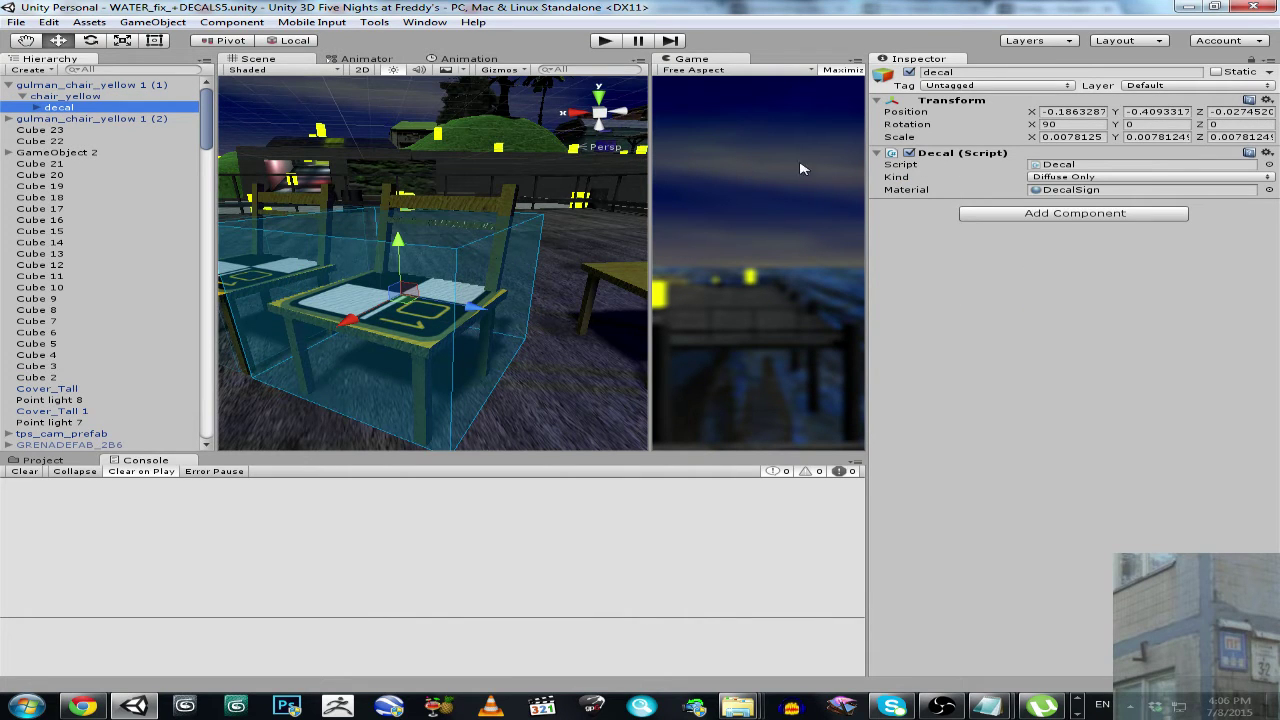
pyautogui.click(33, 108)
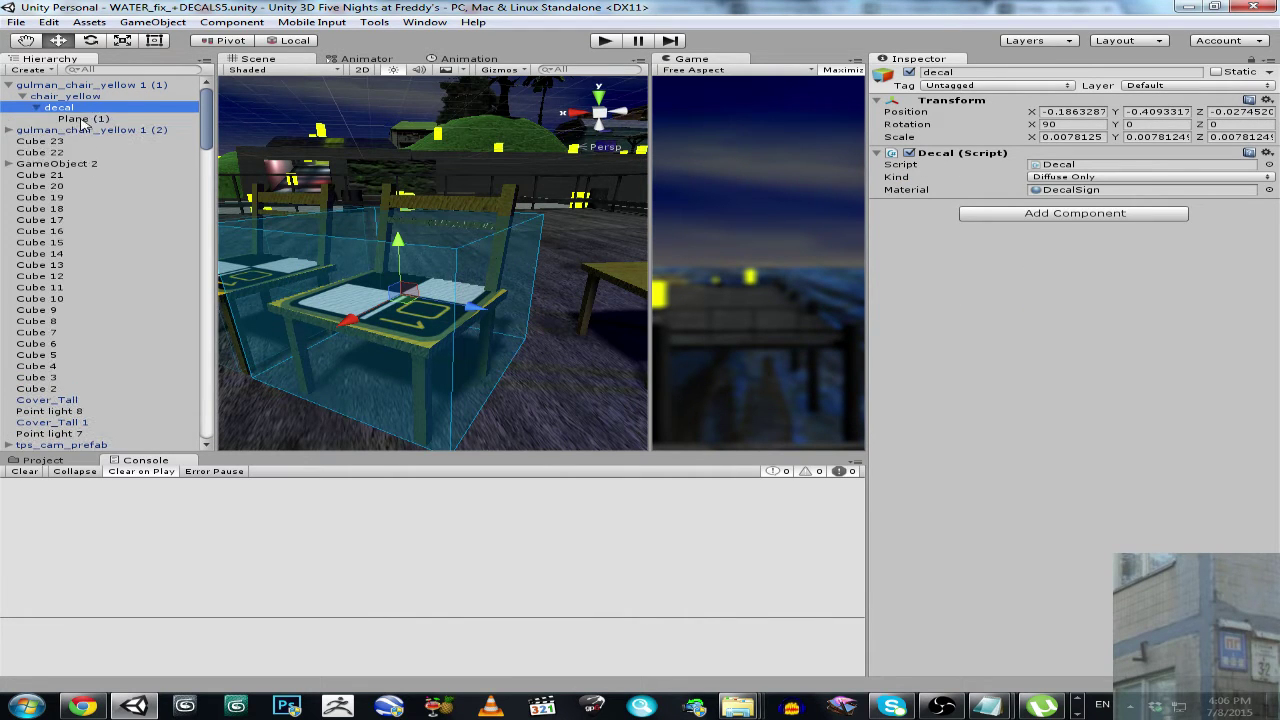
pyautogui.click(83, 119)
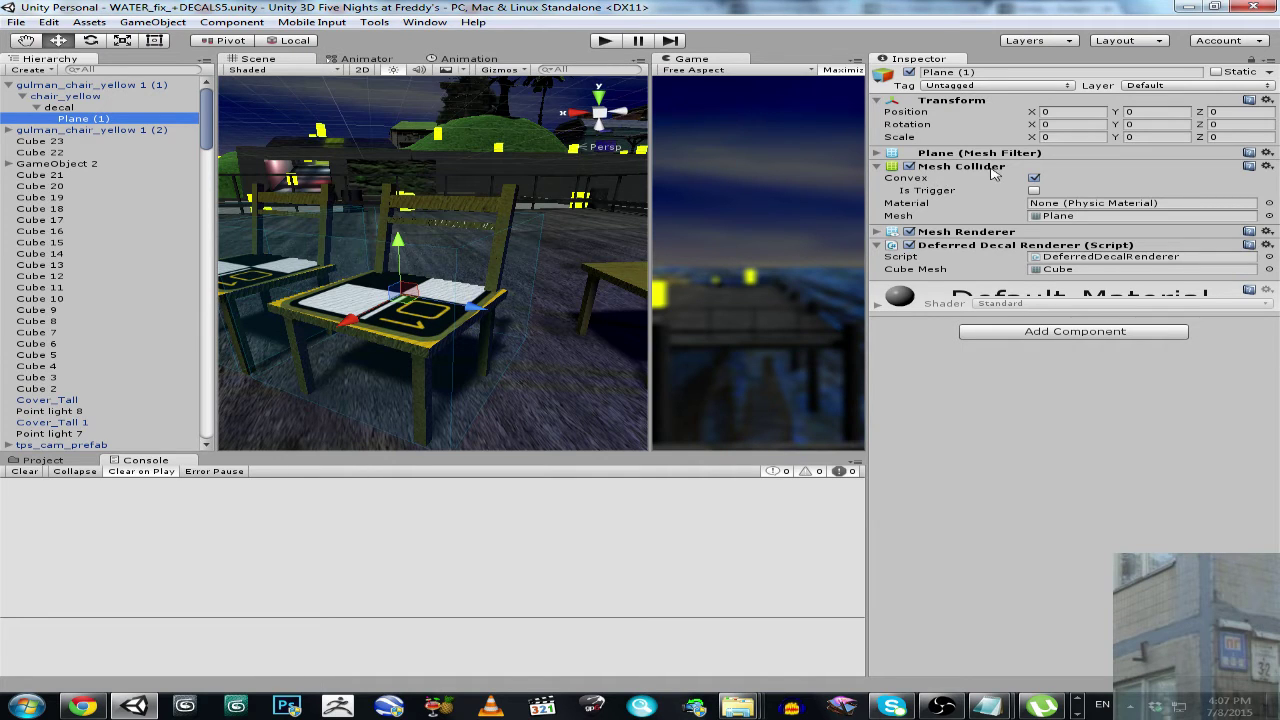
pyautogui.click(9, 86)
pyautogui.click(84, 87)
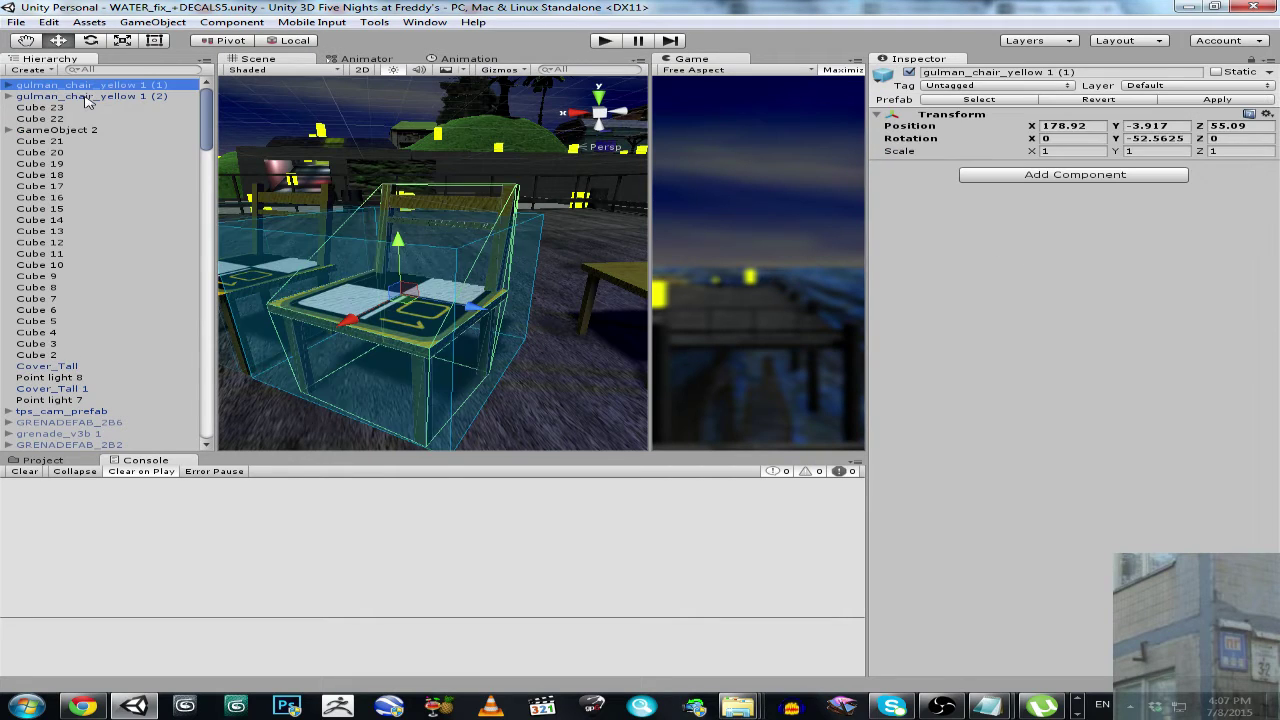
pyautogui.click(85, 97)
# Delete gulman_chair_yellow 1 (2) and play-test the scene, switching cameras once before stopping
pyautogui.press('Delete')
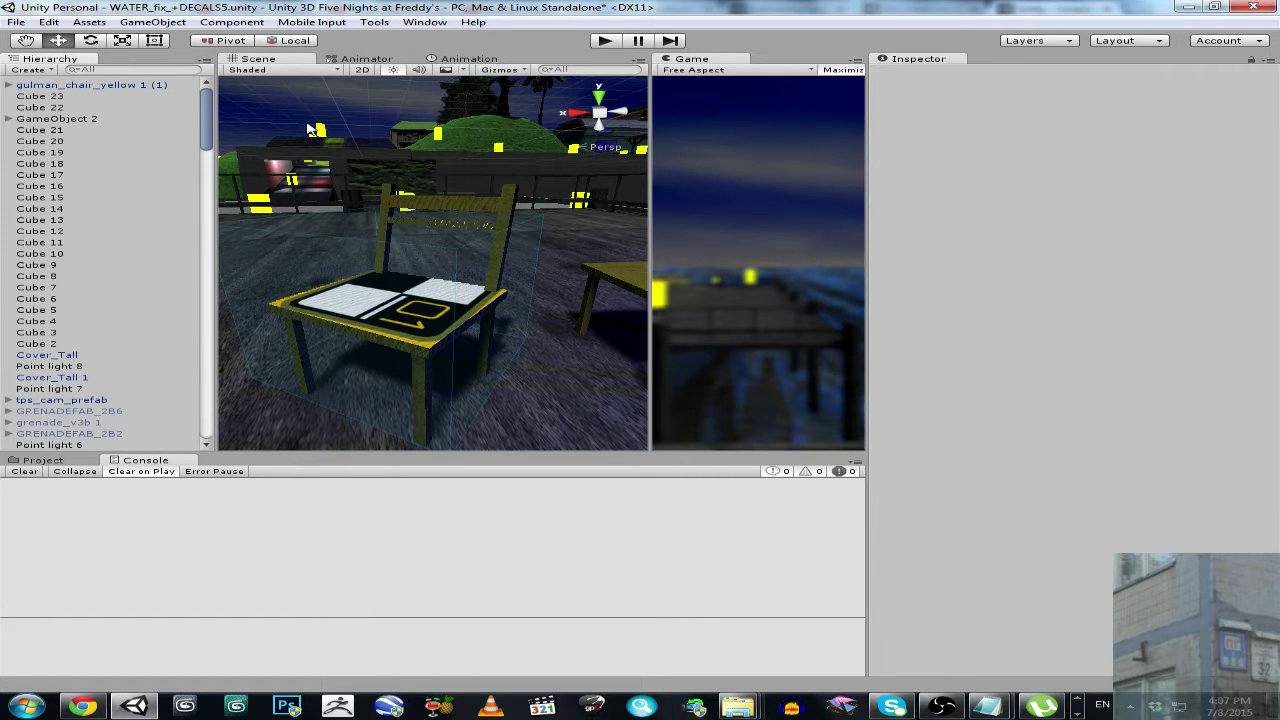
pyautogui.click(605, 41)
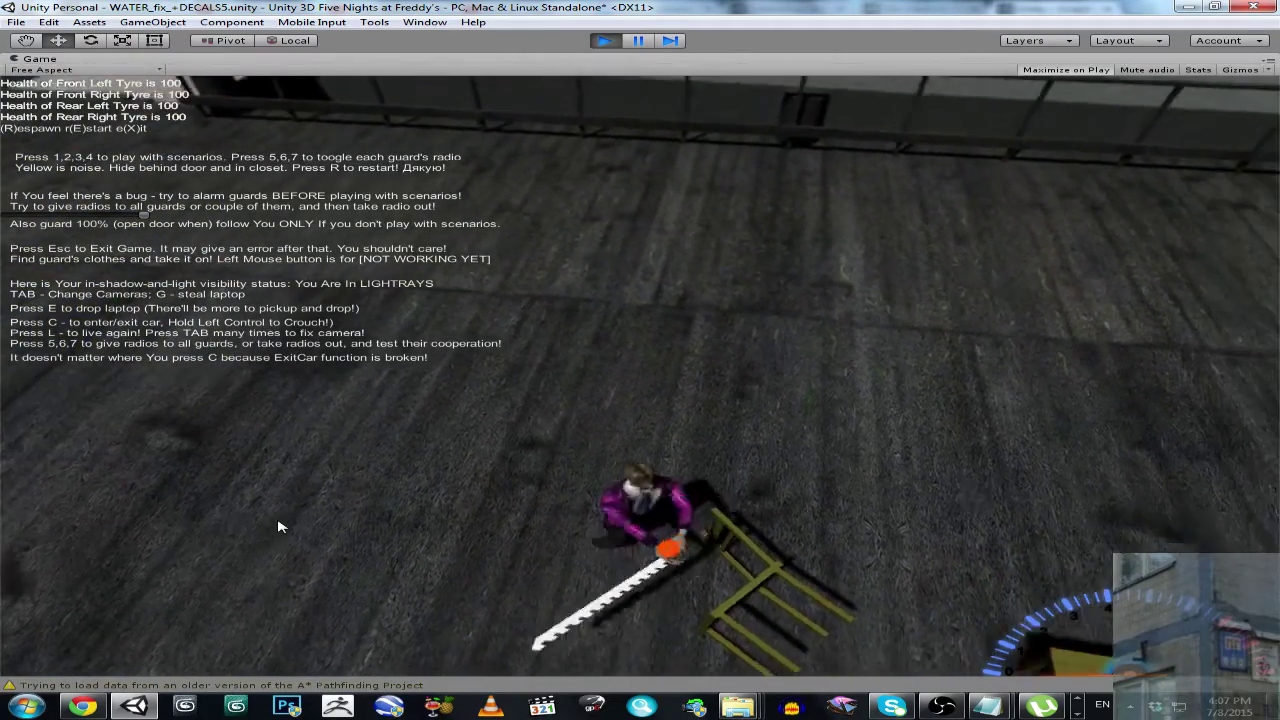
pyautogui.press('Tab')
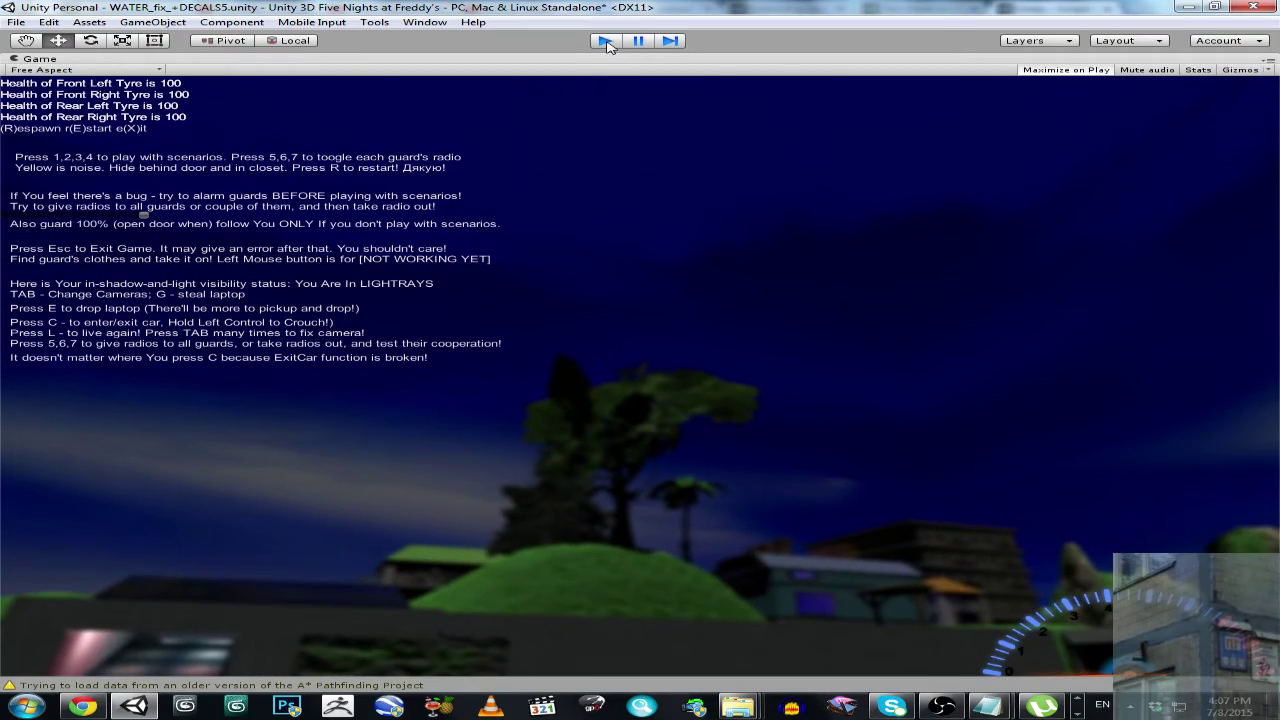
pyautogui.press('Escape')
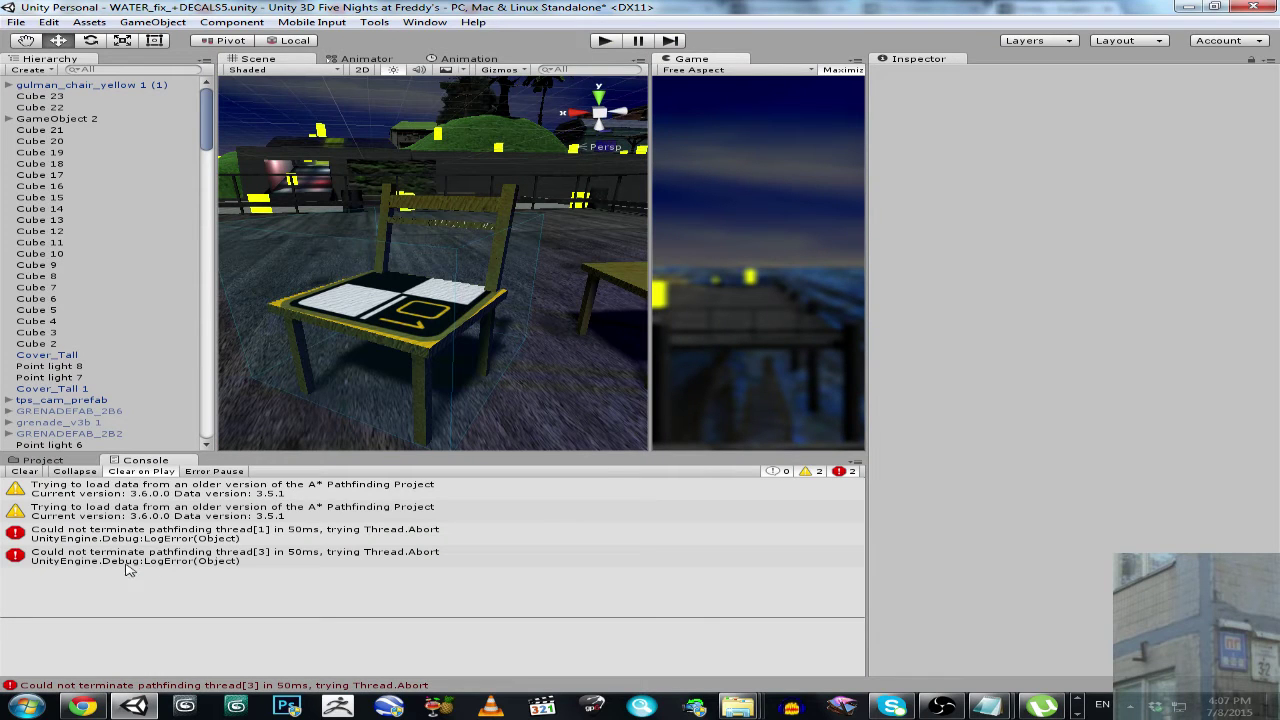
# Clear the Console, duplicate gulman_chair_yellow 1 (1) with Ctrl+D, and play-test the scene
pyautogui.click(24, 471)
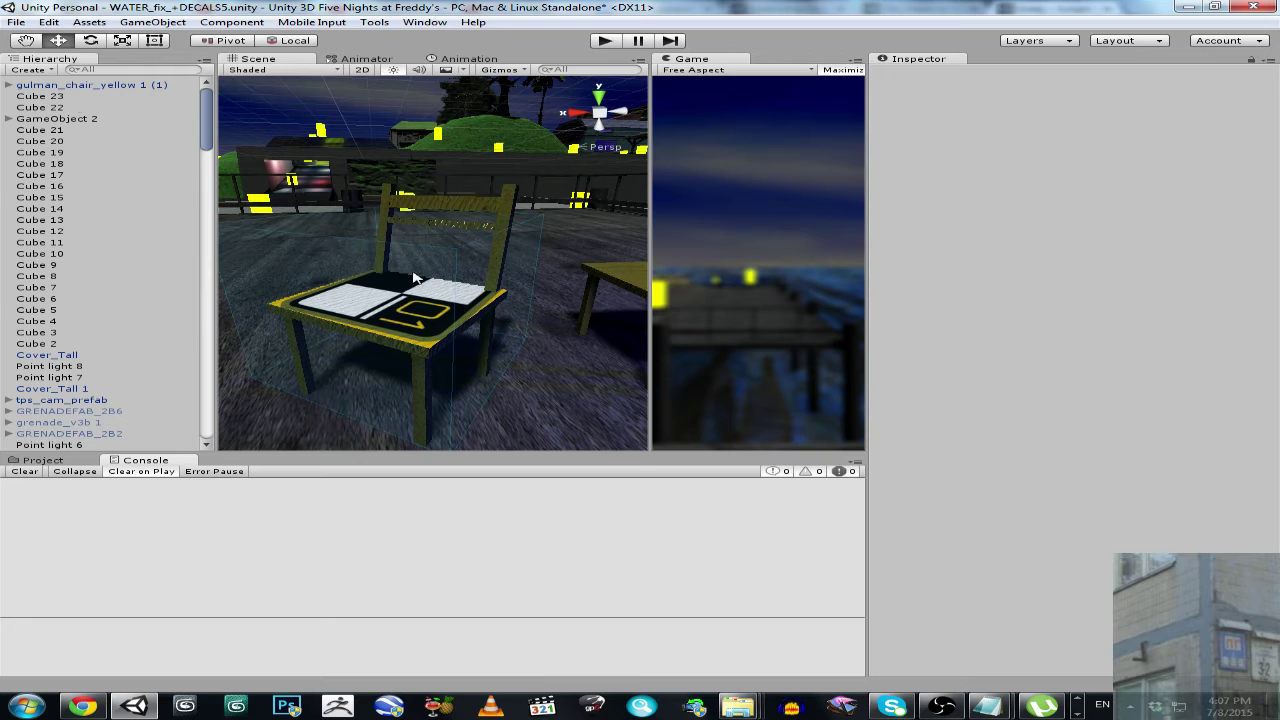
pyautogui.click(100, 86)
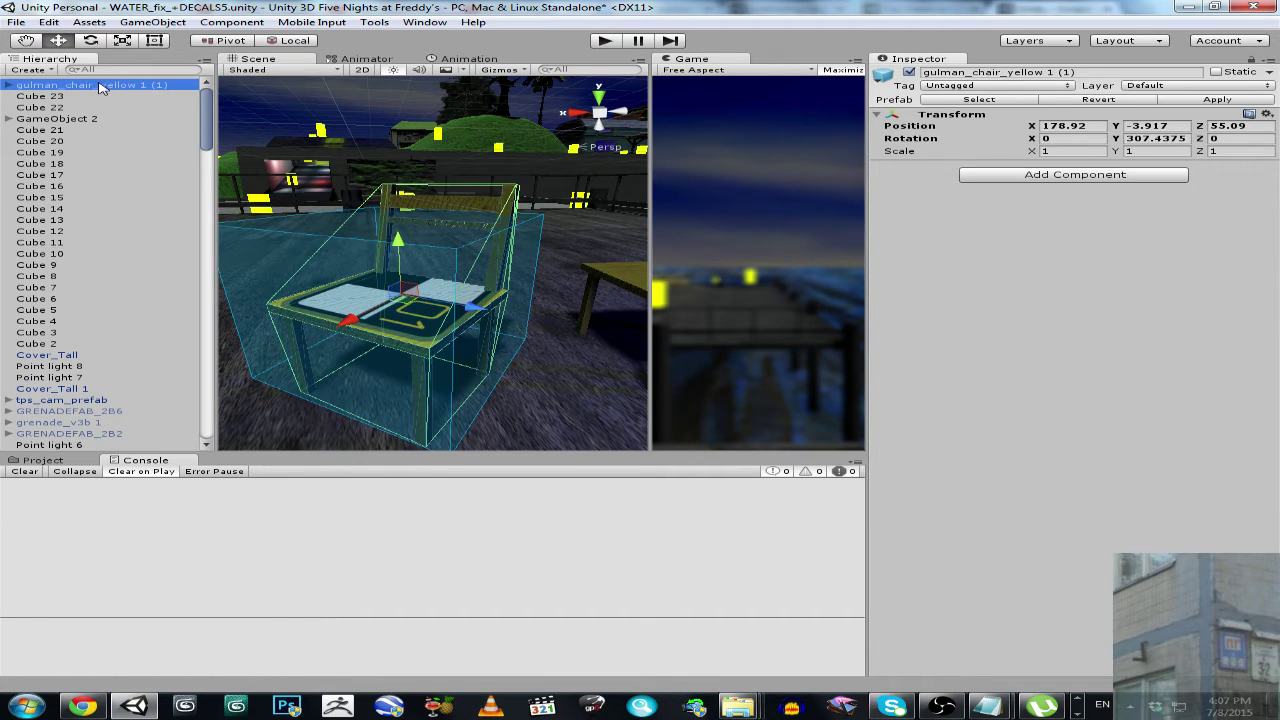
pyautogui.hotkey('ctrl', 'd')
pyautogui.click(603, 41)
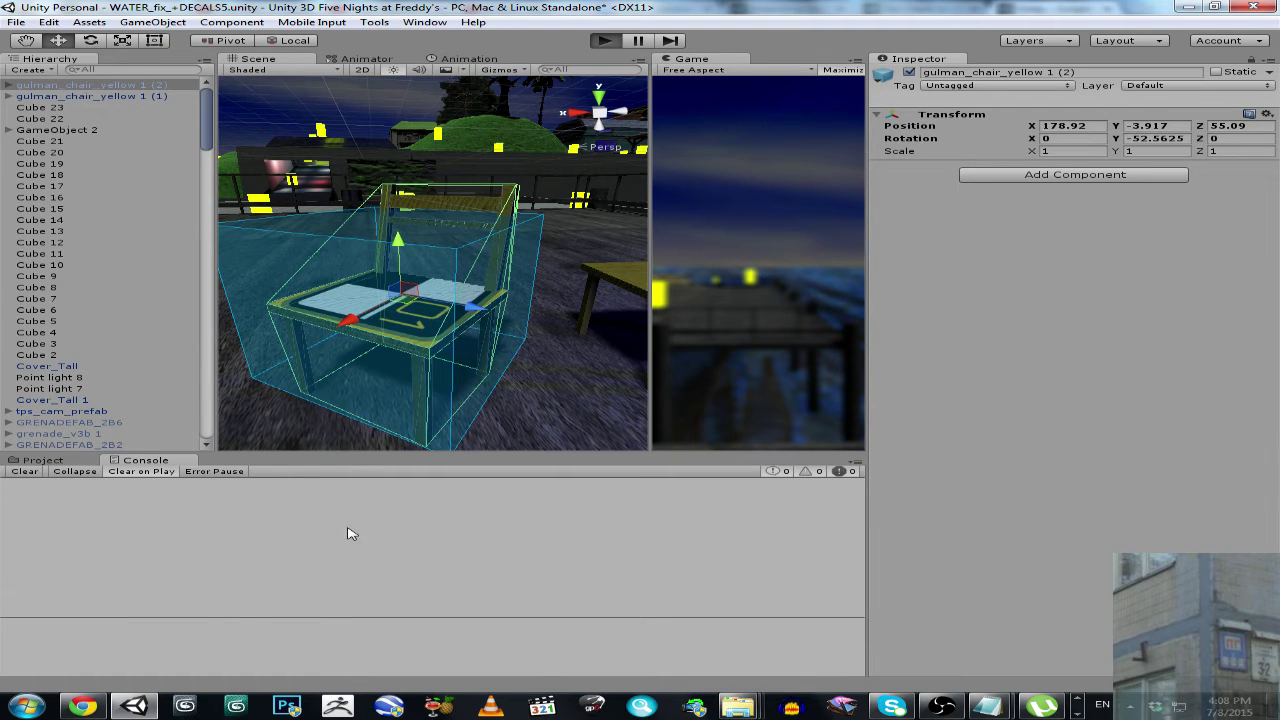
pyautogui.hotkey('ctrl', 'p')
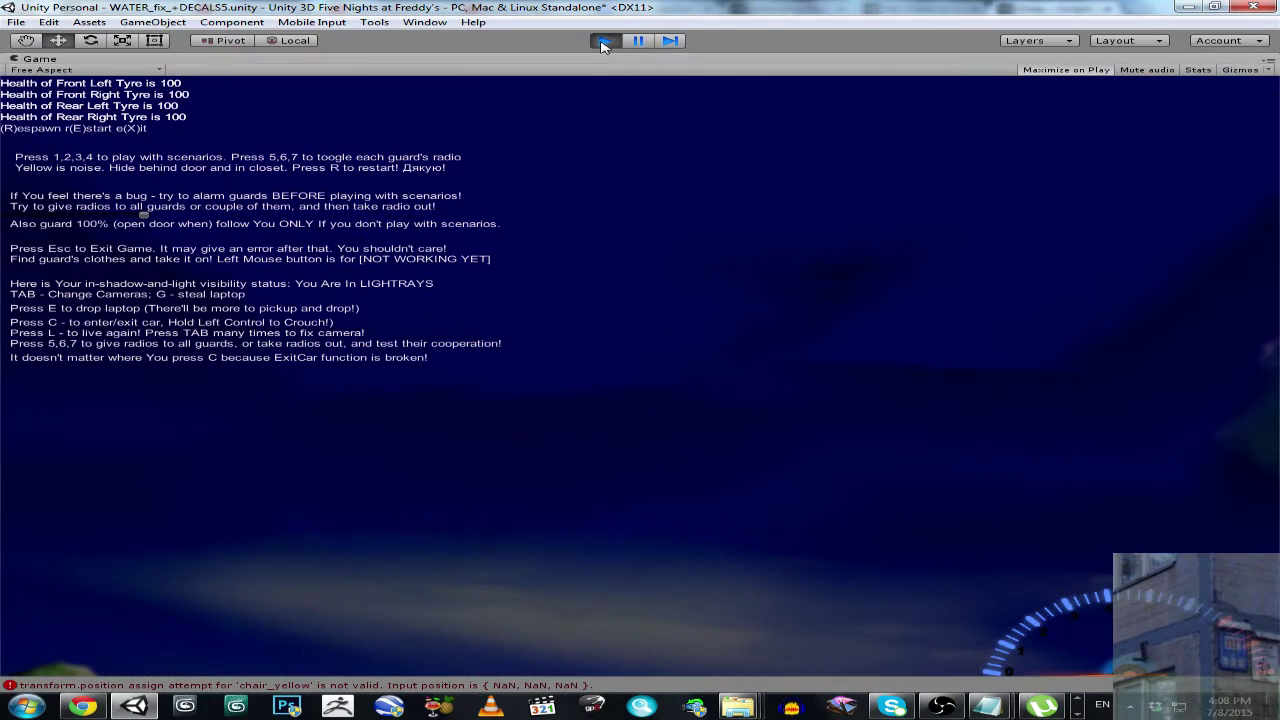
pyautogui.click(603, 42)
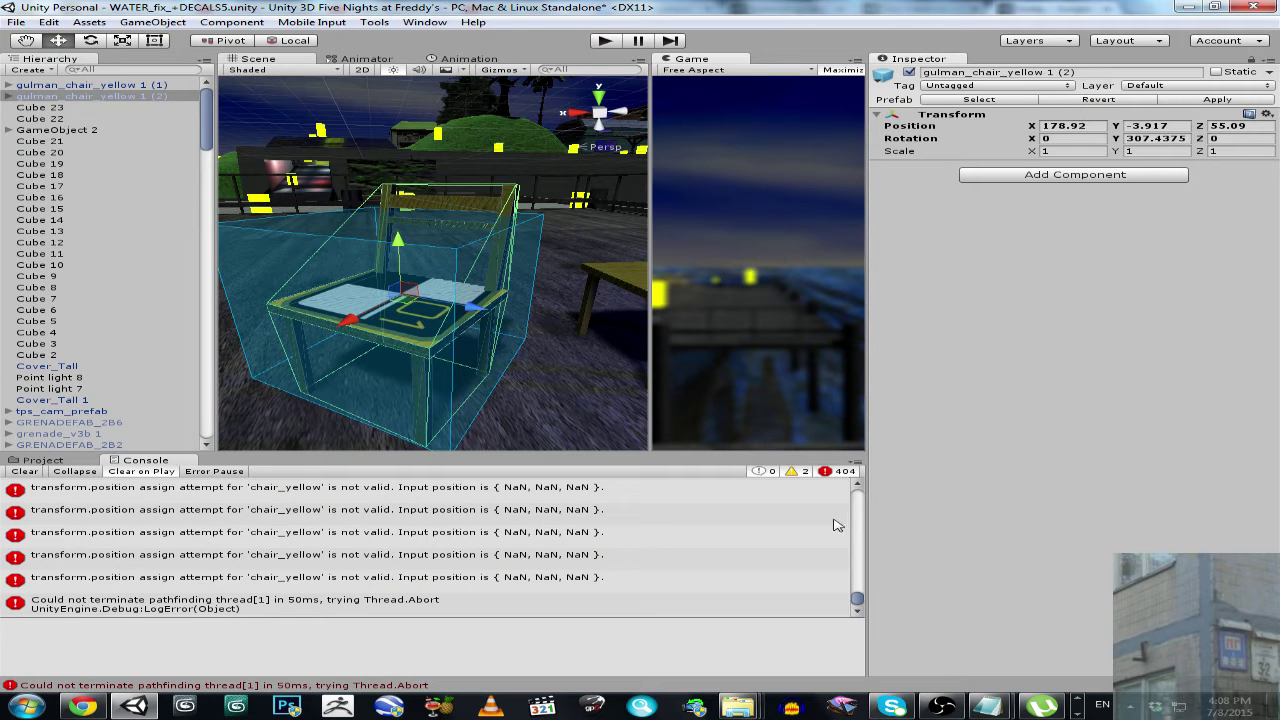
# Expand the copy's chair_yellow and decal nodes and select both chair copies
pyautogui.moveTo(858, 600); pyautogui.dragTo(858, 488)
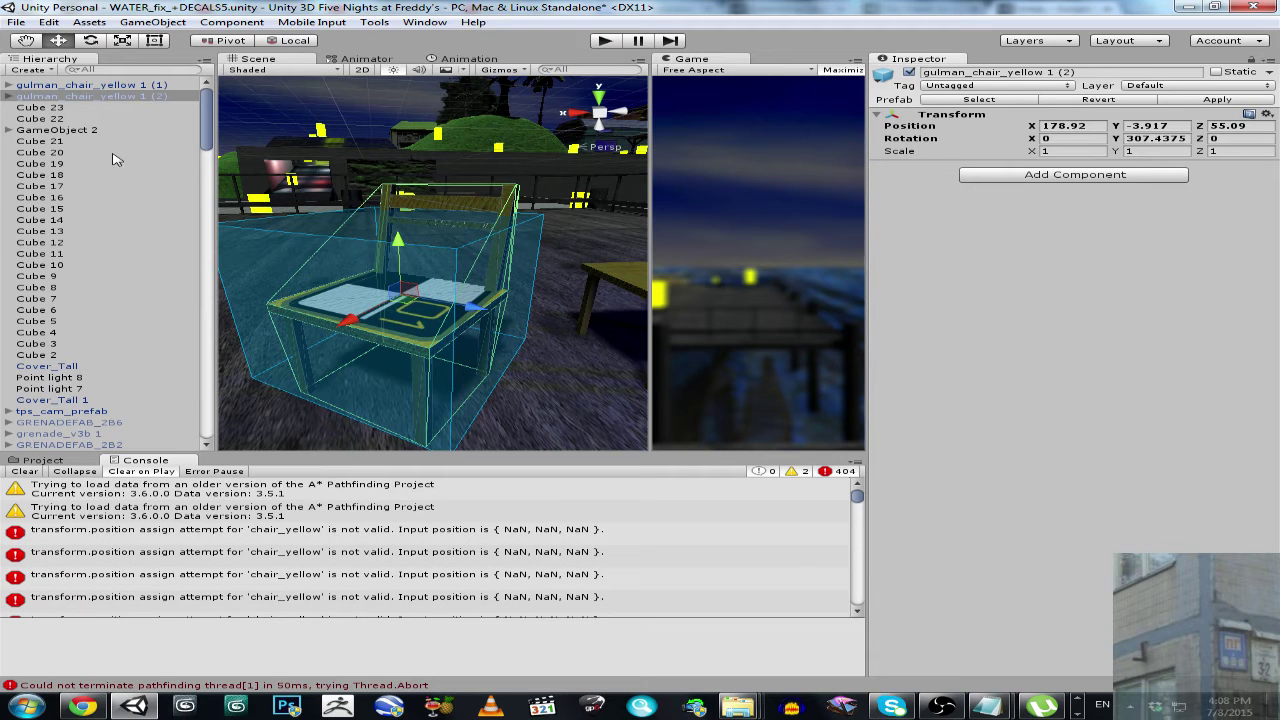
pyautogui.click(9, 96)
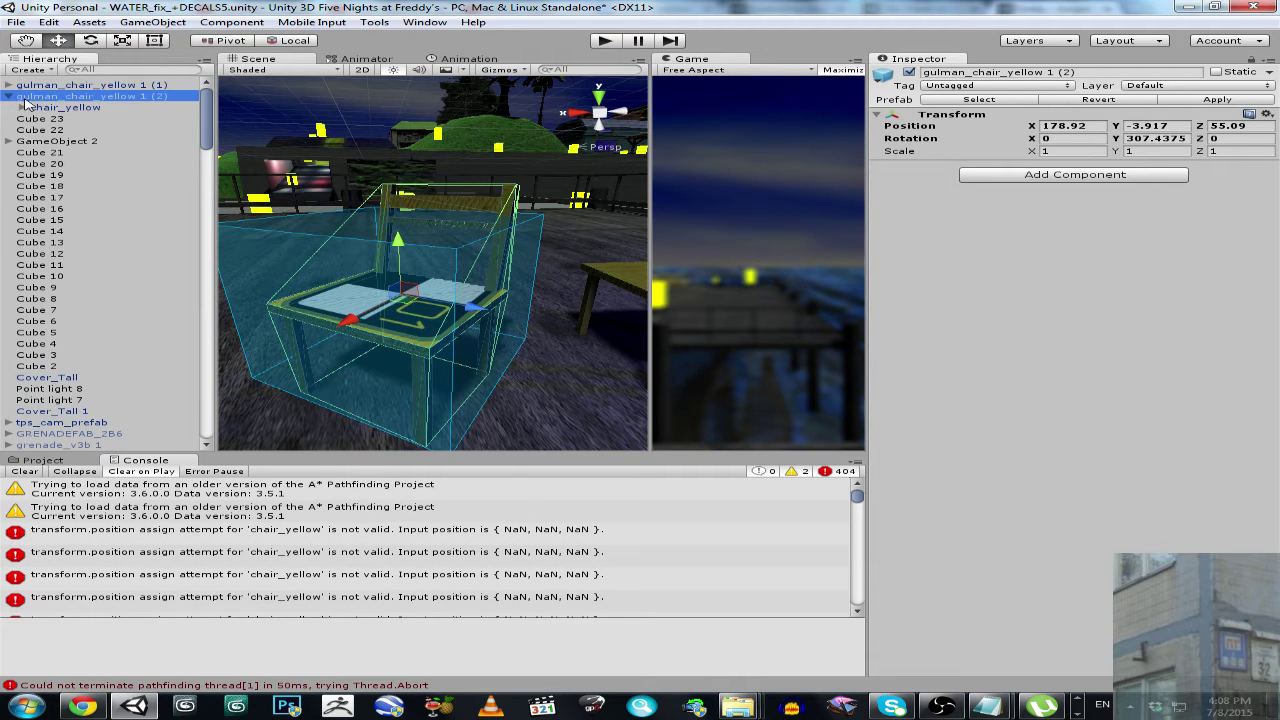
pyautogui.click(22, 107)
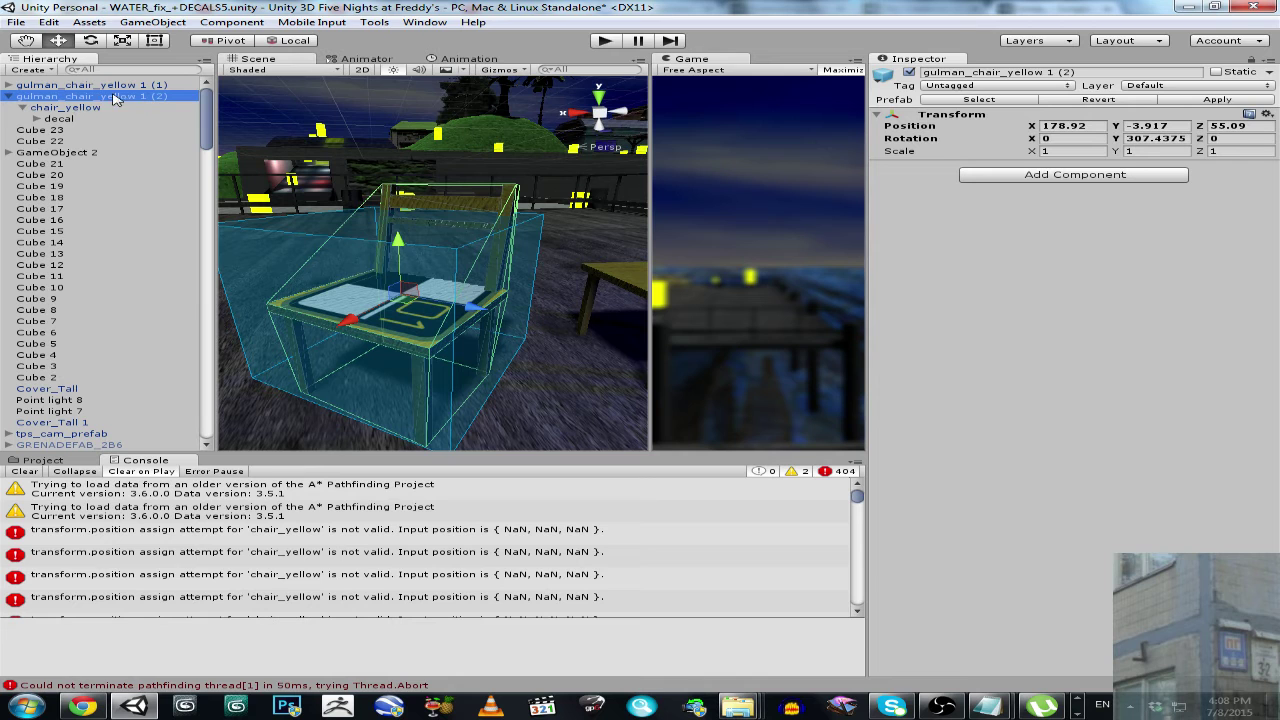
pyautogui.click(105, 86)
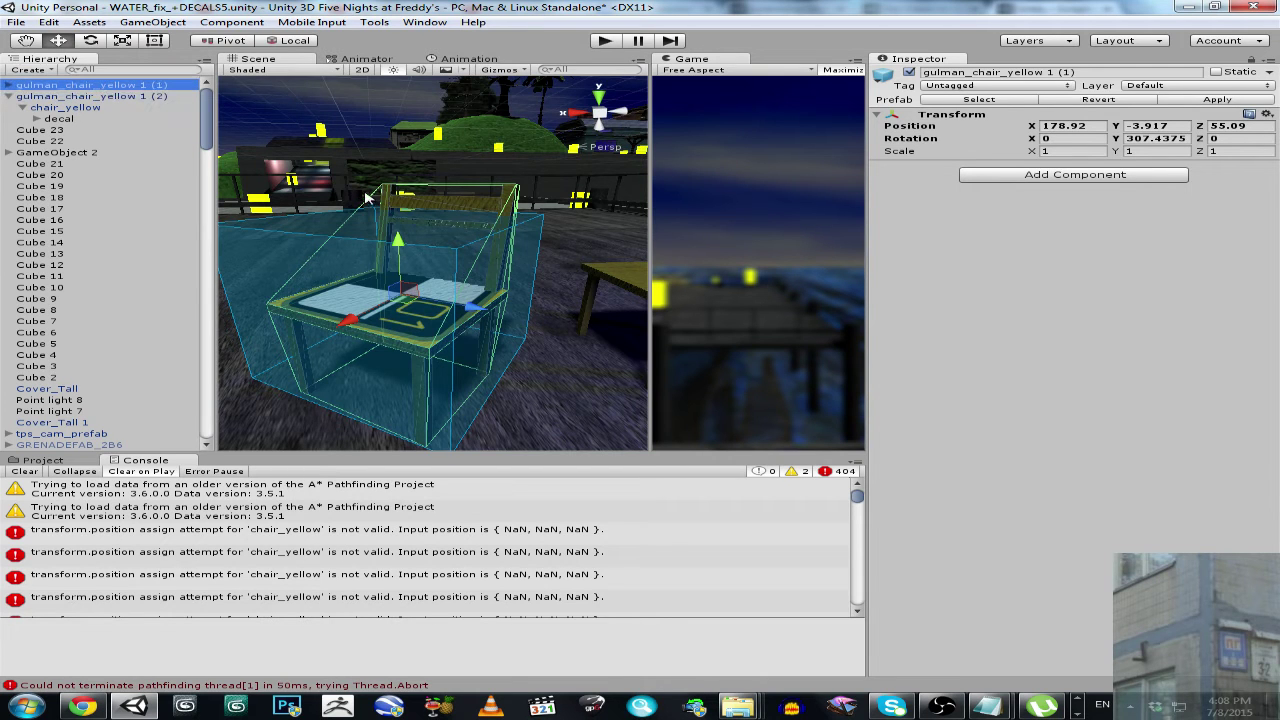
pyautogui.moveTo(367, 198)
pyautogui.keyDown('alt'); pyautogui.mouseDown()
pyautogui.moveTo(551, 270)
pyautogui.moveTo(250, 160)
pyautogui.mouseUp(); pyautogui.keyUp('alt')
pyautogui.click(551, 270)
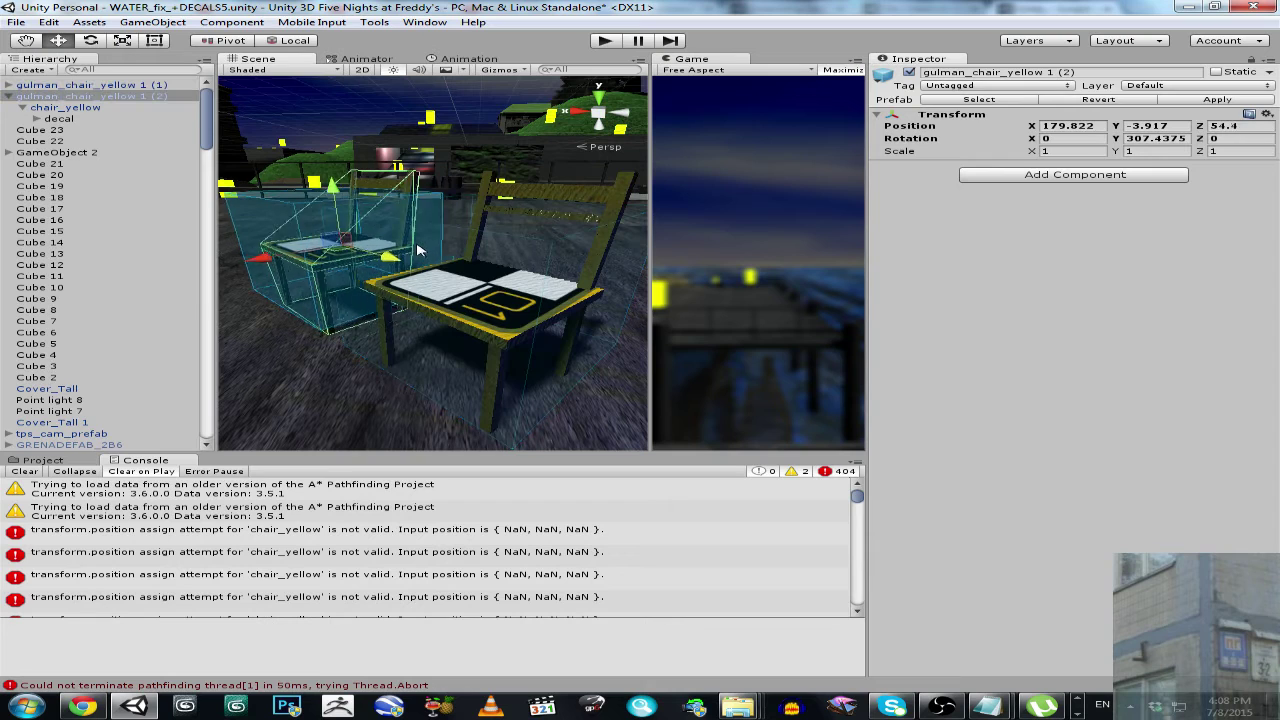
pyautogui.keyDown('ctrl'); pyautogui.click(124, 87); pyautogui.keyUp('ctrl')
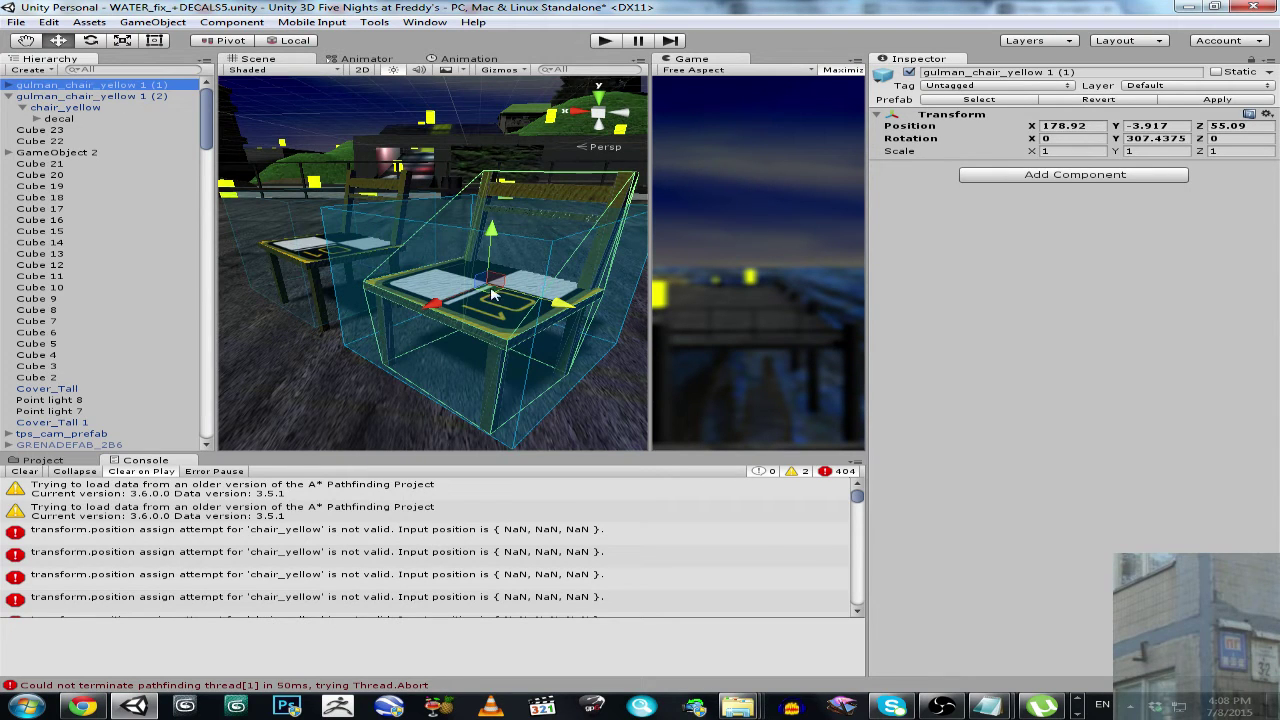
# Delete the Plane (1) under the second chair copy's decal
pyautogui.click(9, 86)
pyautogui.click(86, 120)
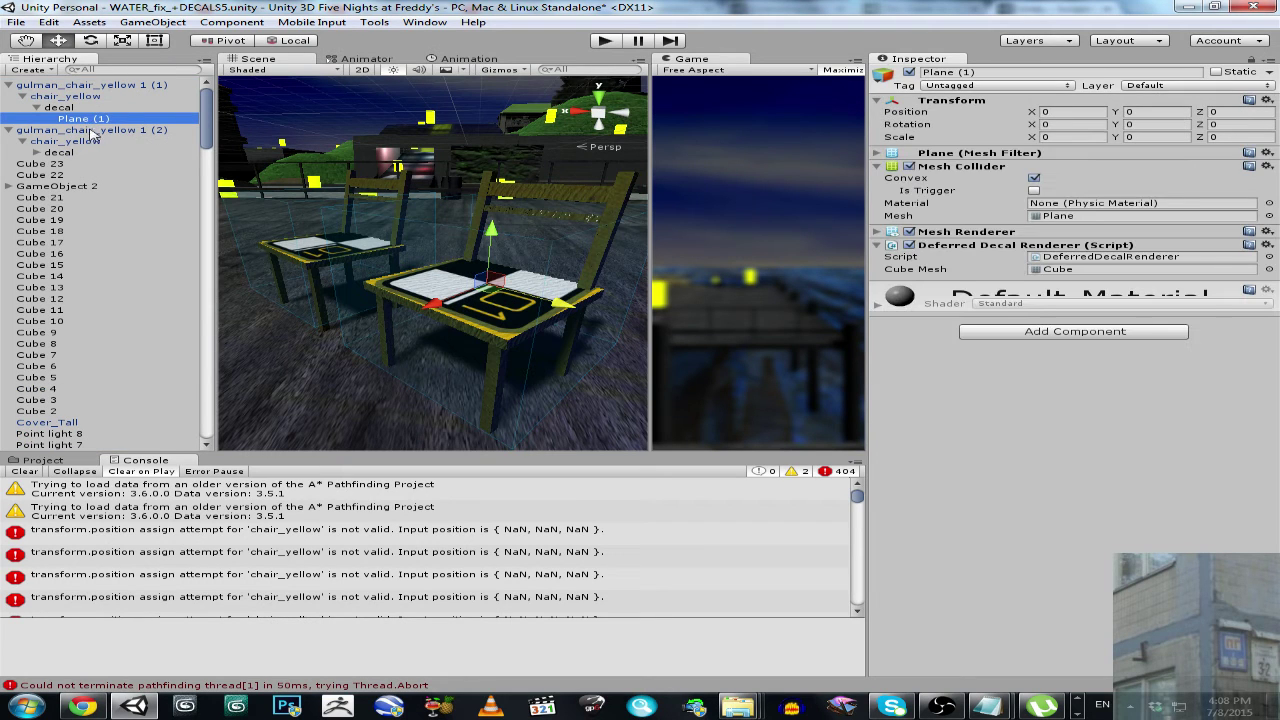
pyautogui.click(101, 130)
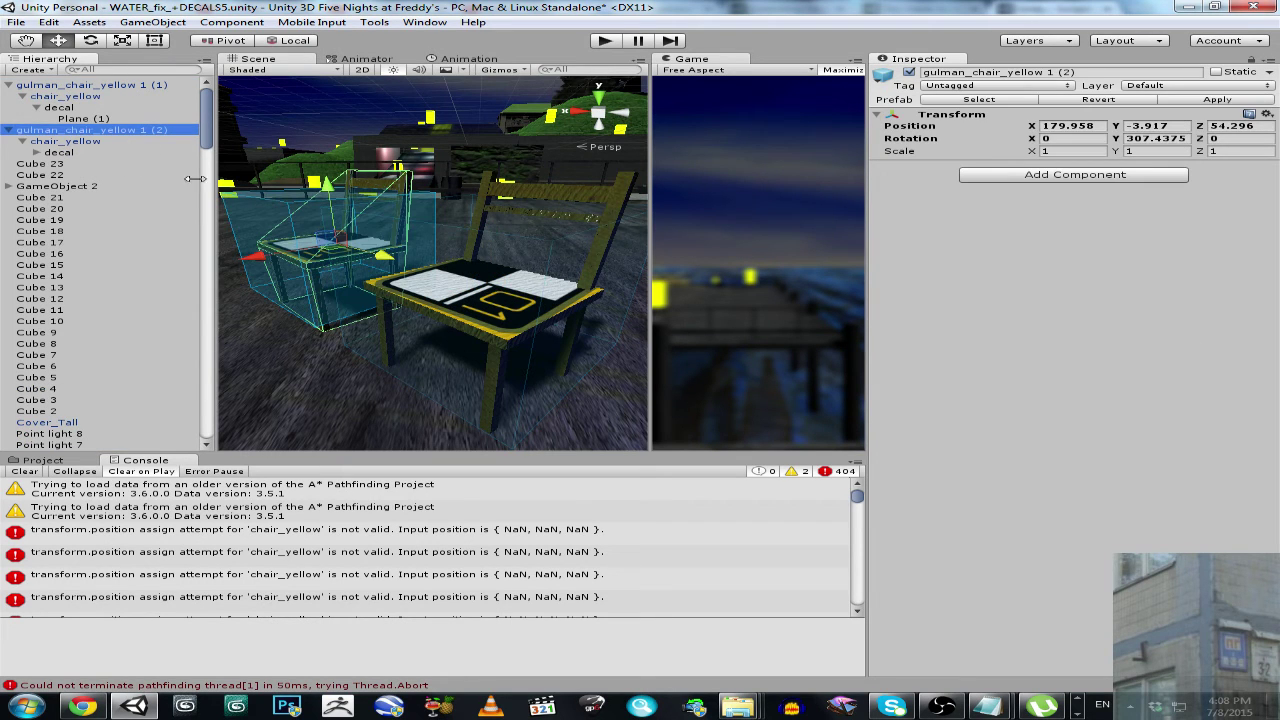
pyautogui.click(37, 153)
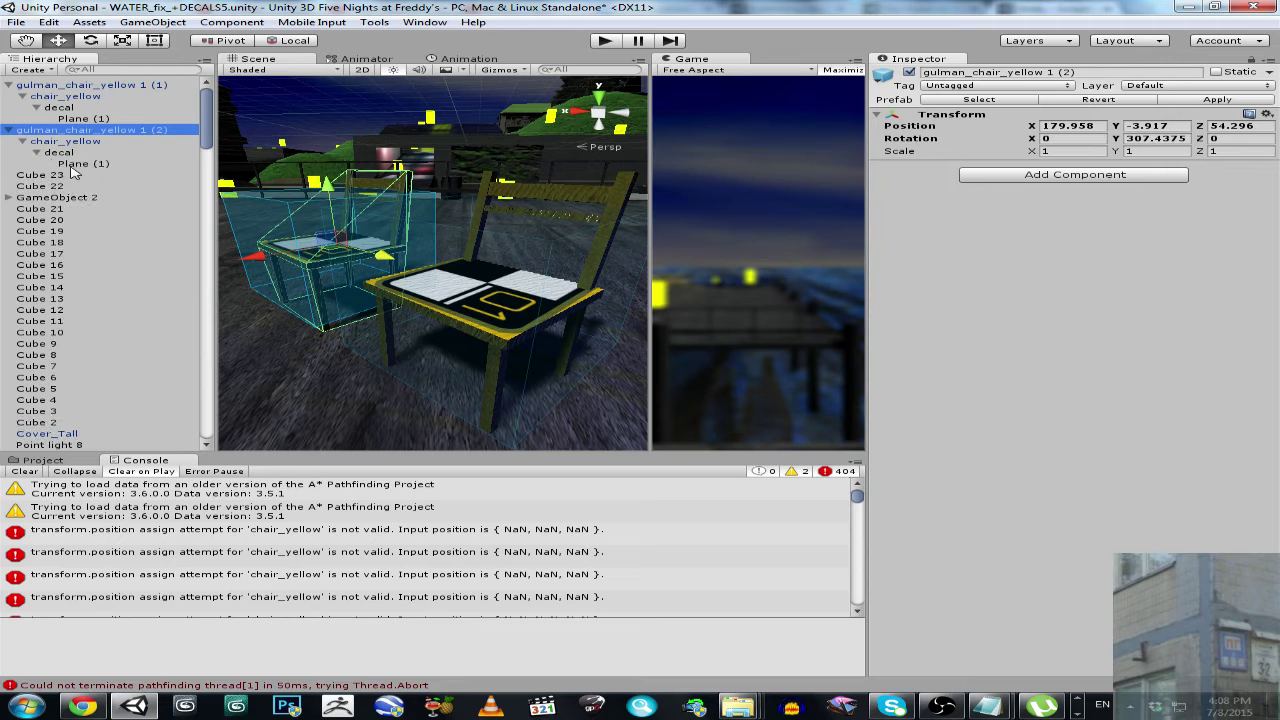
pyautogui.click(84, 165)
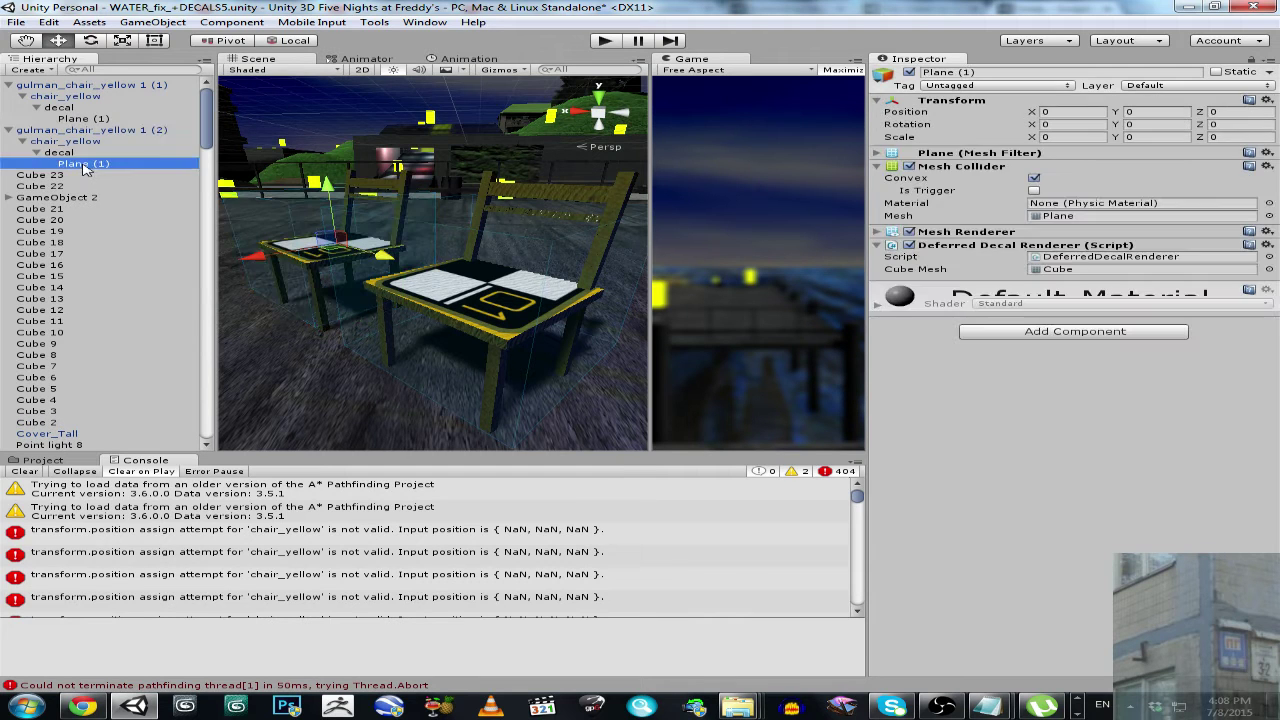
pyautogui.press('Delete')
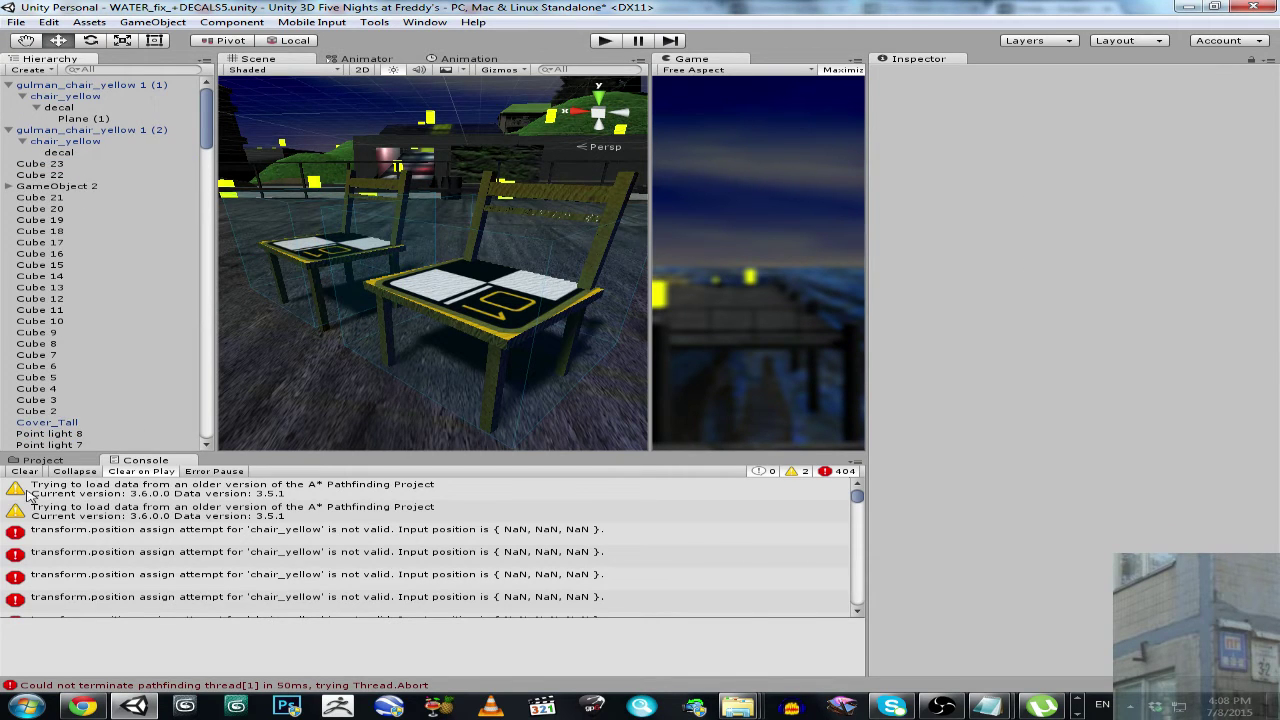
pyautogui.click(22, 472)
pyautogui.click(605, 41)
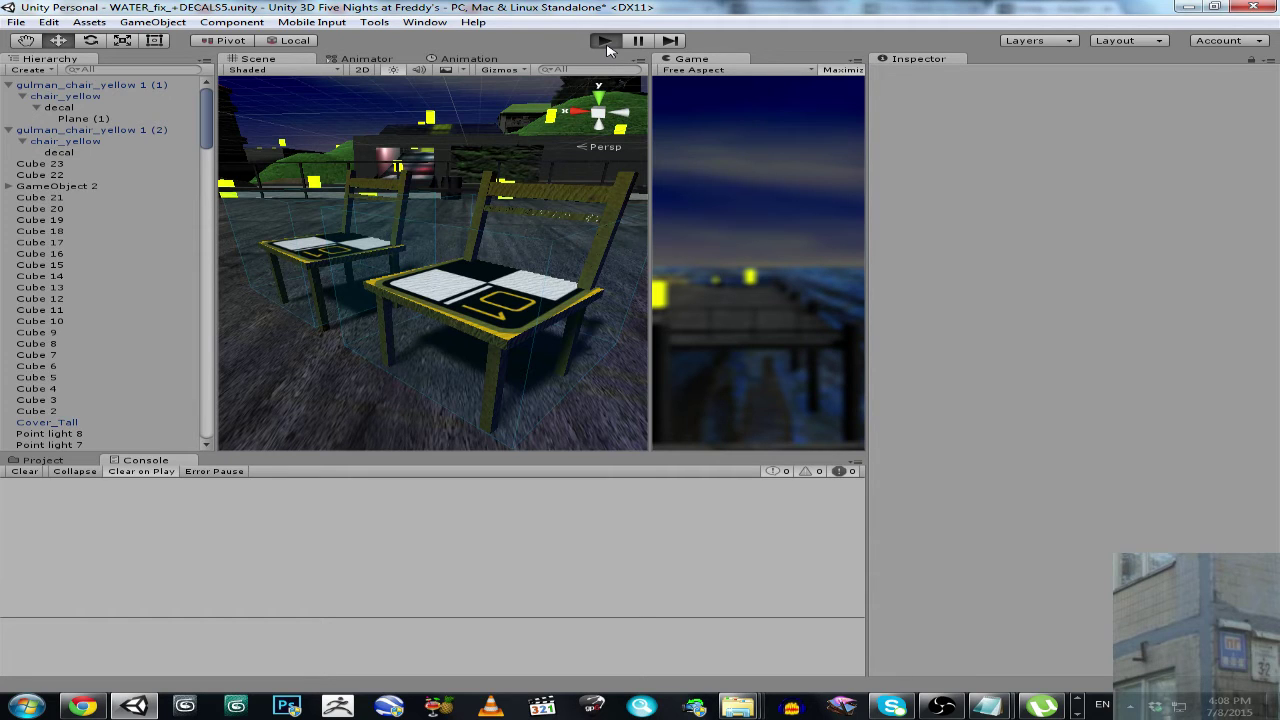
pyautogui.click(607, 46)
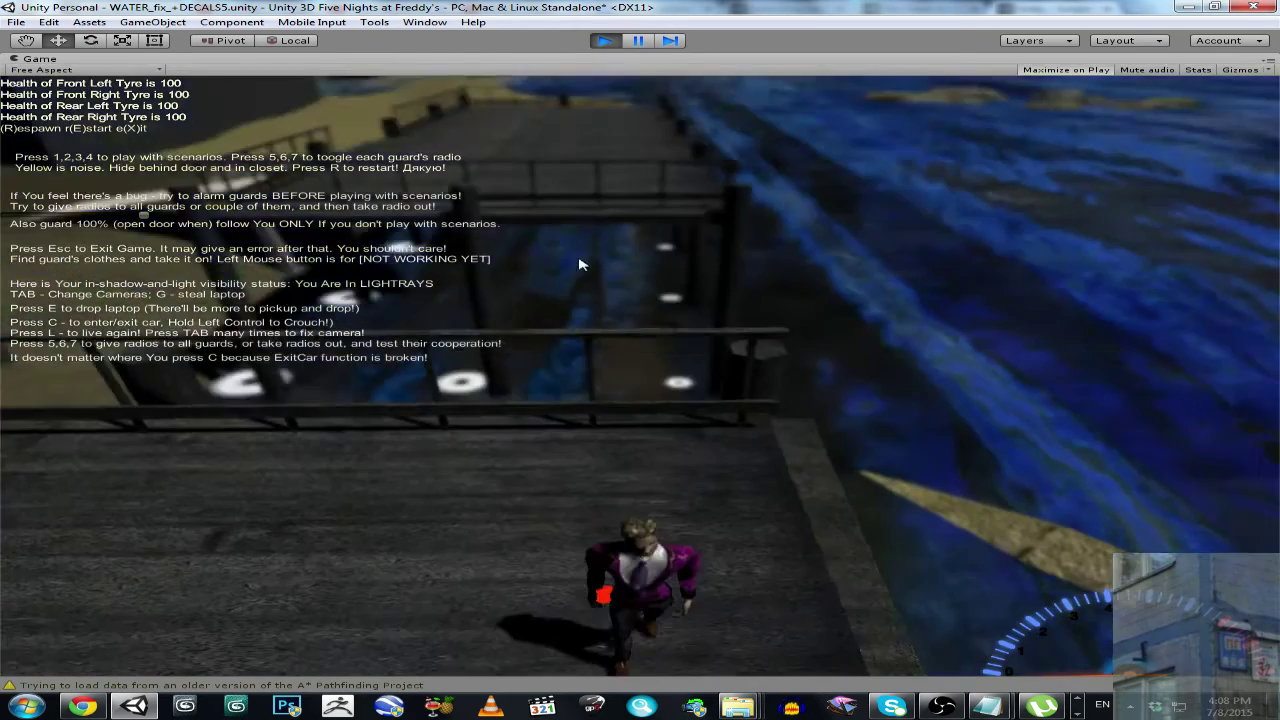
pyautogui.press('w')
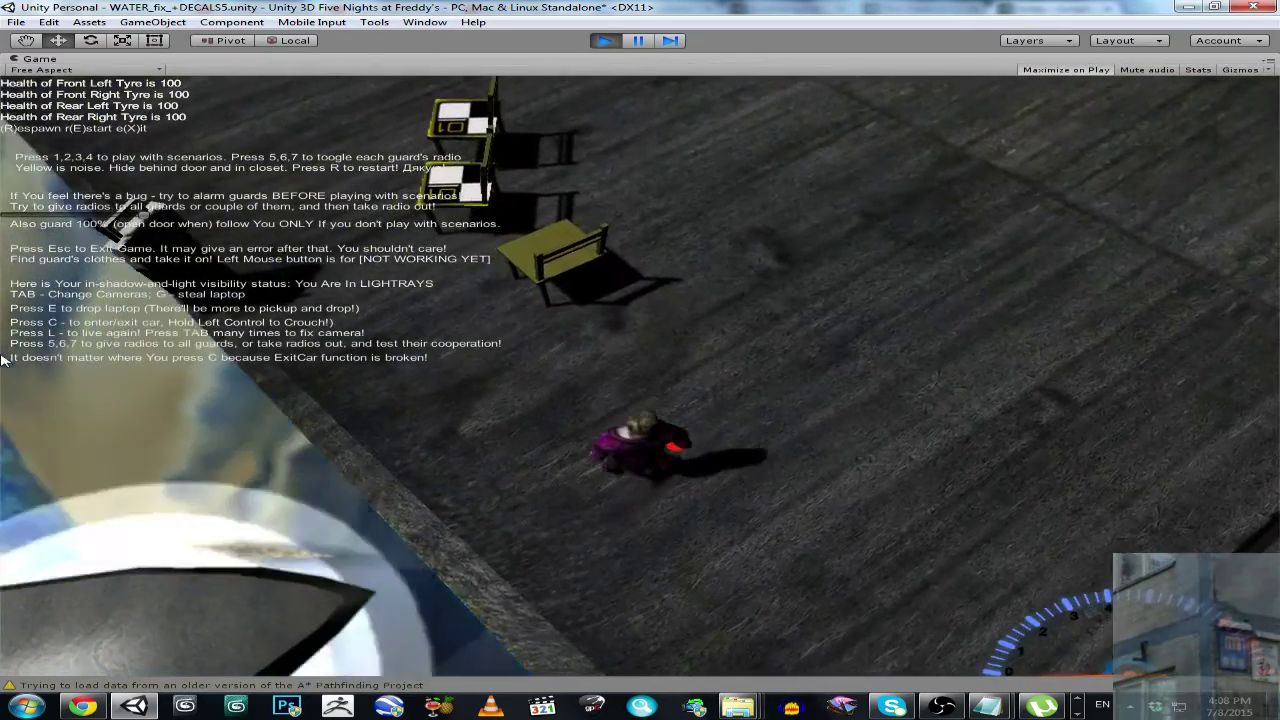
pyautogui.press('w')
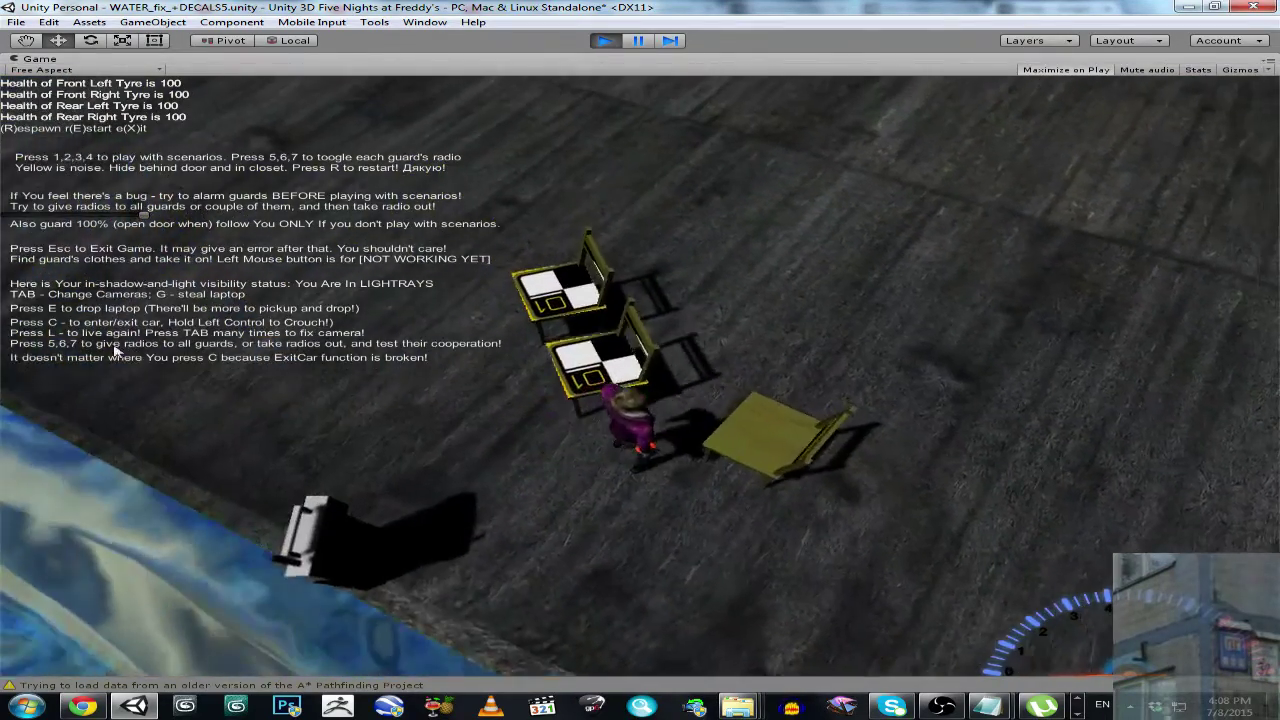
pyautogui.press('w')
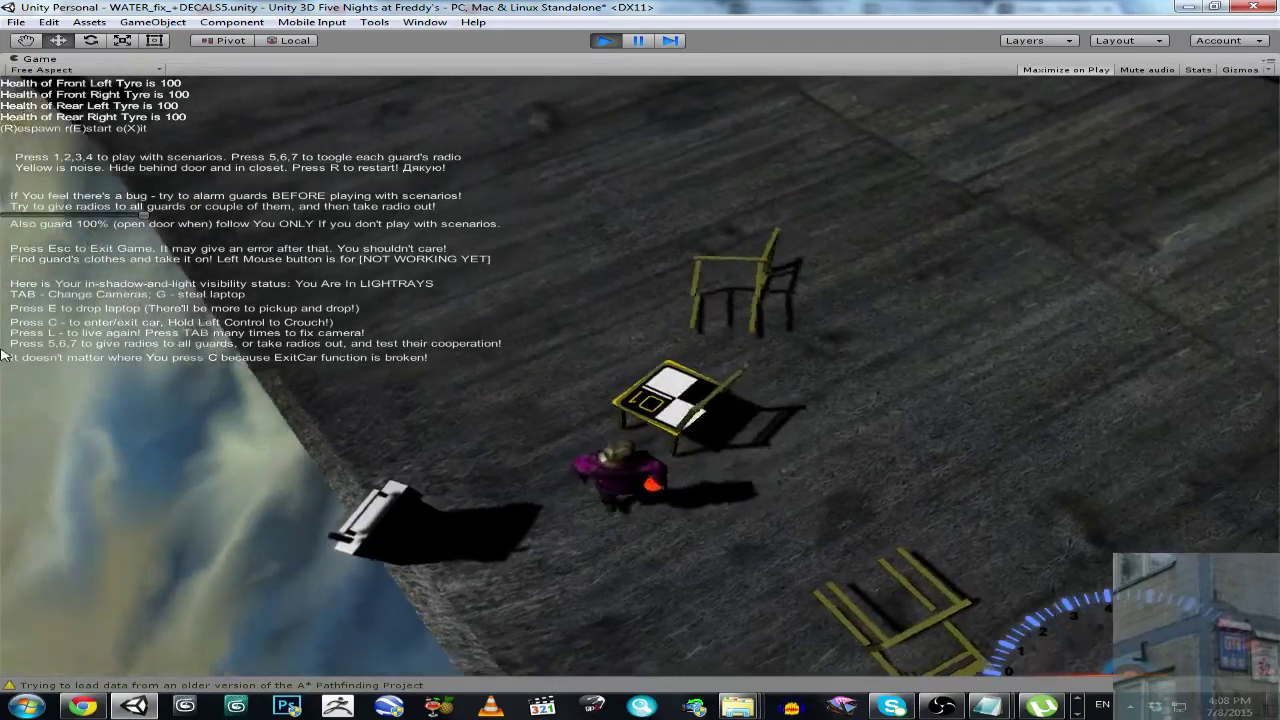
pyautogui.press('w')
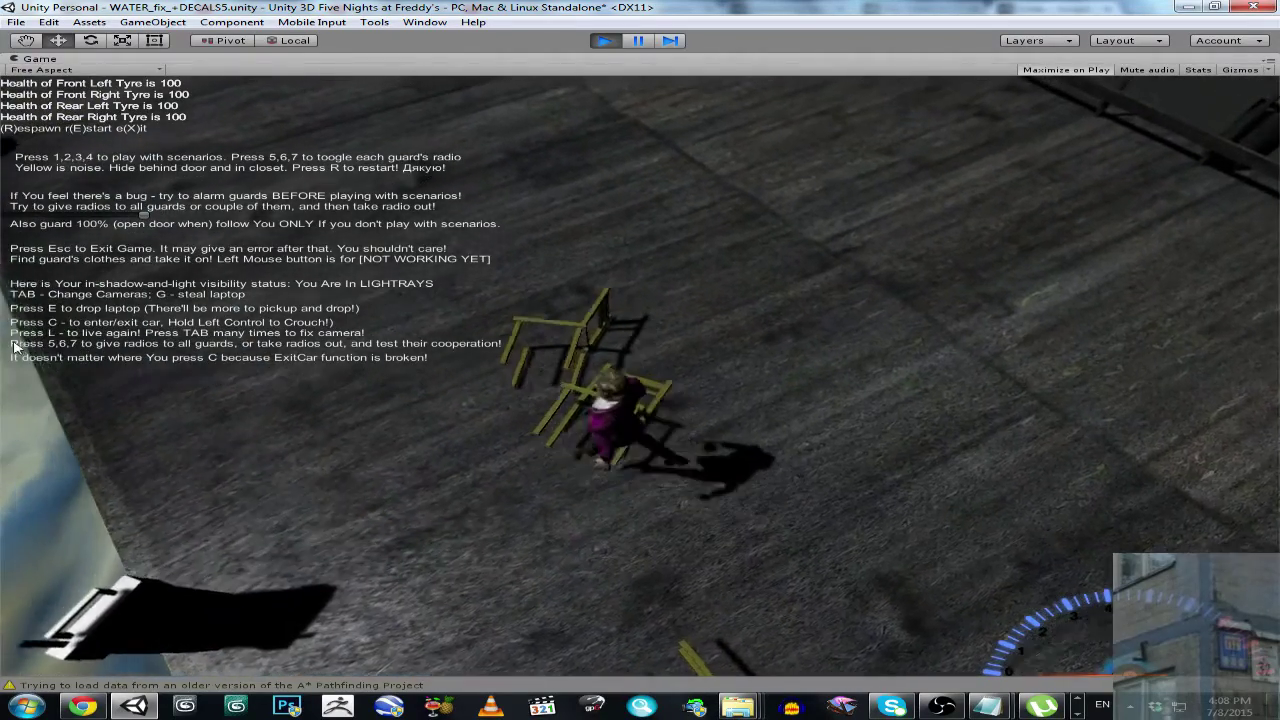
pyautogui.press('w')
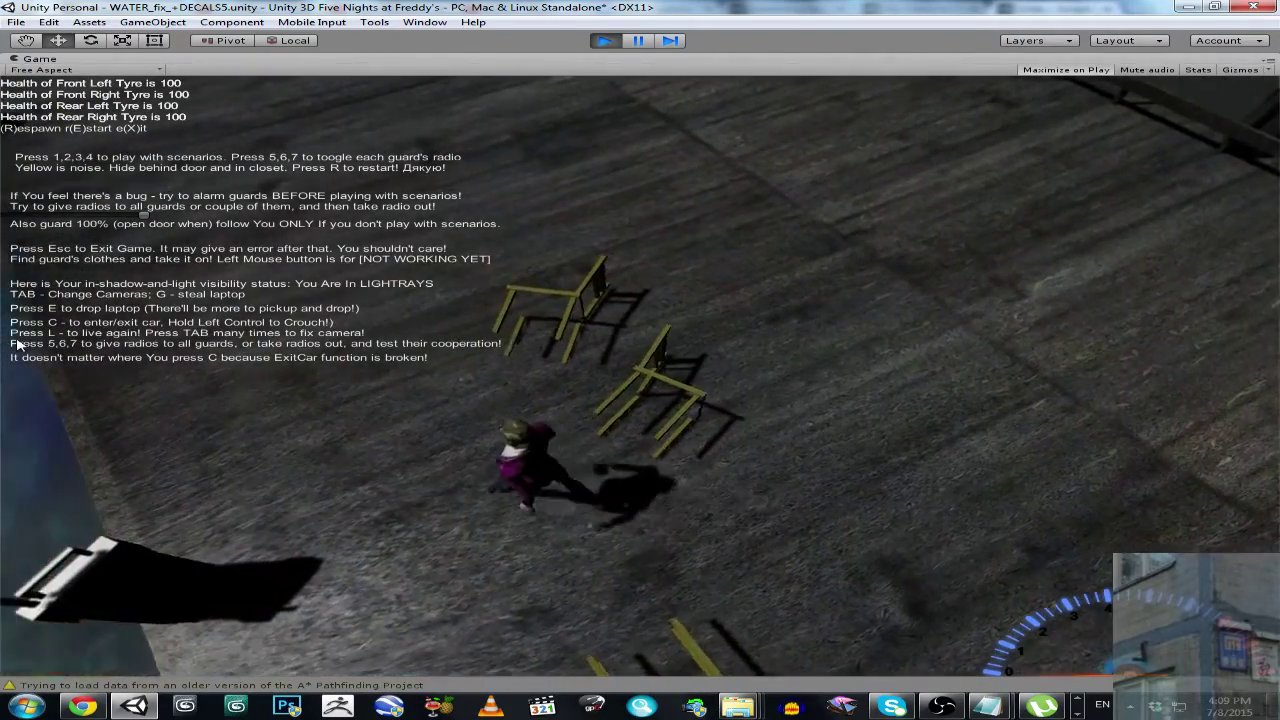
pyautogui.press('w')
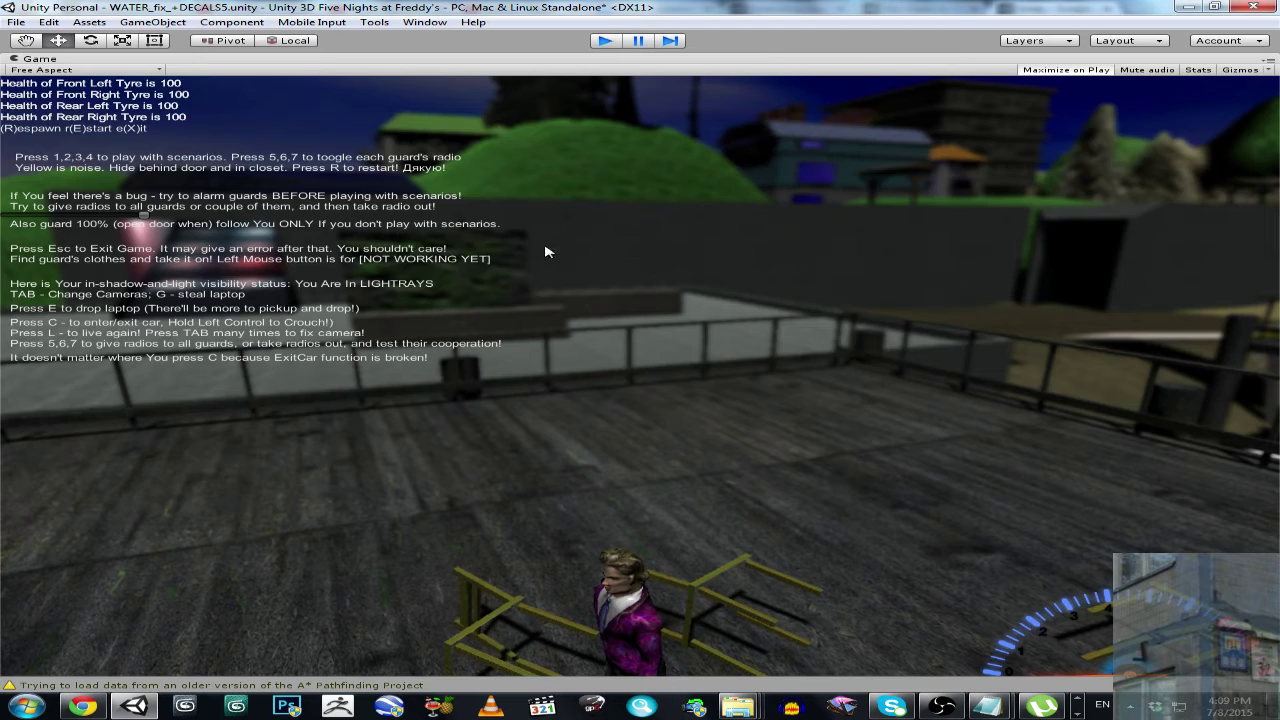
pyautogui.press('Escape')
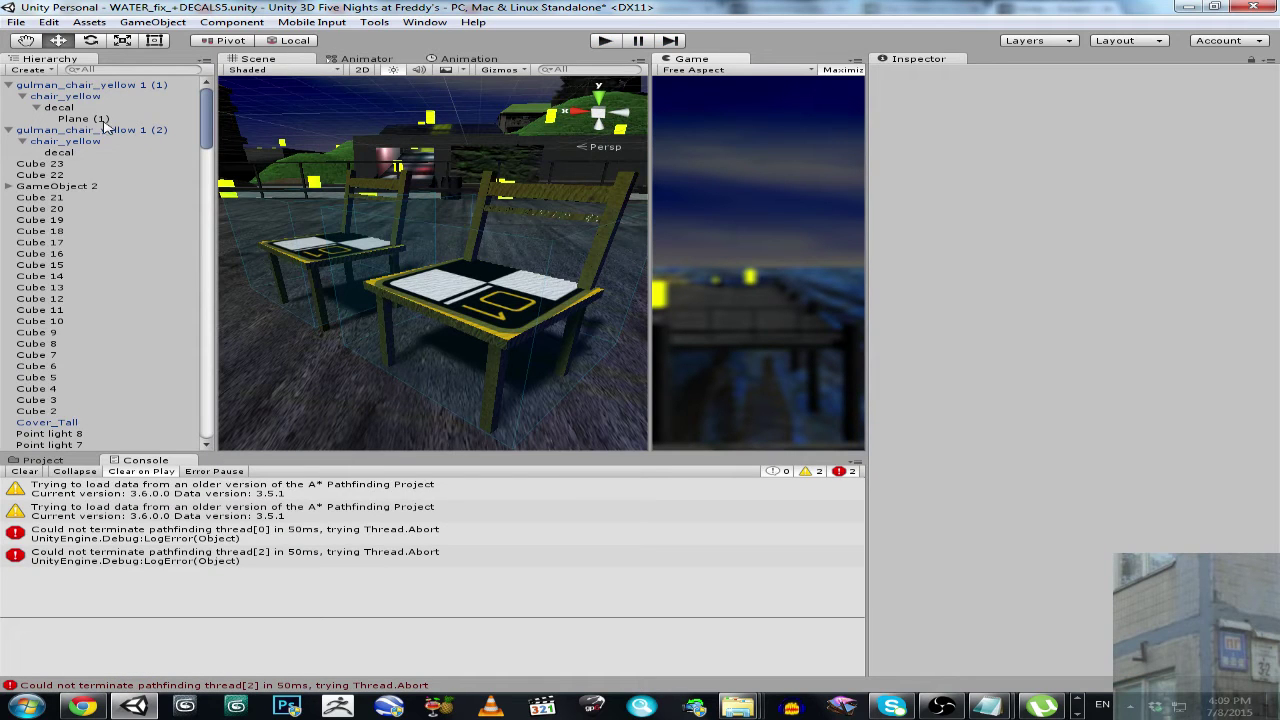
# Duplicate the second chair copy and drag the new copy aside on the roof
pyautogui.click(9, 130)
pyautogui.click(62, 131)
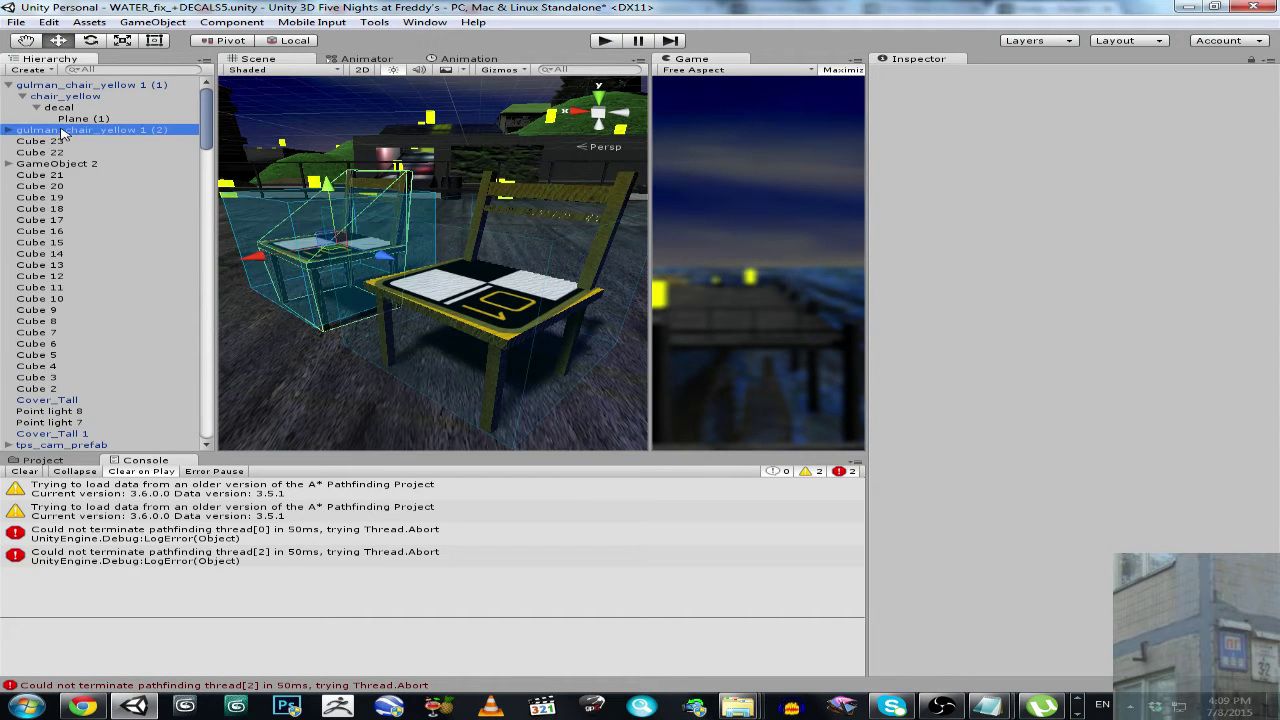
pyautogui.hotkey('ctrl', 'd')
pyautogui.moveTo(390, 260); pyautogui.dragTo(298, 229)
# Play-test with three chairs, walking into and knocking one over, then respawn
pyautogui.click(605, 44)
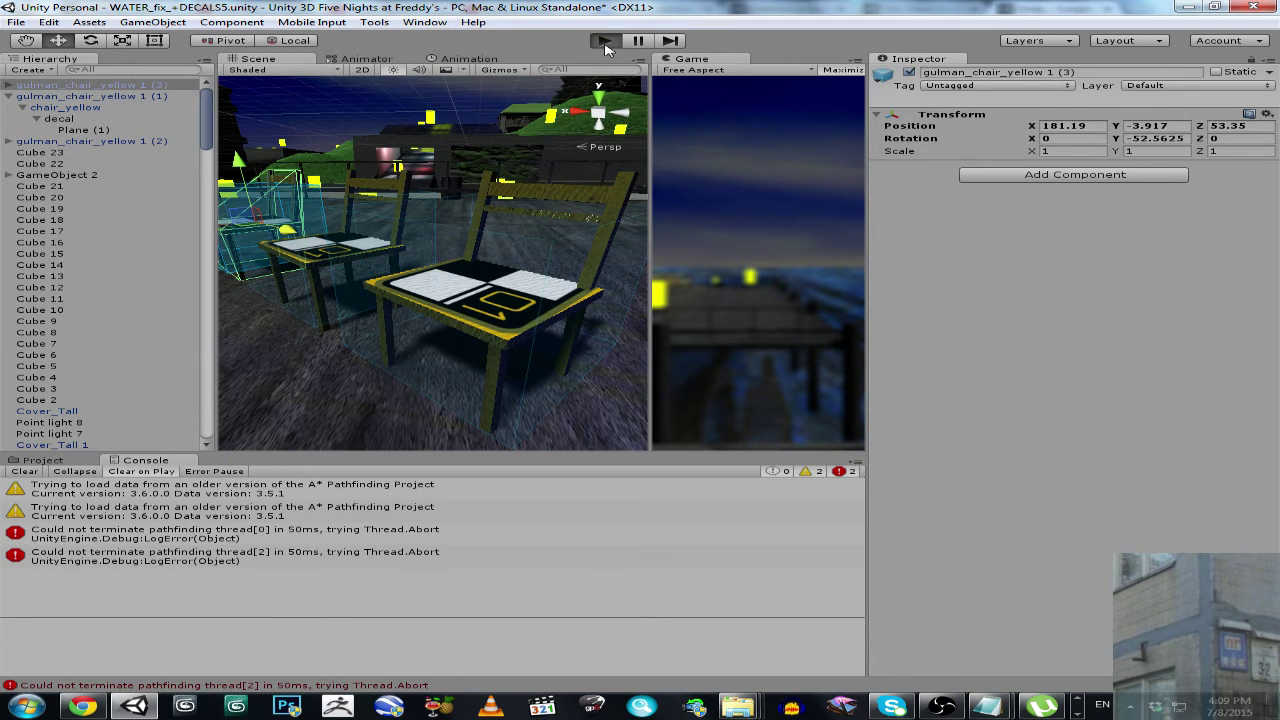
pyautogui.click(605, 44)
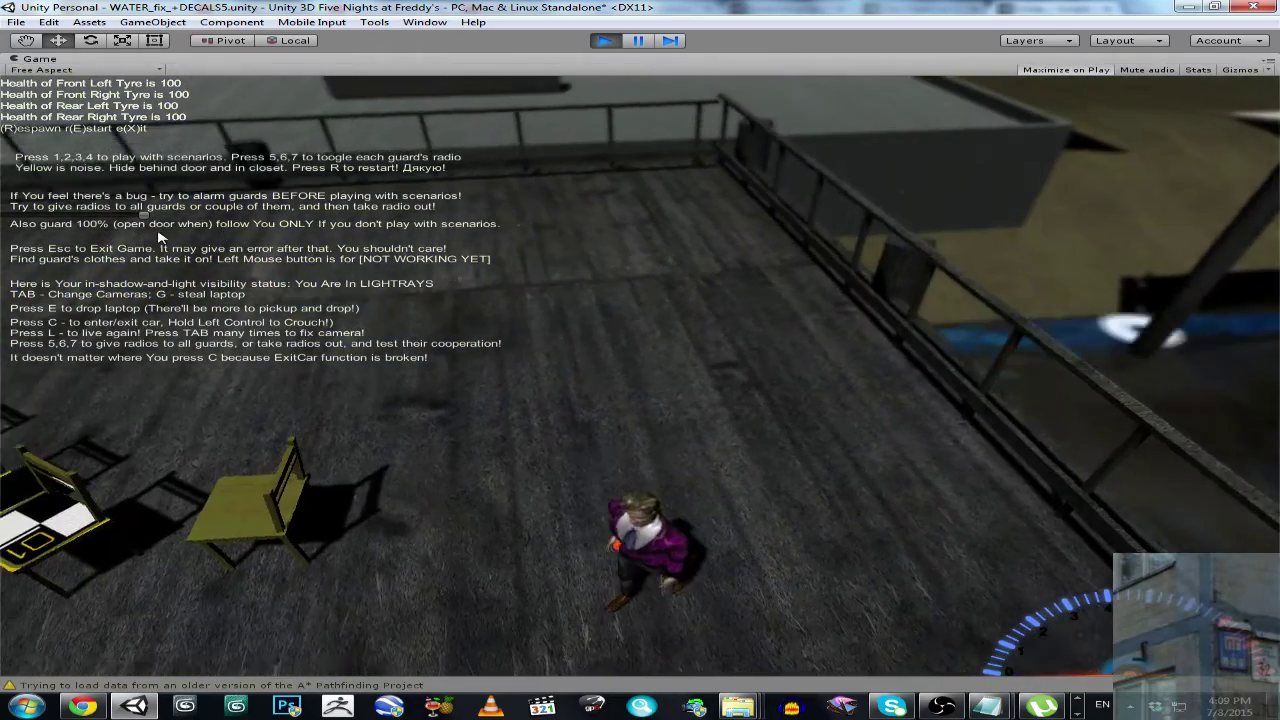
pyautogui.press('w')
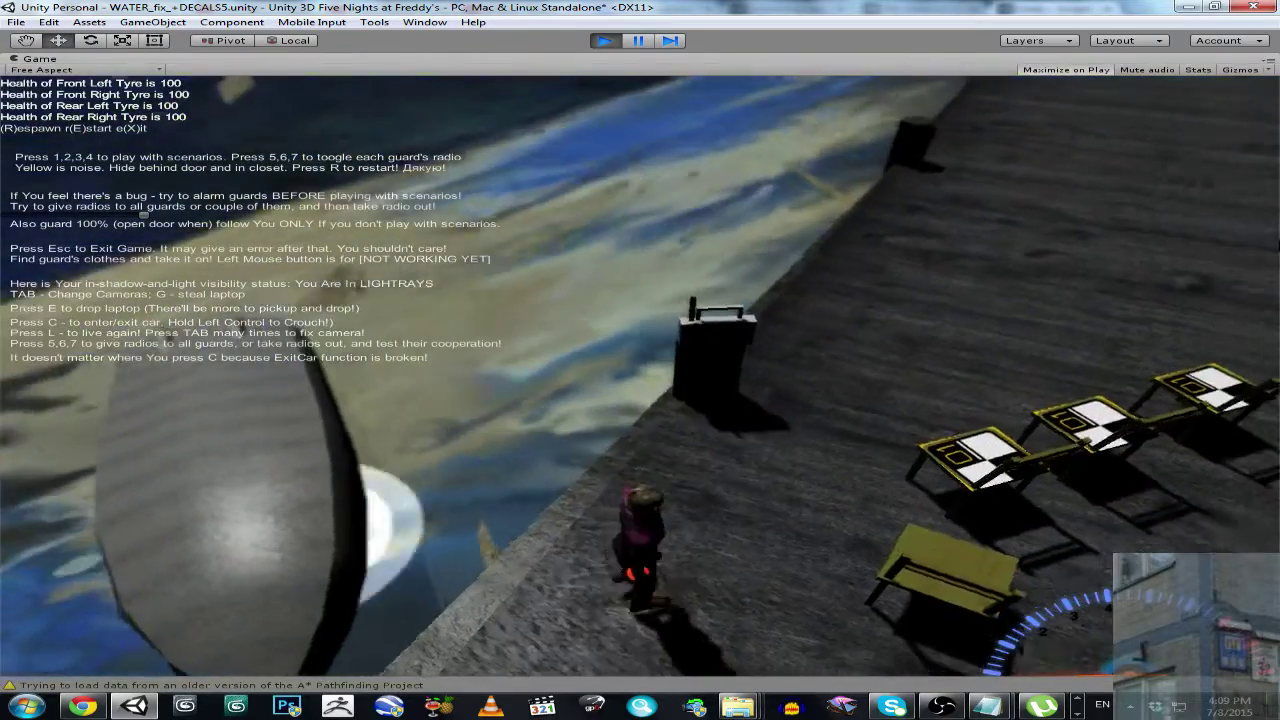
pyautogui.press('w')
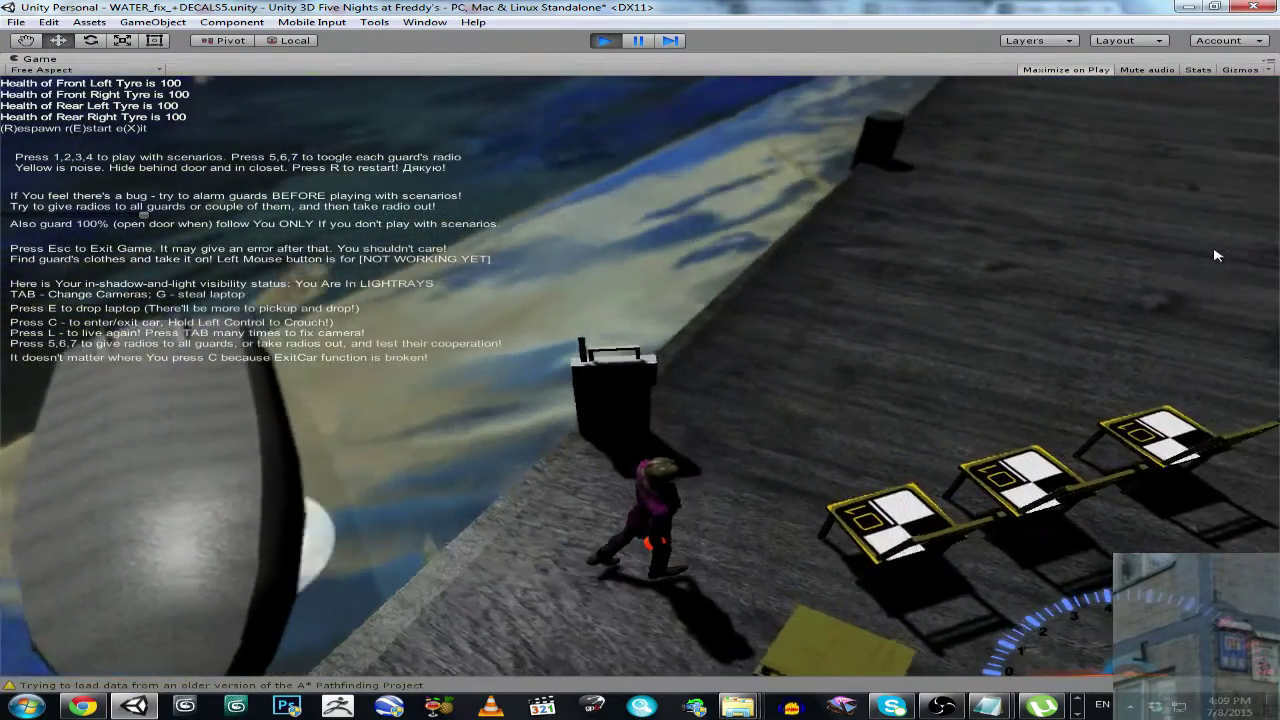
pyautogui.press('w')
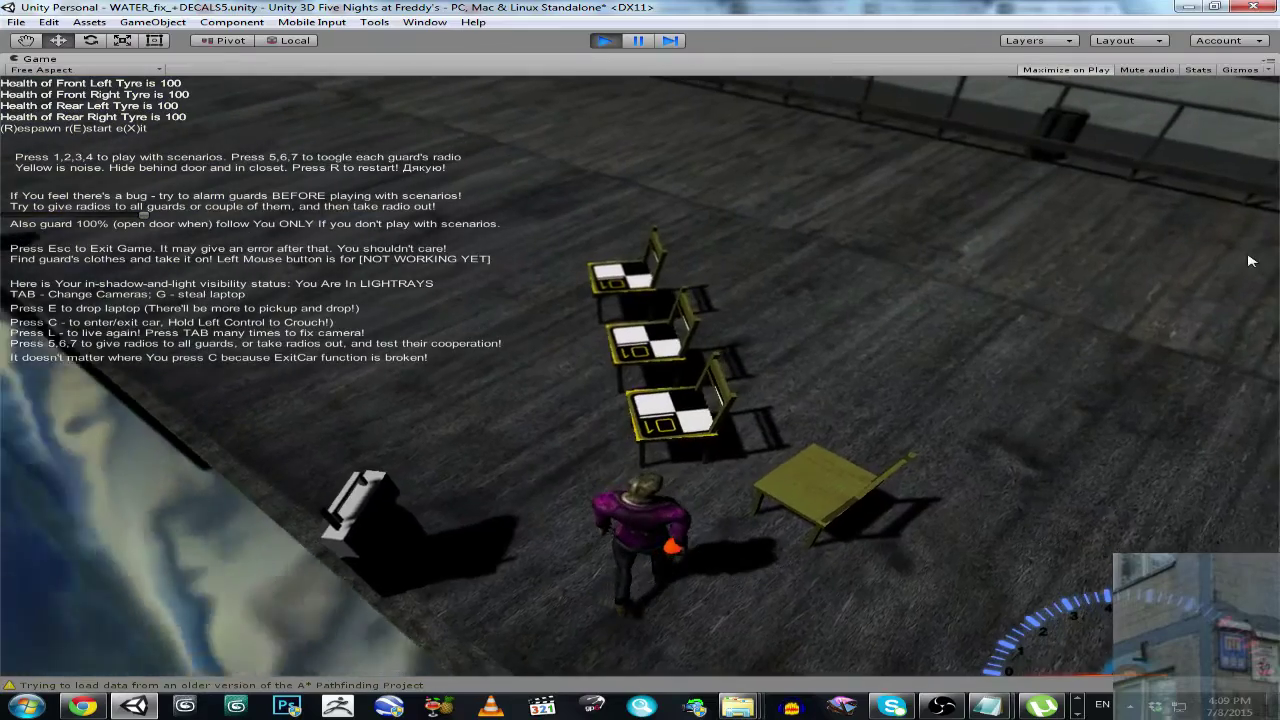
pyautogui.press('s')
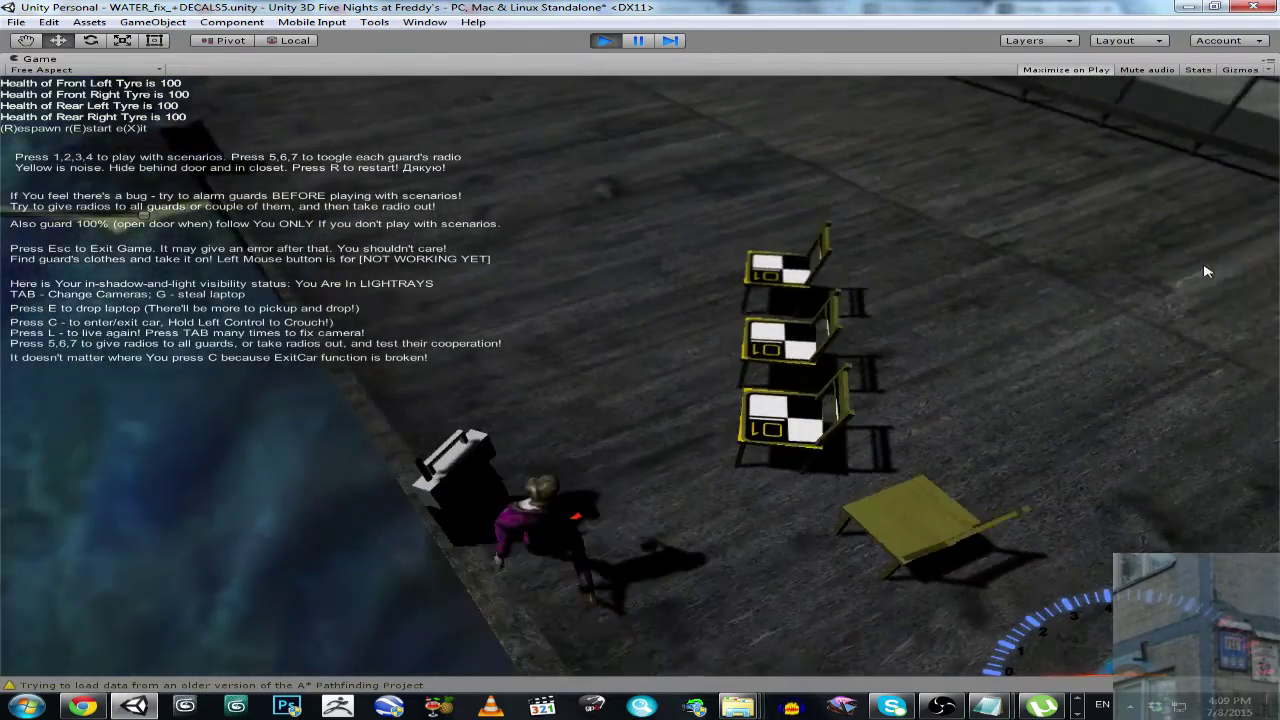
pyautogui.press('w')
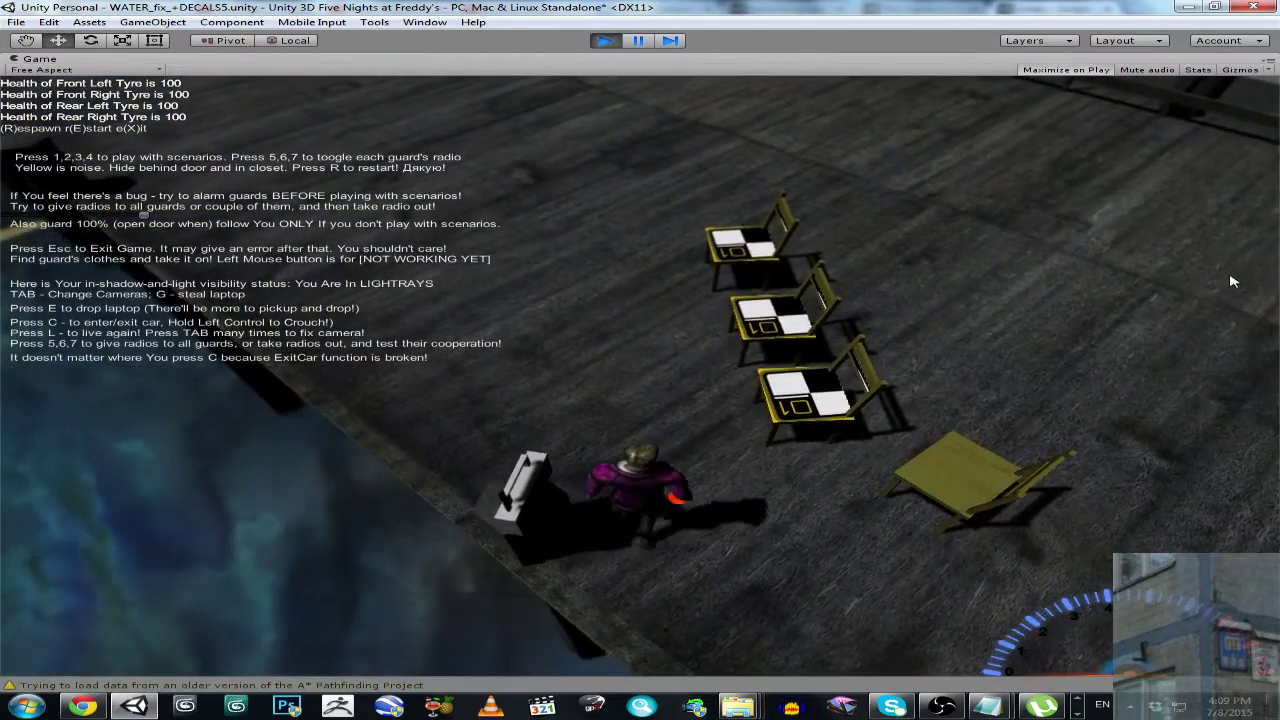
pyautogui.press('w')
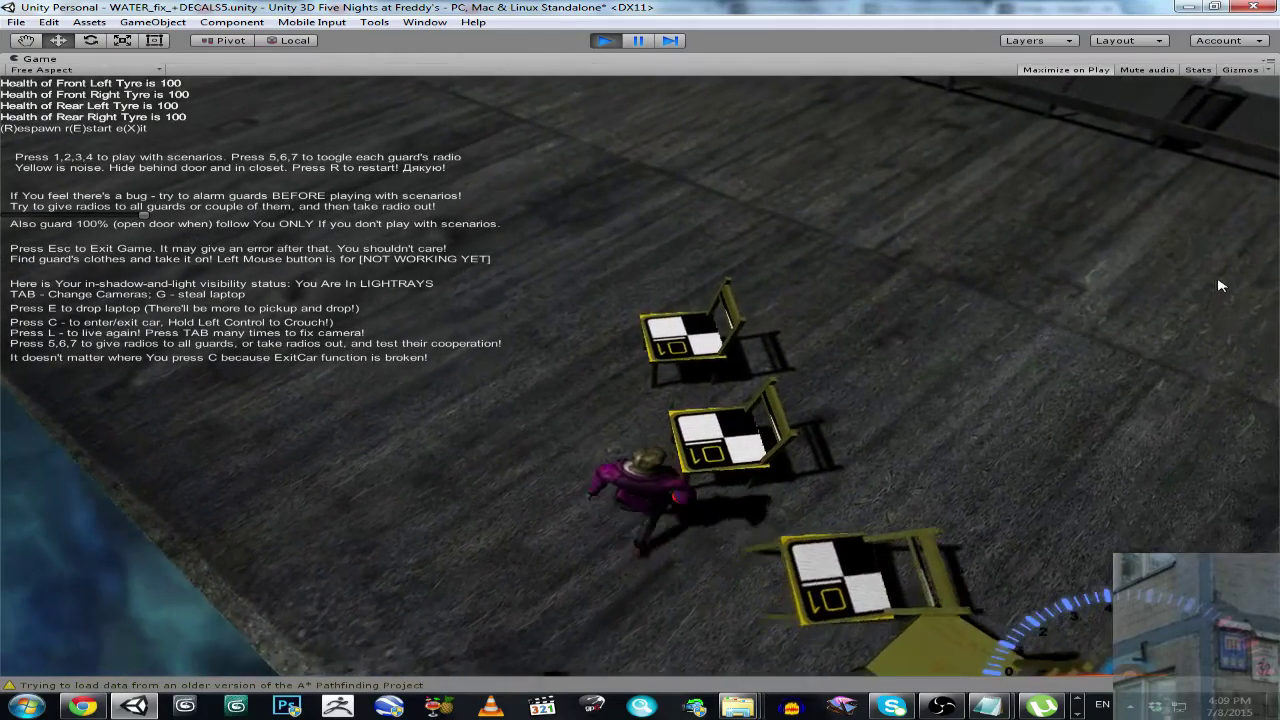
pyautogui.press('w')
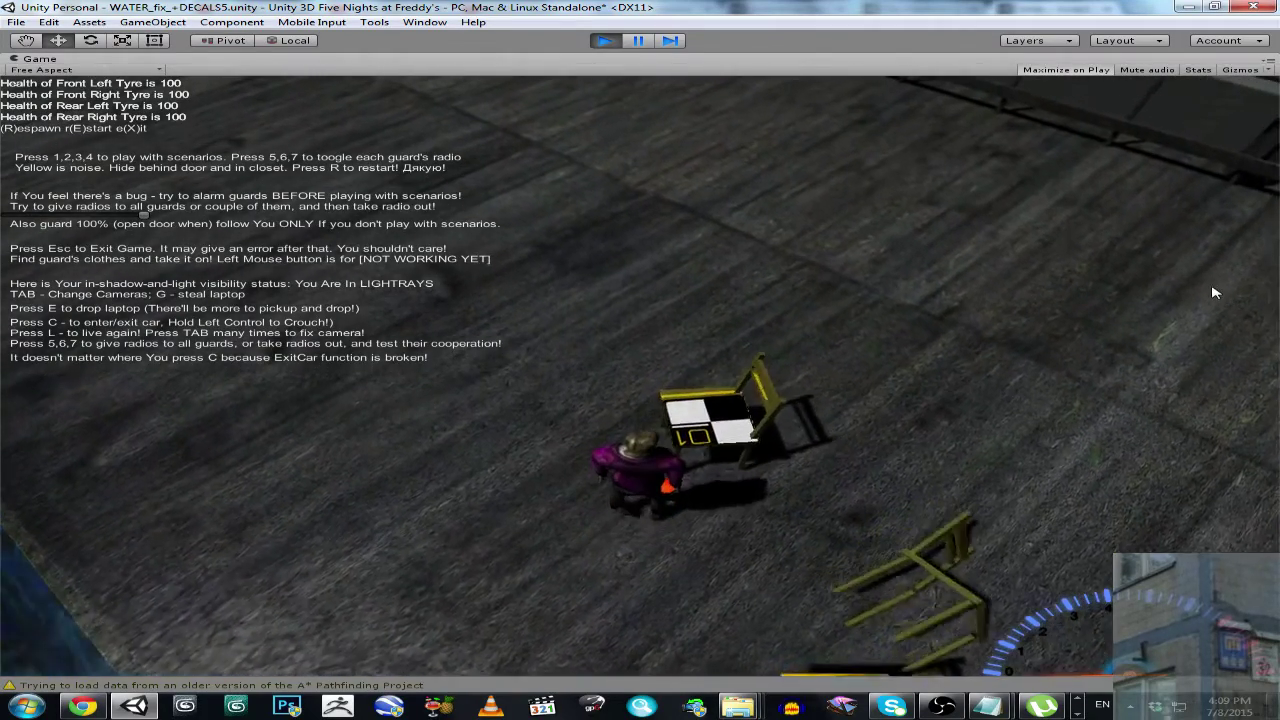
pyautogui.press('w')
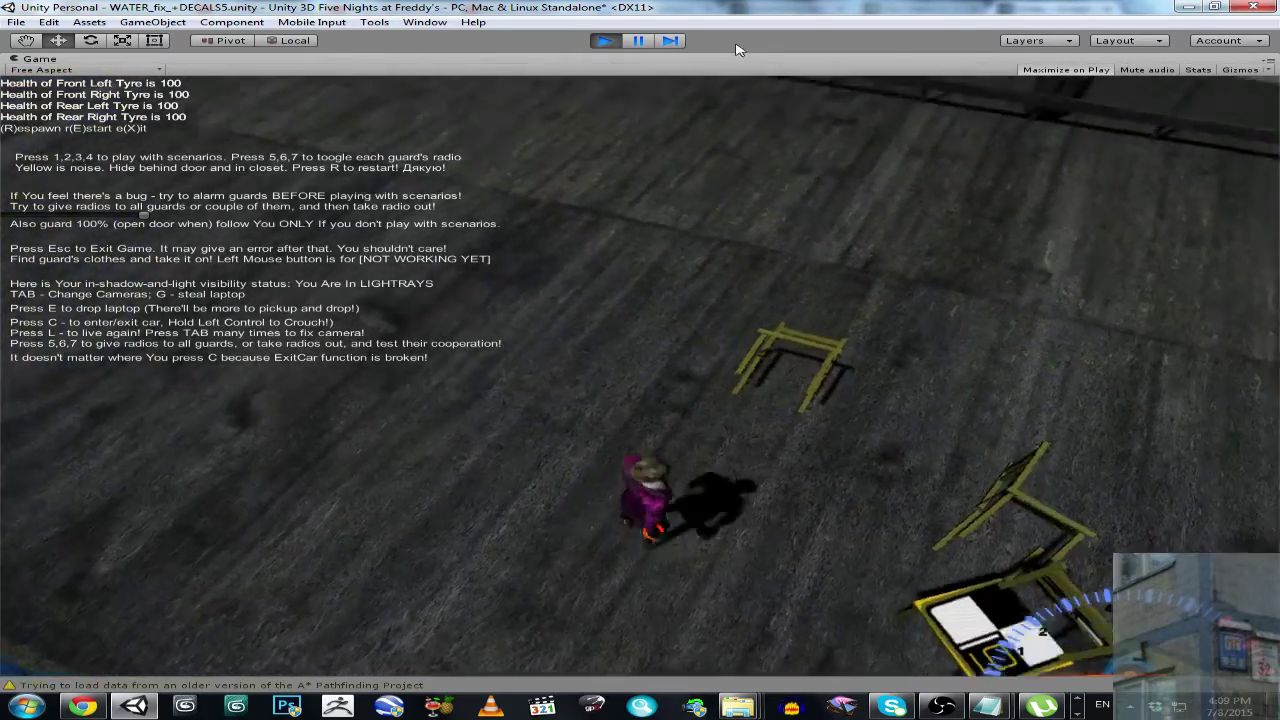
pyautogui.press('r')
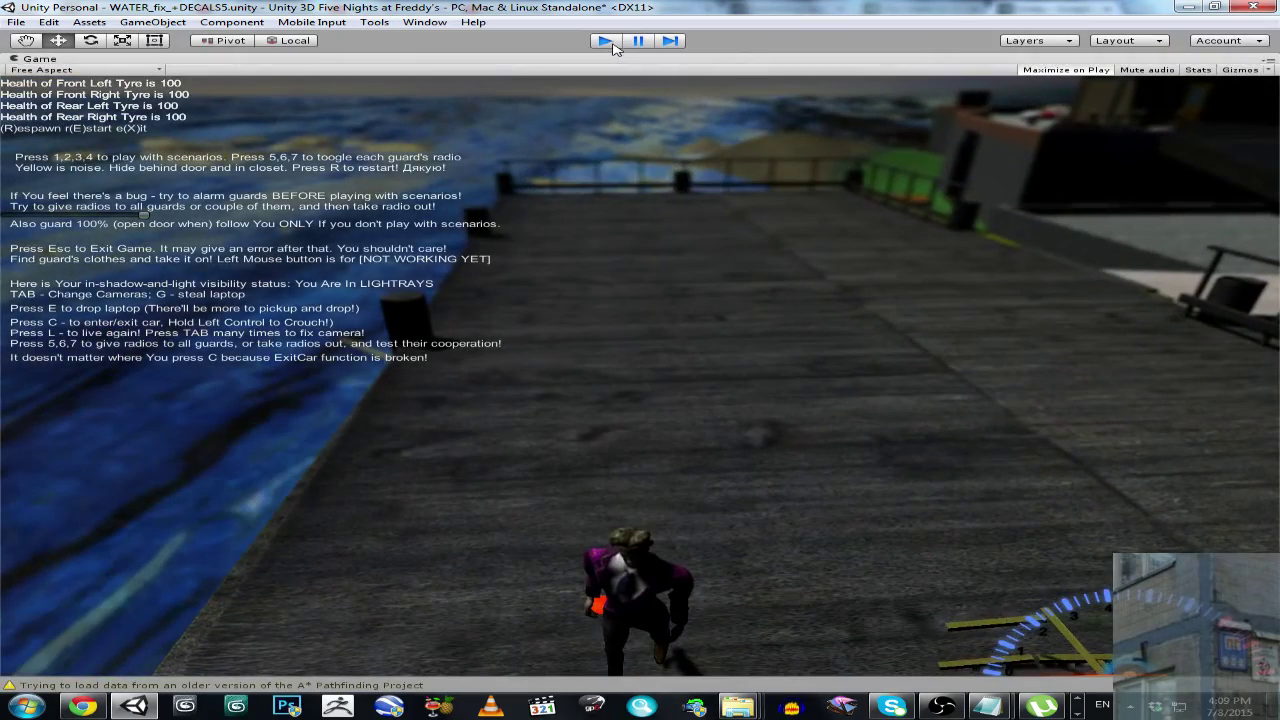
# Stop the game and delete the chair copy gulman_chair_yellow 1 (3)
pyautogui.click(608, 42)
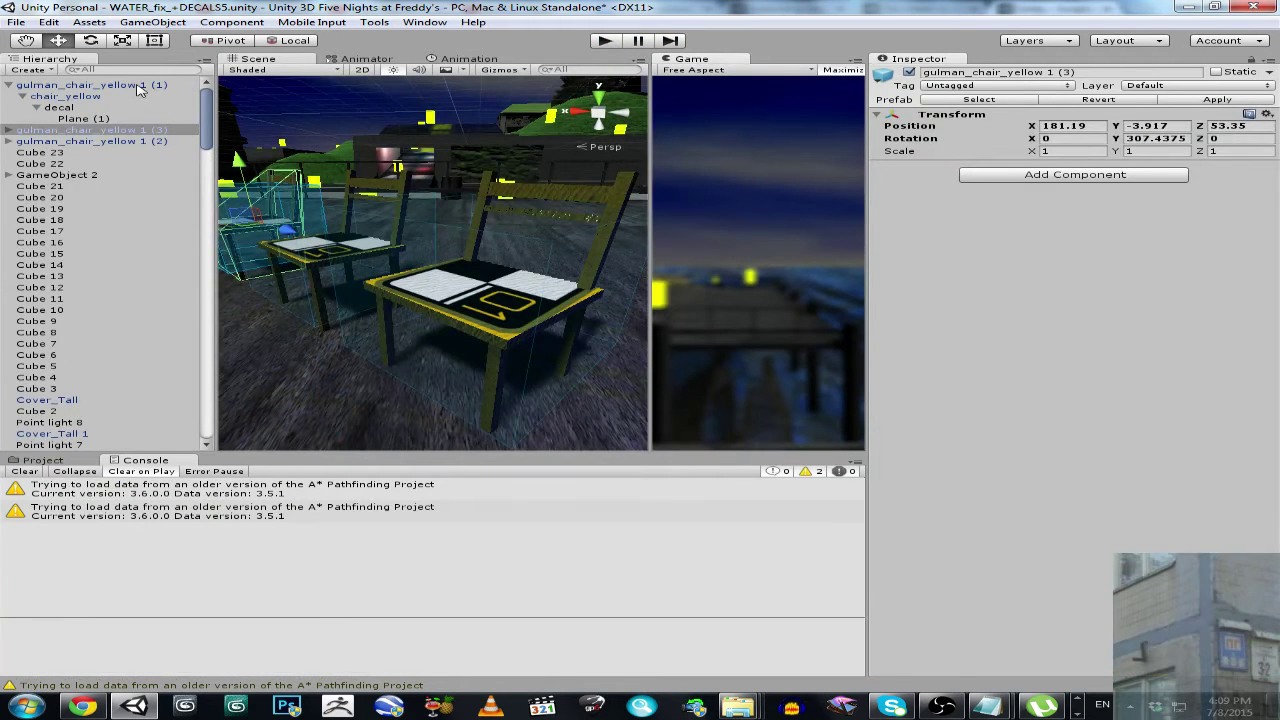
pyautogui.click(139, 86)
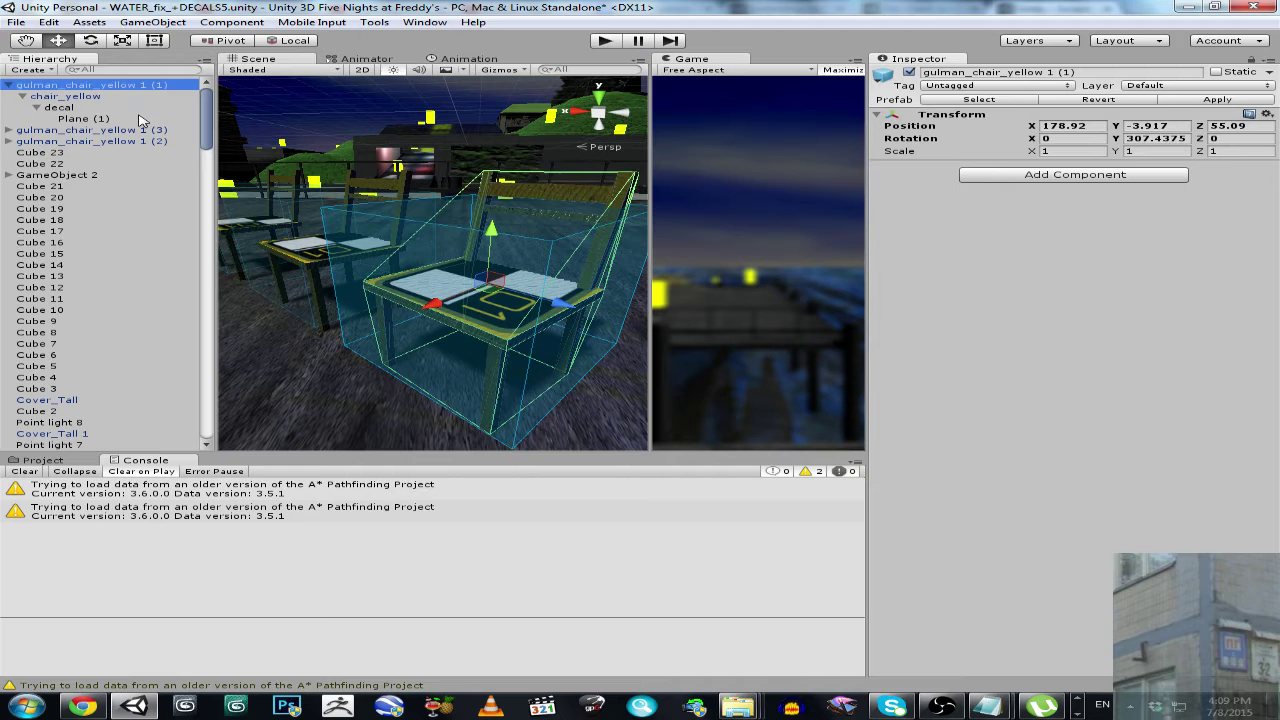
pyautogui.click(138, 130)
pyautogui.press('Delete')
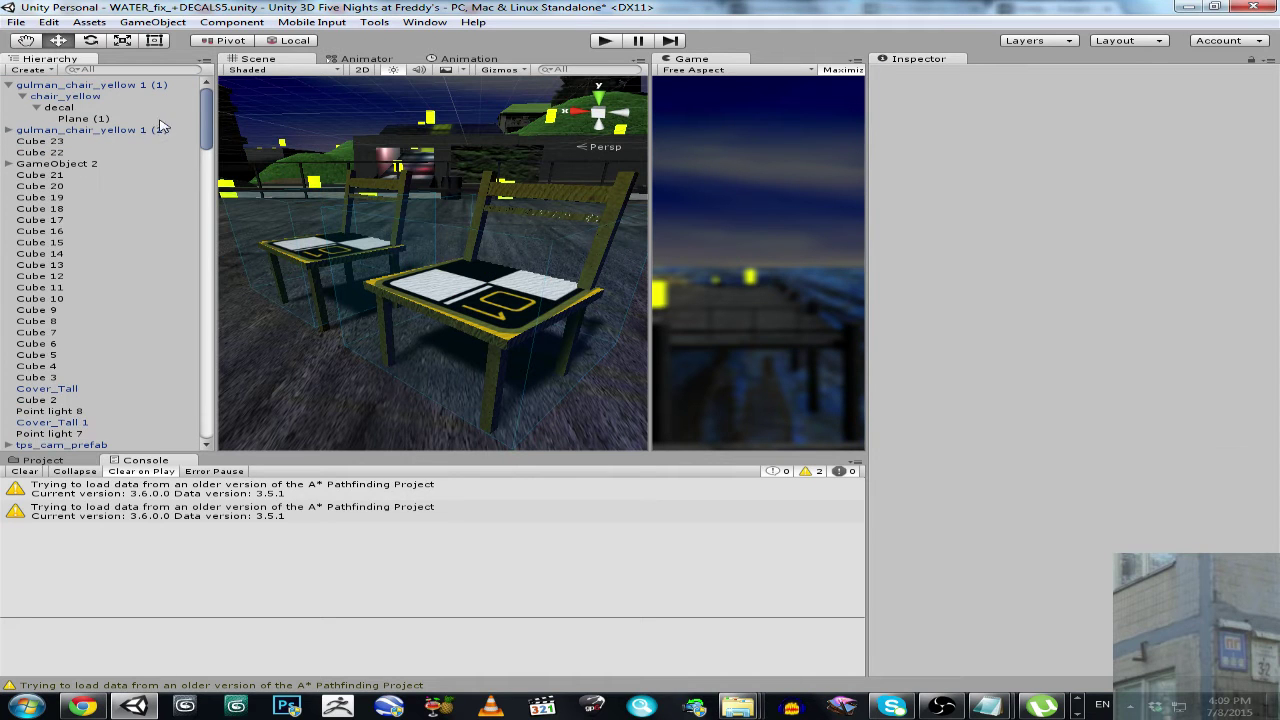
# Duplicate the front chair gulman_chair_yellow 1 (1) and move the copy back-left behind the others
pyautogui.click(146, 131)
pyautogui.click(147, 88)
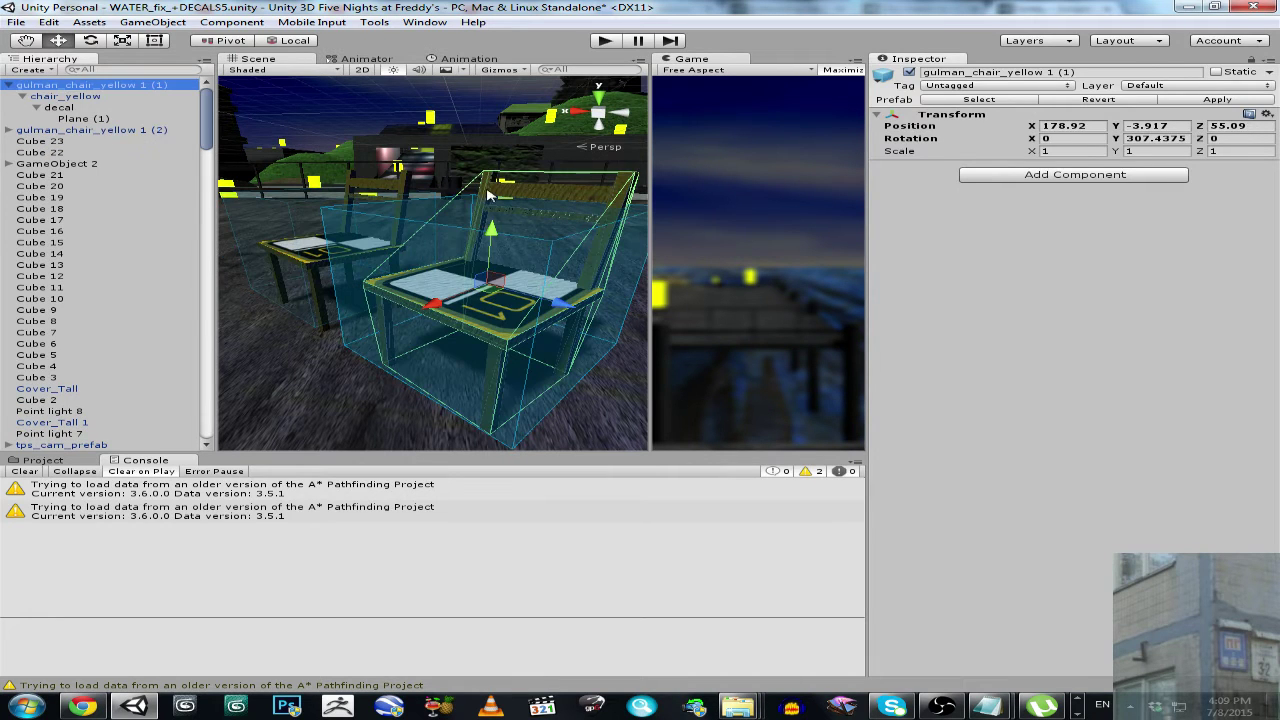
pyautogui.keyDown('alt'); pyautogui.moveTo(505, 203); pyautogui.dragTo(463, 233); pyautogui.keyUp('alt')
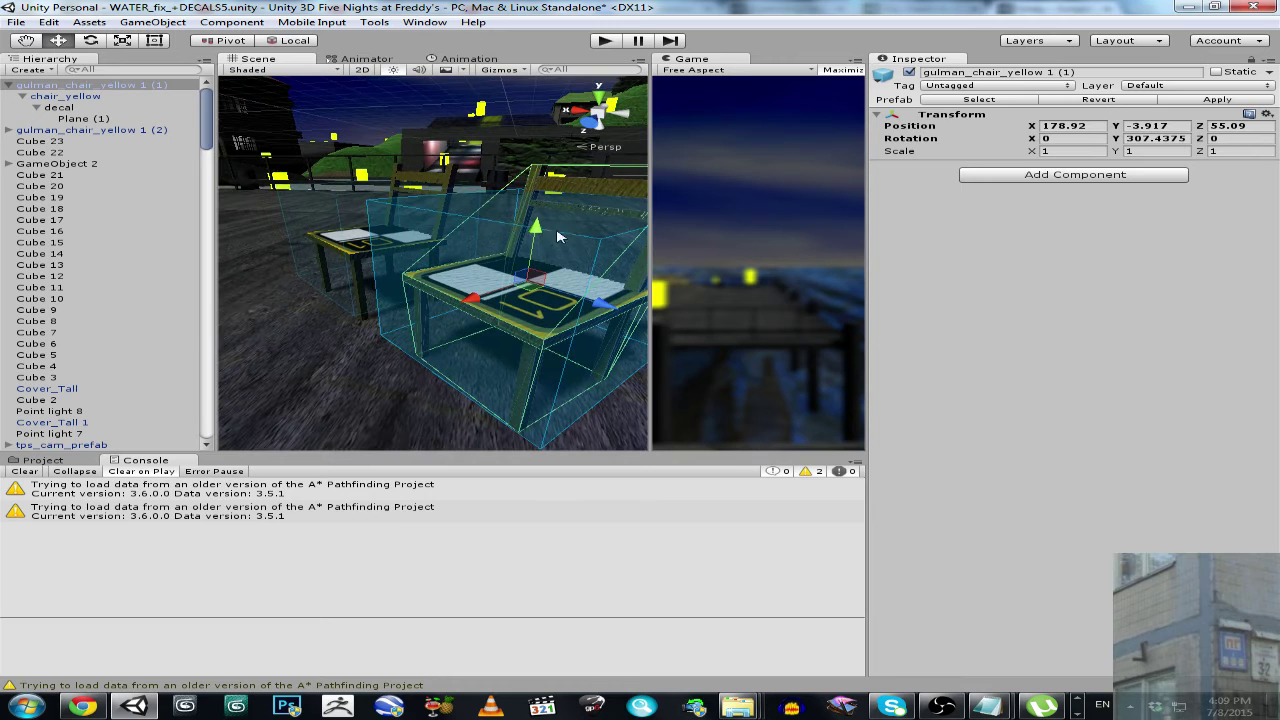
pyautogui.hotkey('ctrl', 'd')
pyautogui.moveTo(530, 278); pyautogui.dragTo(265, 208)
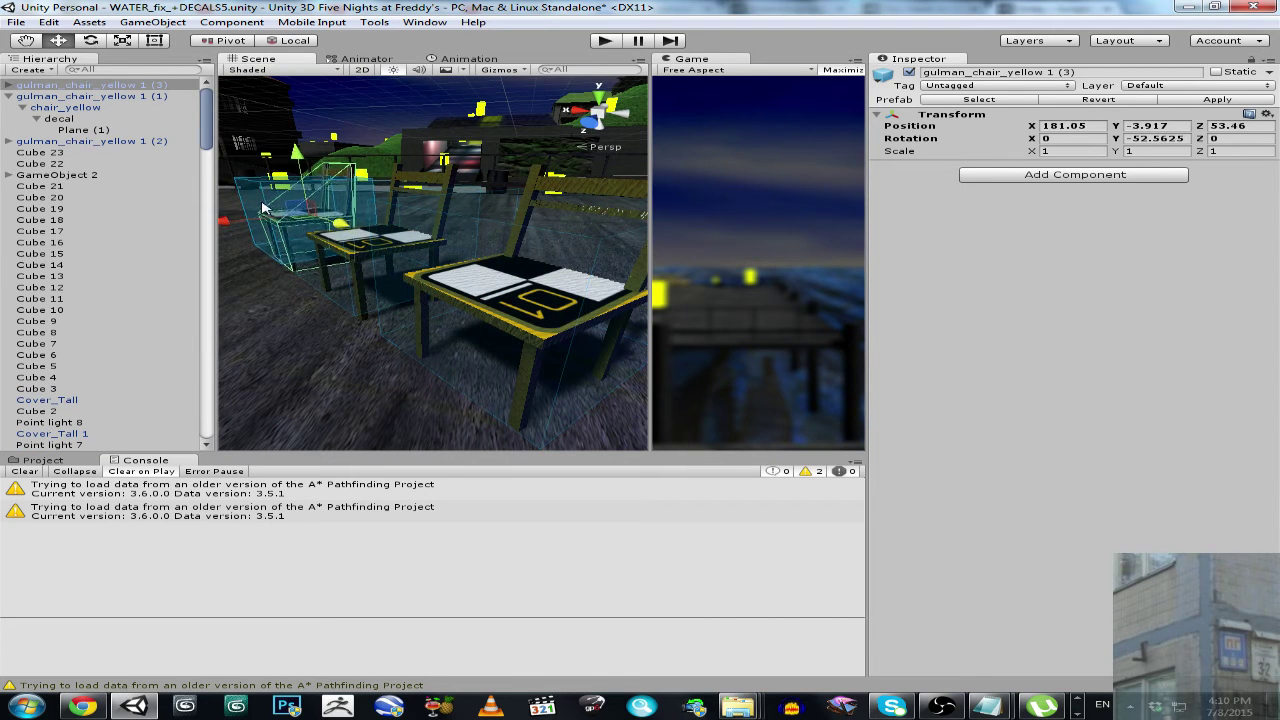
# Delete Plane (1) under the new copy's decal and start a play test
pyautogui.click(9, 86)
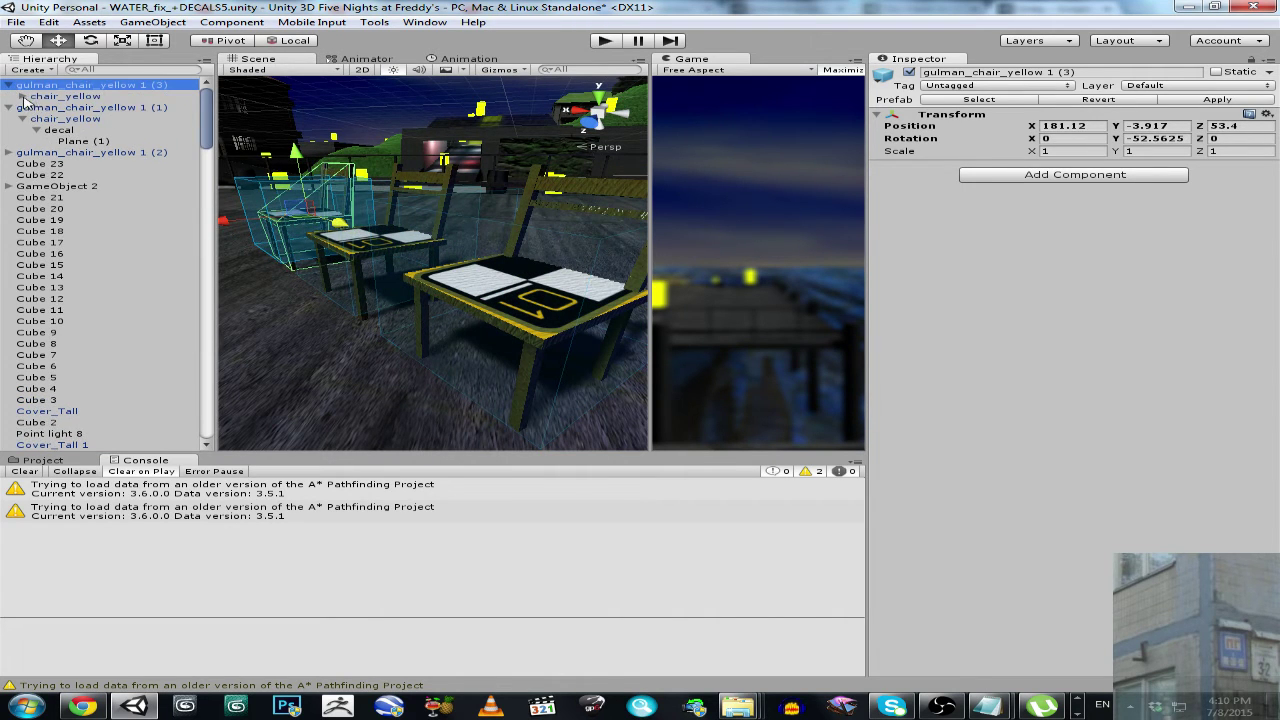
pyautogui.click(22, 97)
pyautogui.click(37, 107)
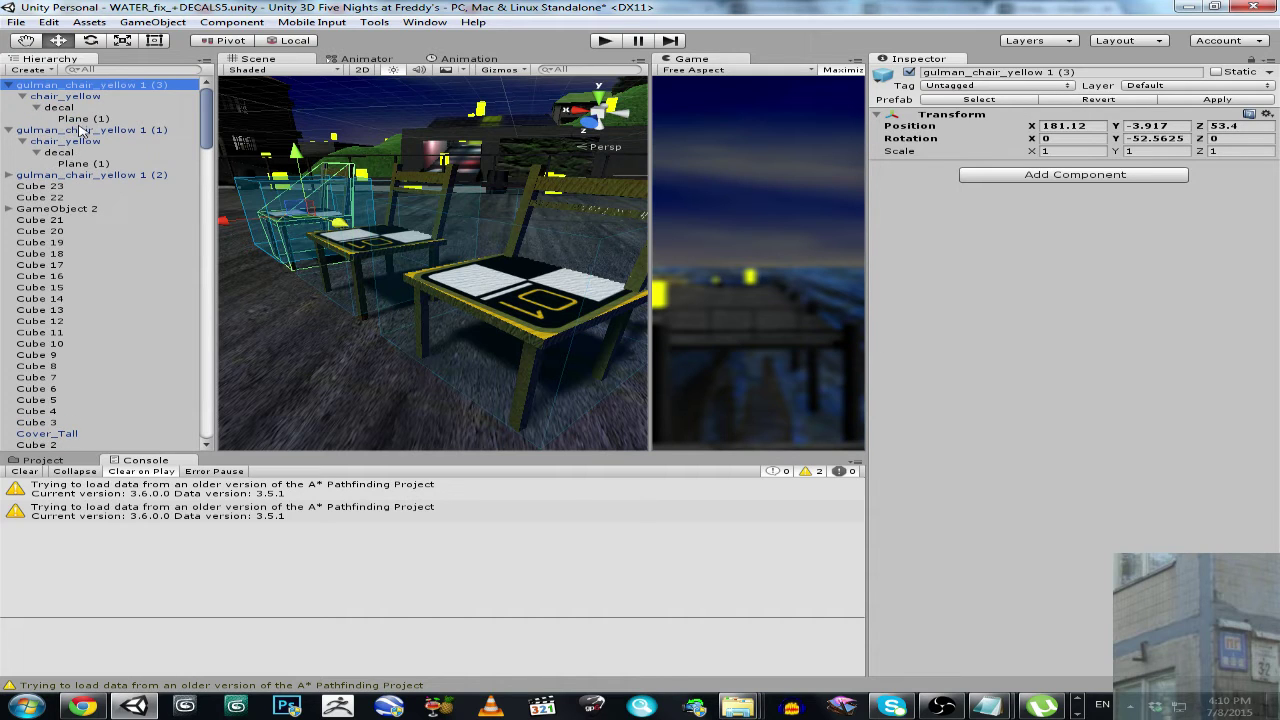
pyautogui.click(84, 120)
pyautogui.press('Delete')
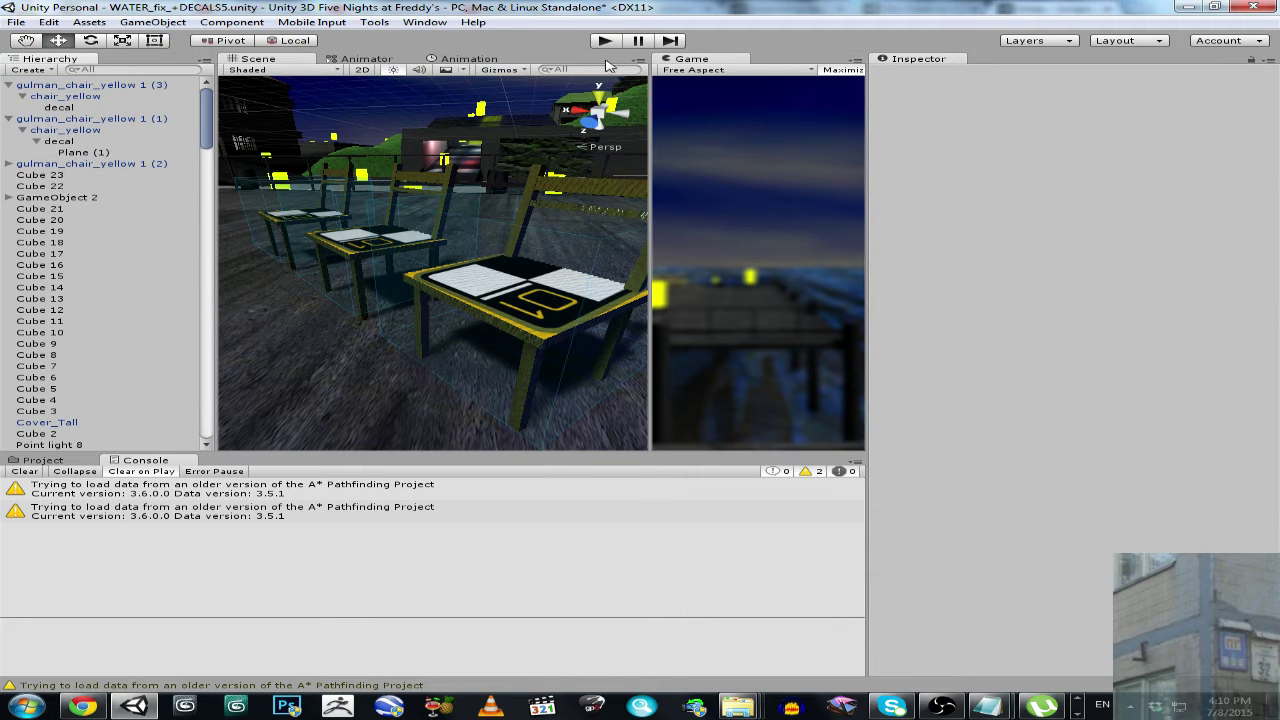
pyautogui.click(604, 44)
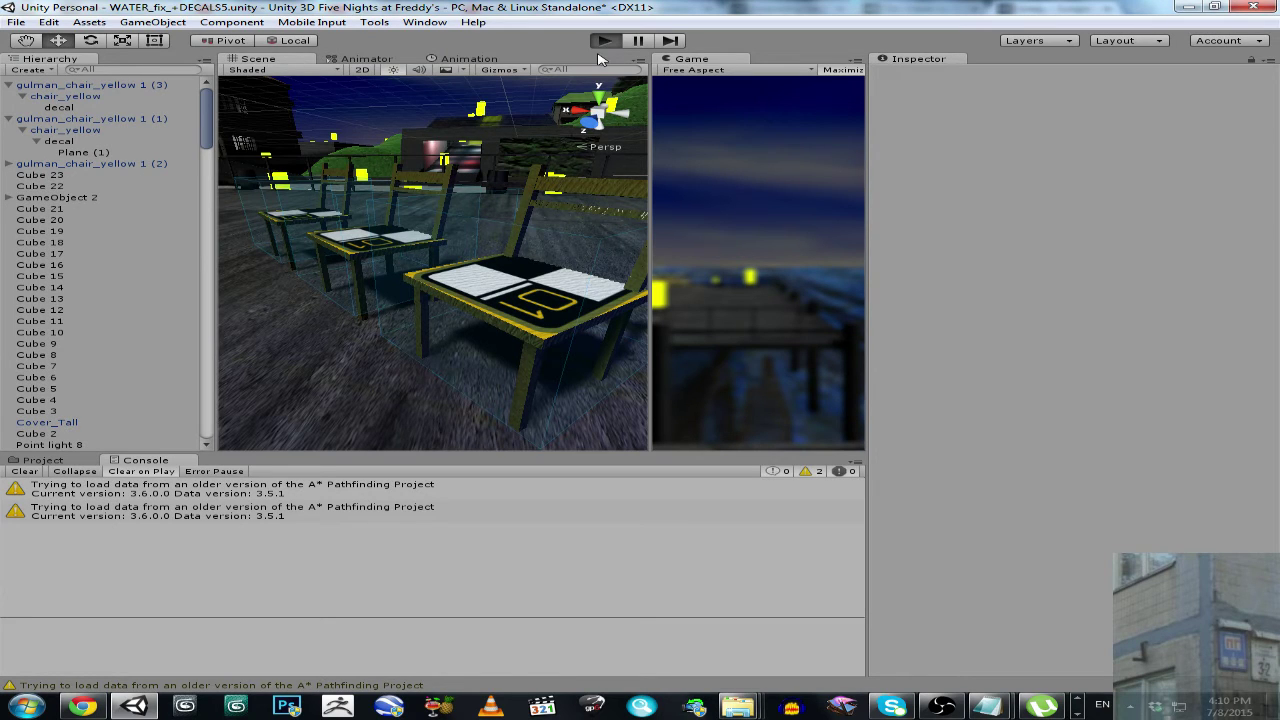
pyautogui.click(604, 40)
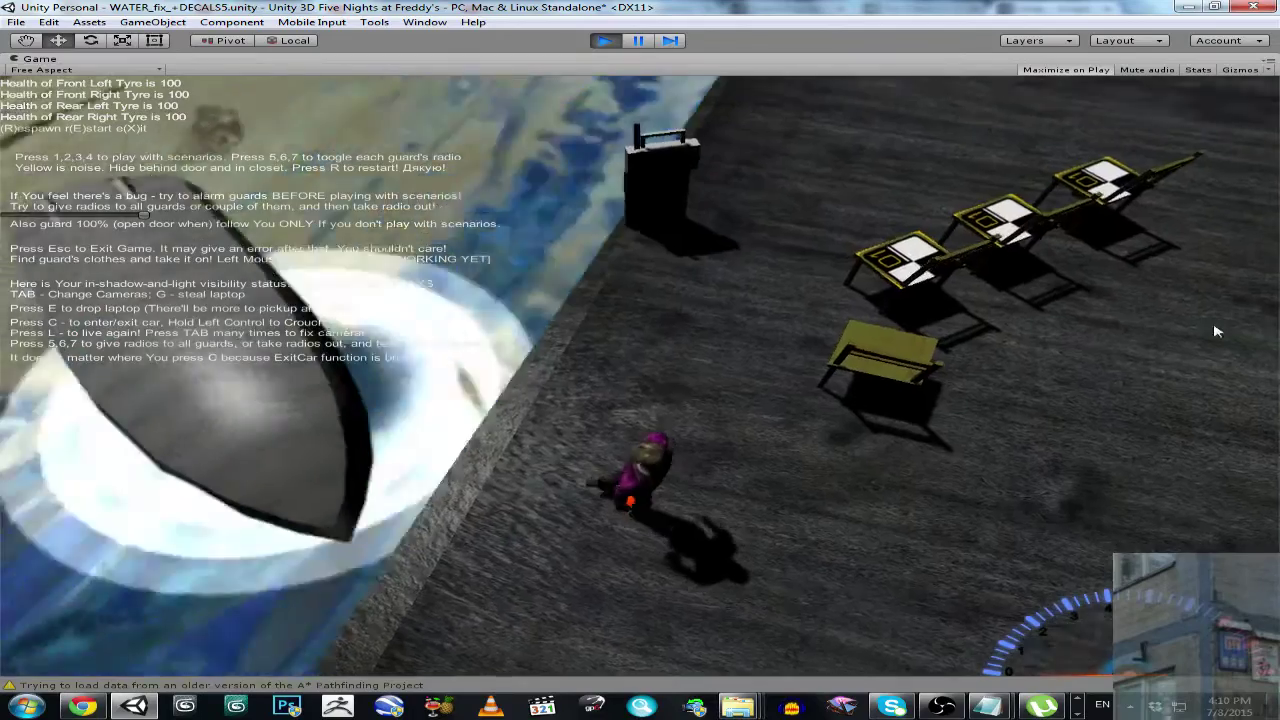
# Walk the character around the decaled chairs in play mode
pyautogui.press('w')
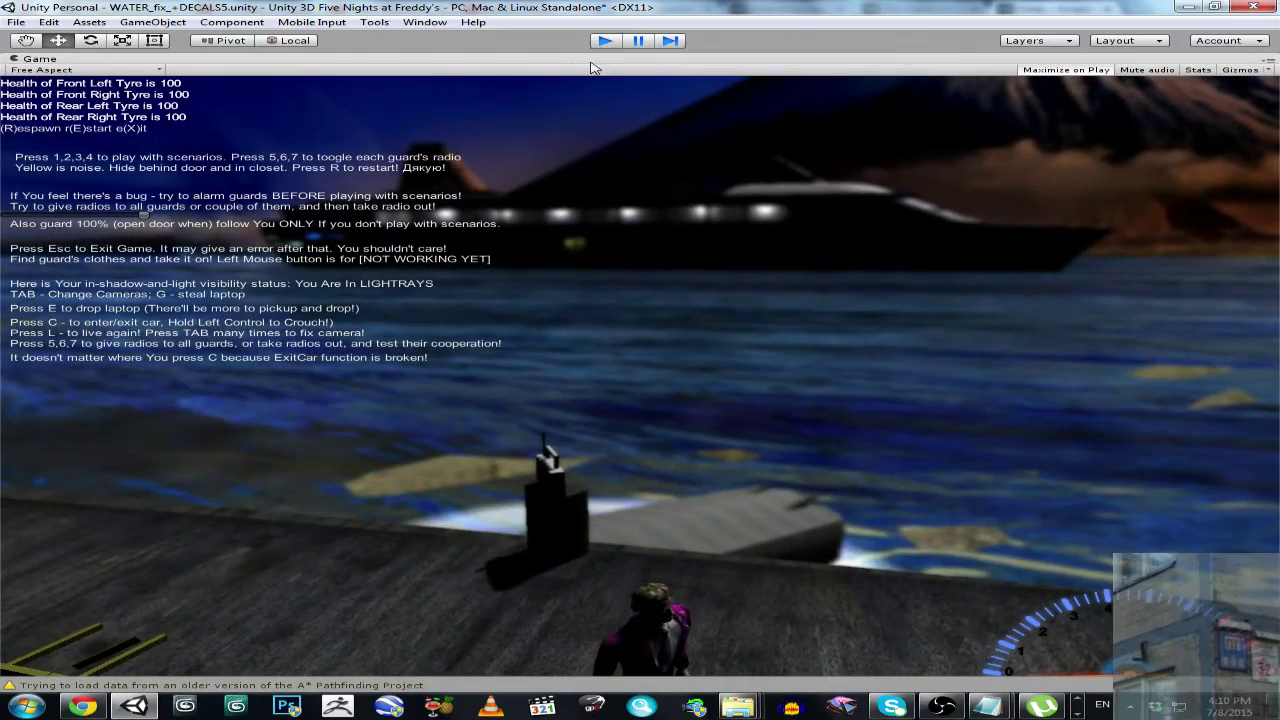
# Exit play mode and start a File > Load Scene, cancelling at the unsaved-changes prompt
pyautogui.press('Escape')
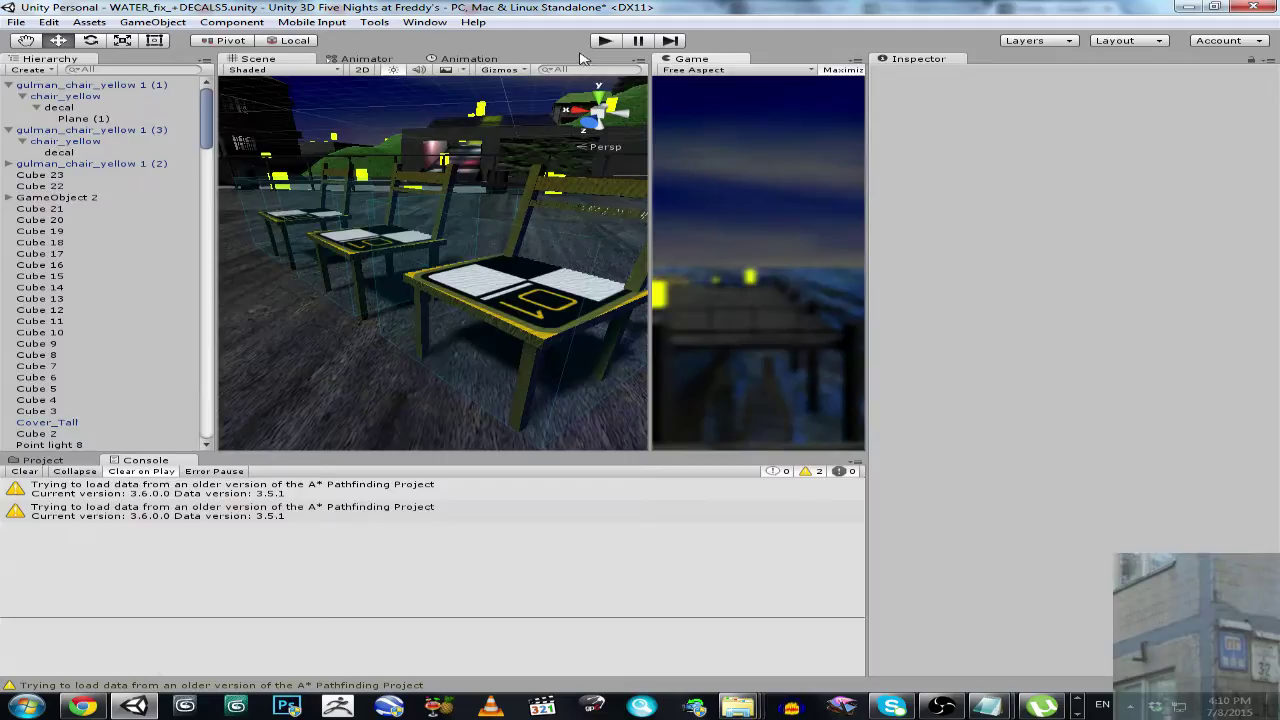
pyautogui.click(8, 85)
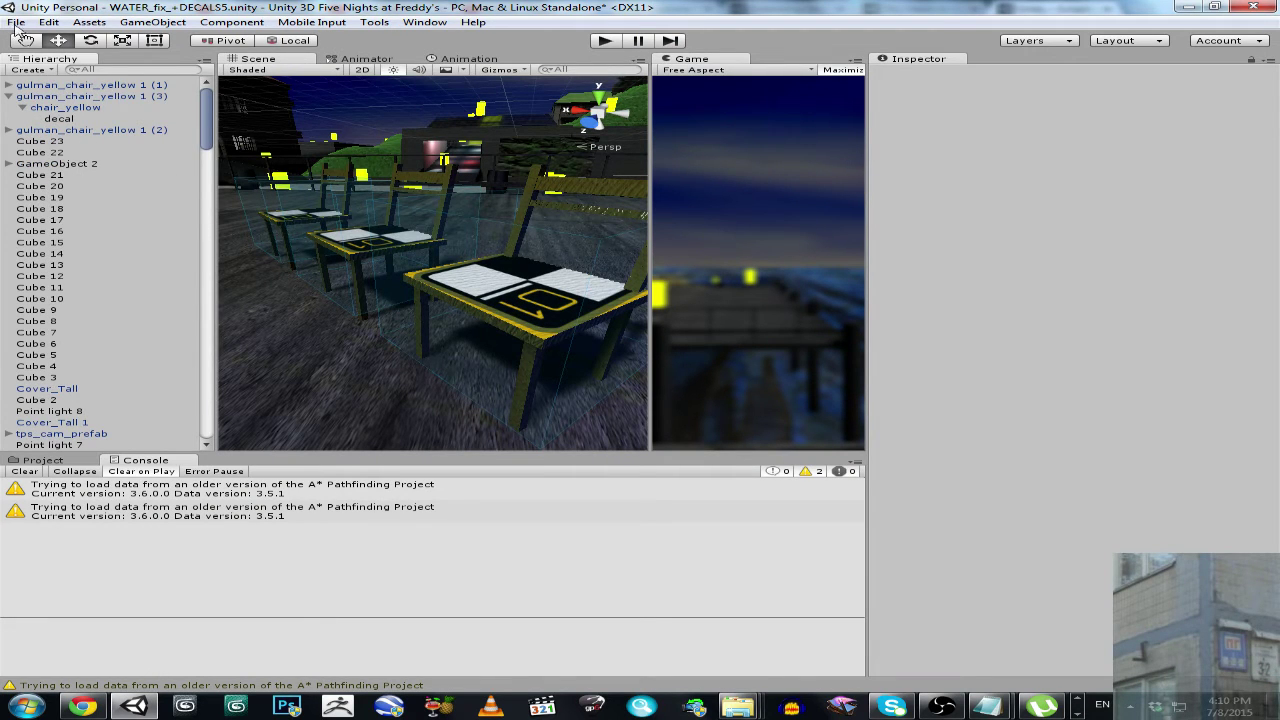
pyautogui.click(17, 22)
pyautogui.click(34, 56)
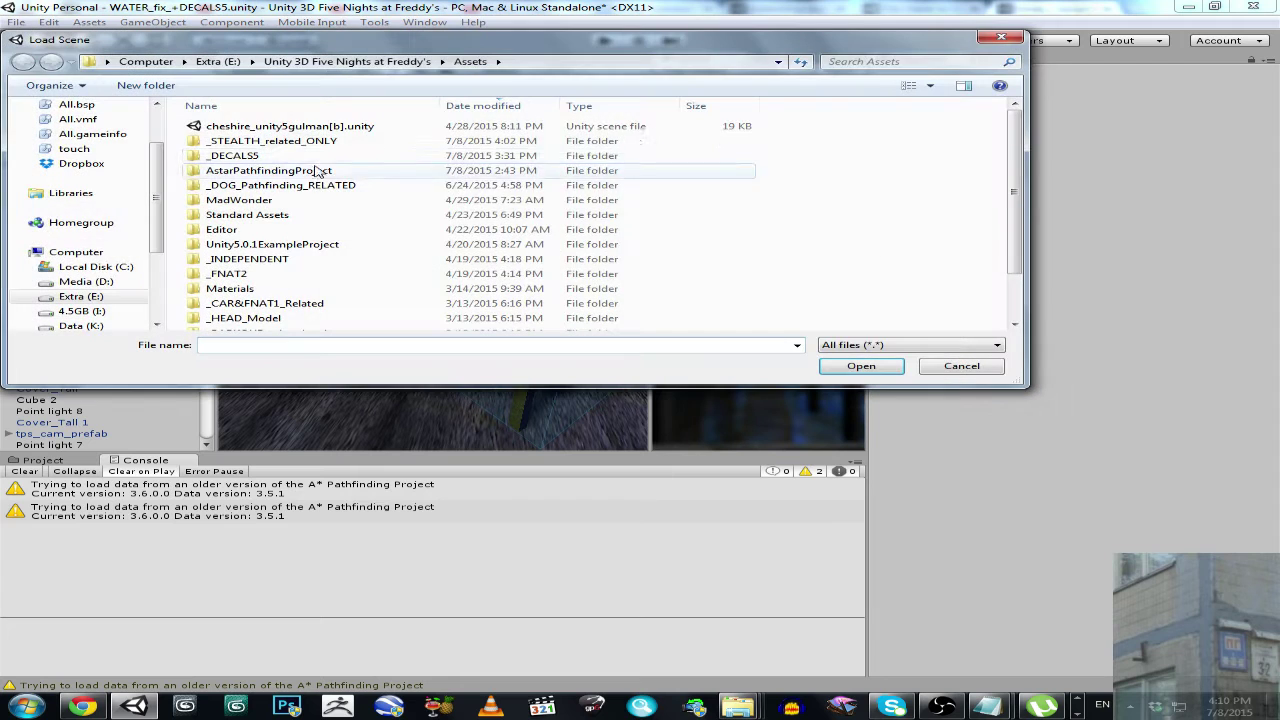
pyautogui.doubleClick(260, 141)
pyautogui.doubleClick(247, 127)
pyautogui.click(707, 380)
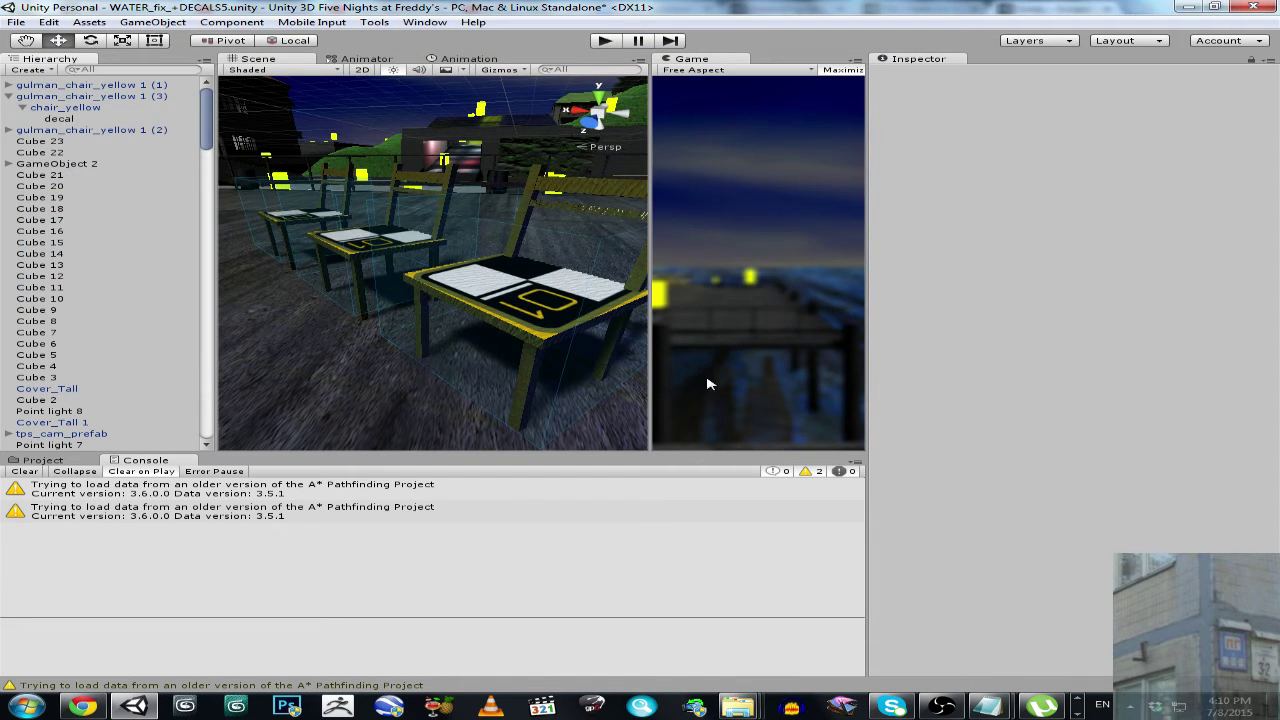
# Undo away the extra chair copies (3) and (2)
pyautogui.hotkey('ctrl', 'z')
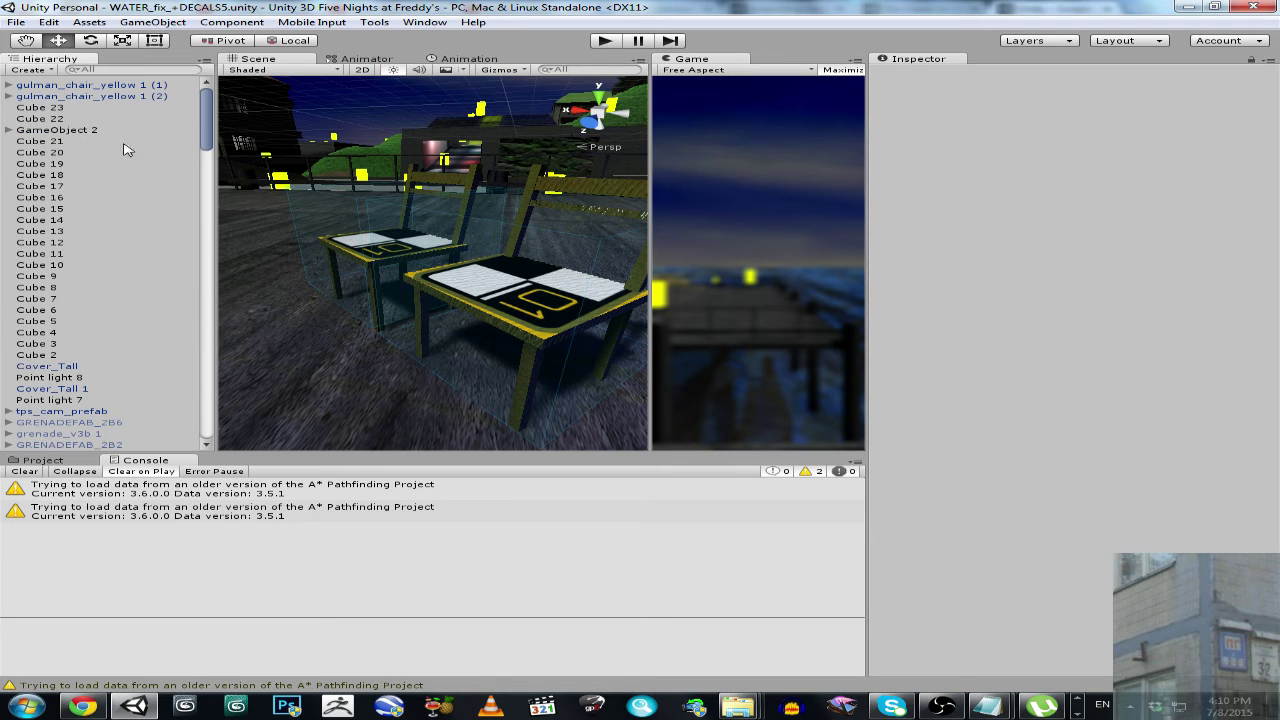
pyautogui.click(148, 86)
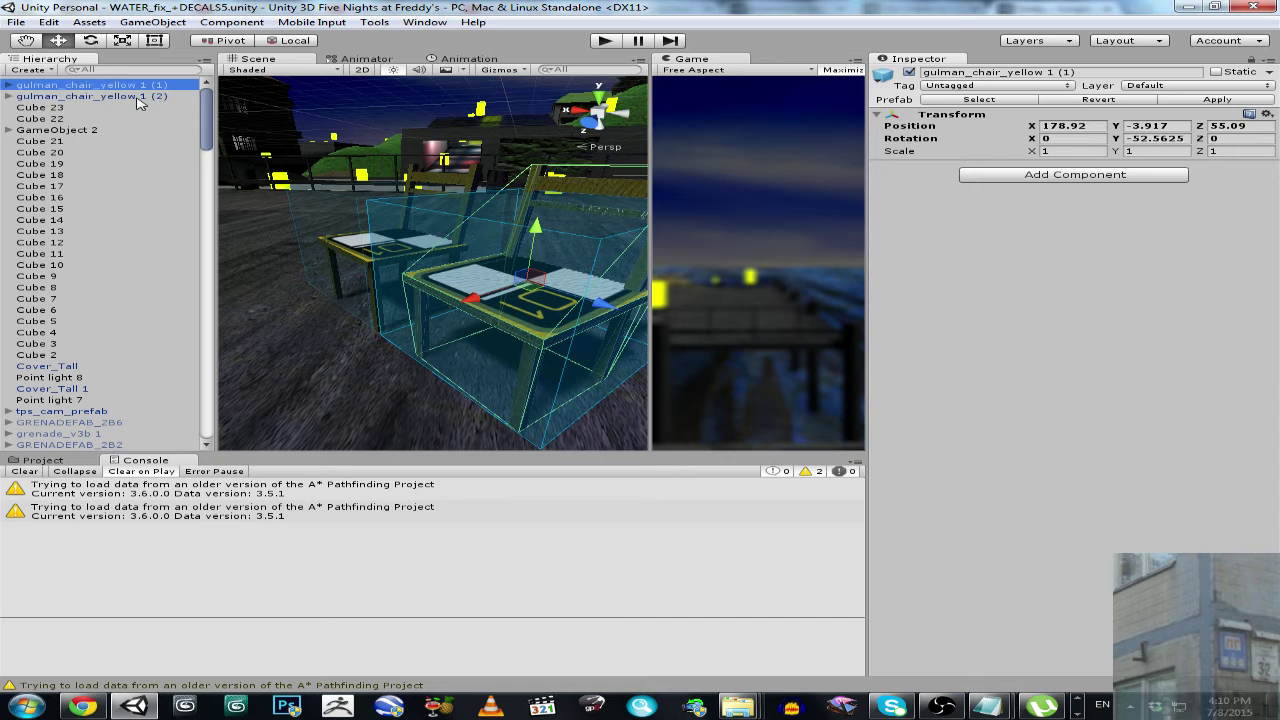
pyautogui.click(141, 96)
pyautogui.hotkey('ctrl', 'z')
pyautogui.hotkey('ctrl', 'z')
pyautogui.hotkey('ctrl', 'z')
# Make two copies of the front chair, sliding them left behind it
pyautogui.click(143, 86)
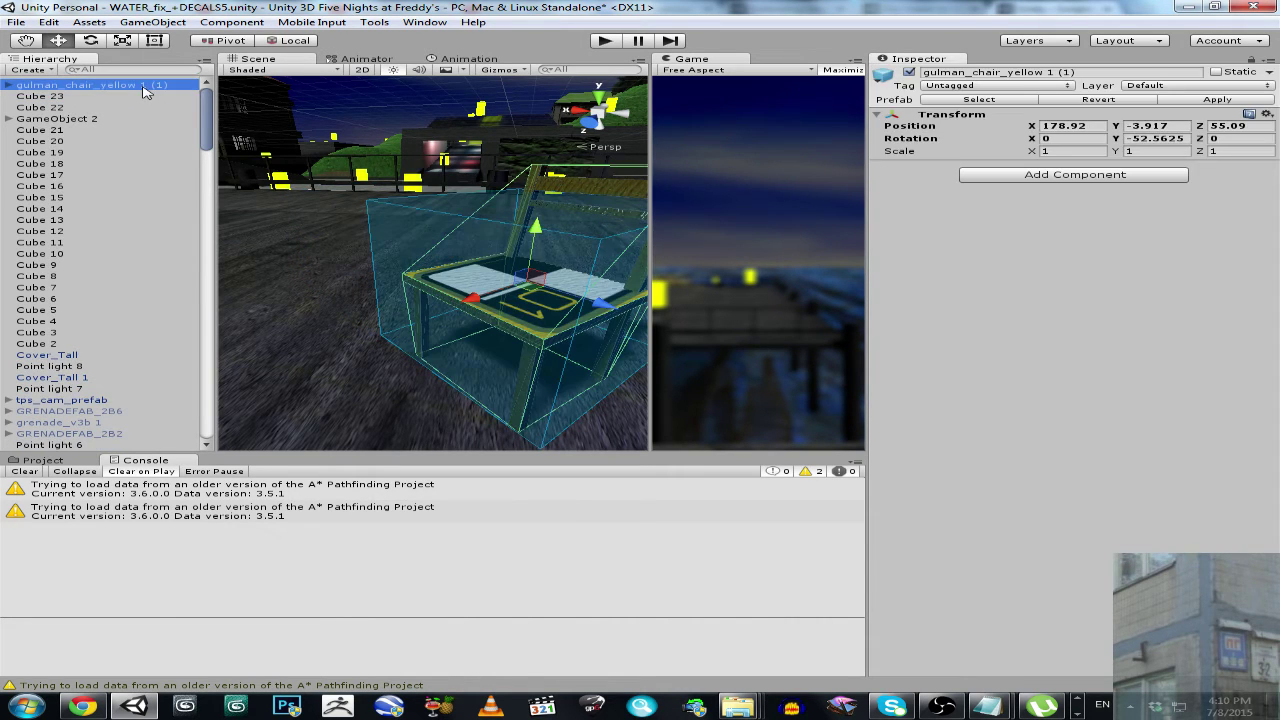
pyautogui.hotkey('ctrl', 'd')
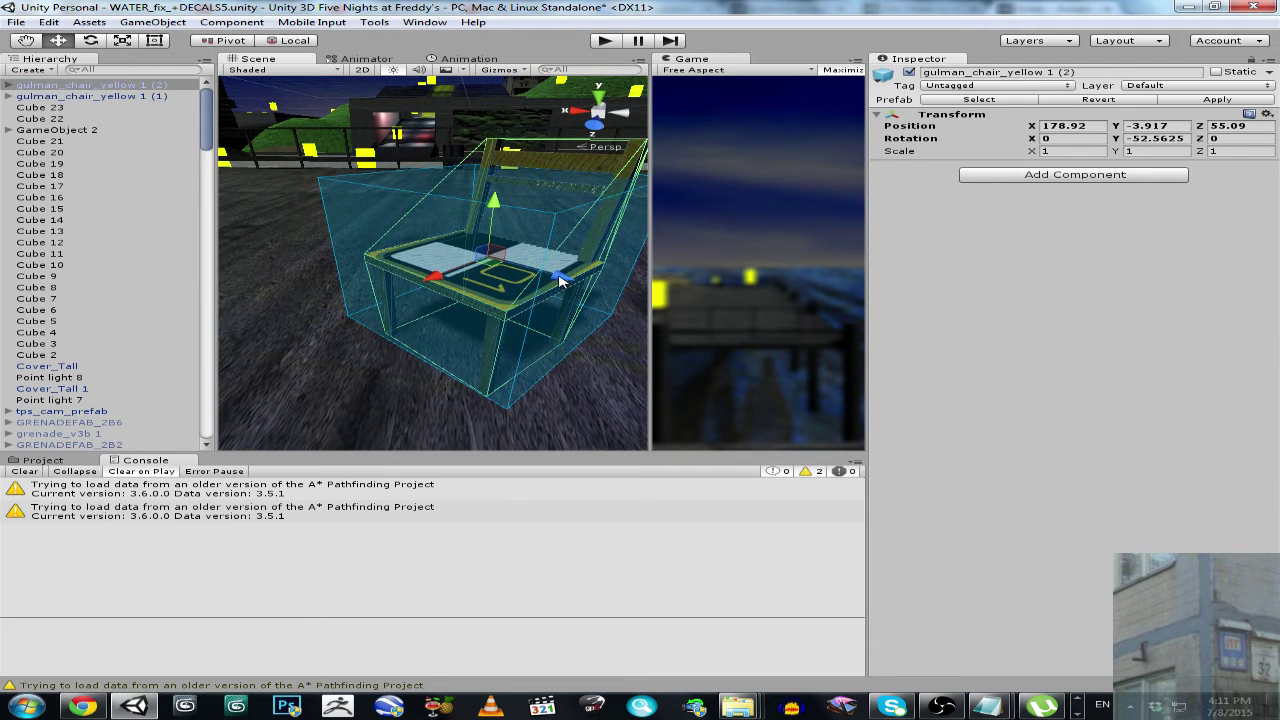
pyautogui.moveTo(548, 283)
pyautogui.mouseDown()
pyautogui.moveTo(398, 236)
pyautogui.moveTo(172, 123)
pyautogui.mouseUp()
pyautogui.hotkey('ctrl', 'd')
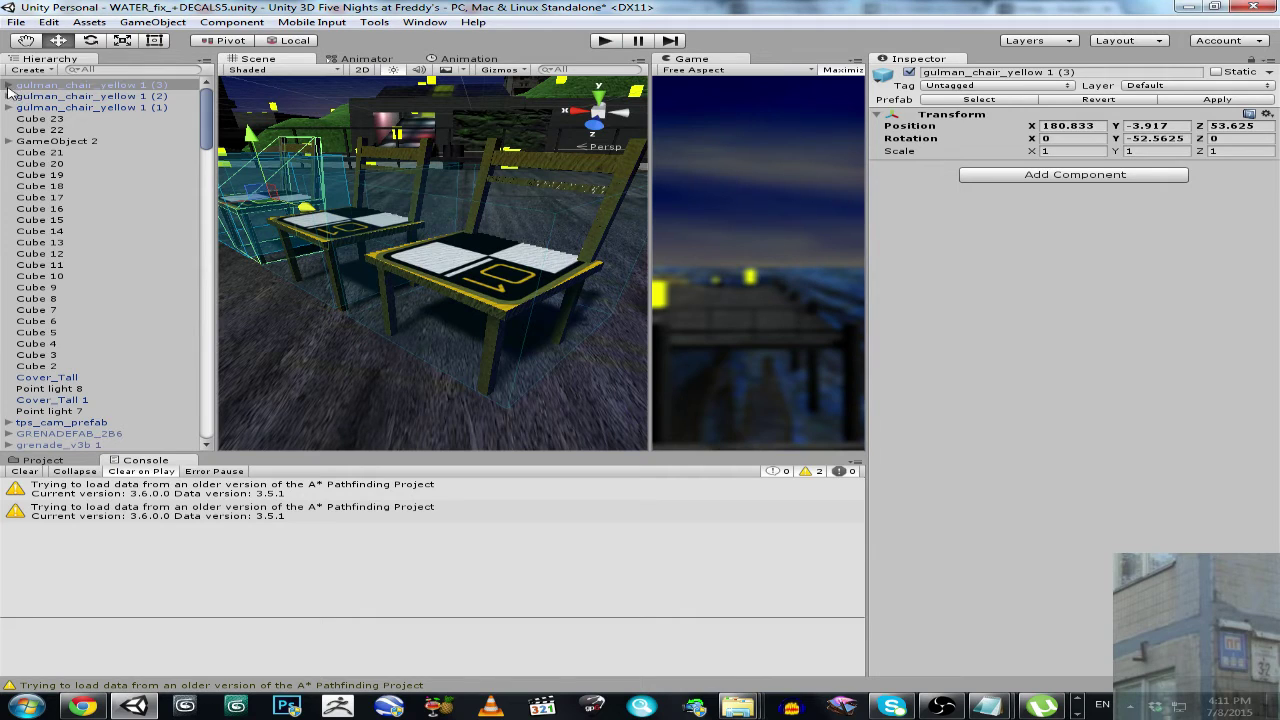
# Remove Plane (1) from the second copy's decal and start a play test
pyautogui.click(9, 87)
pyautogui.click(22, 96)
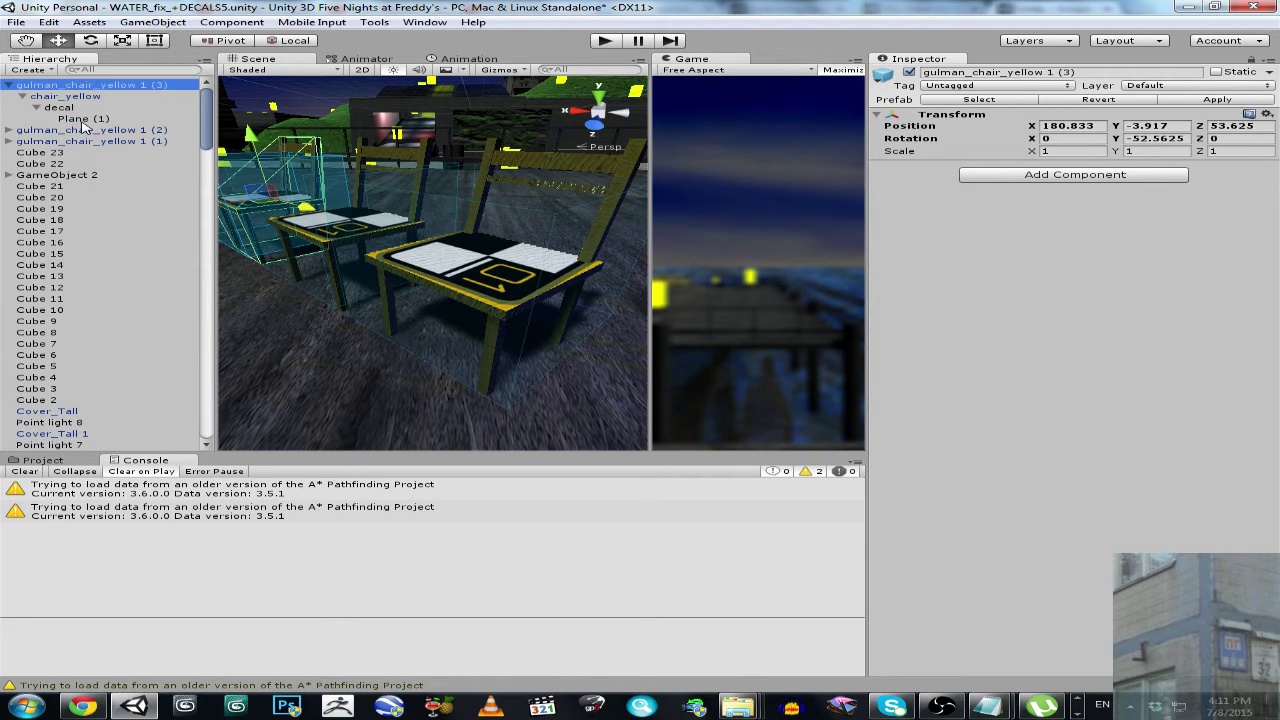
pyautogui.click(84, 118)
pyautogui.click(9, 85)
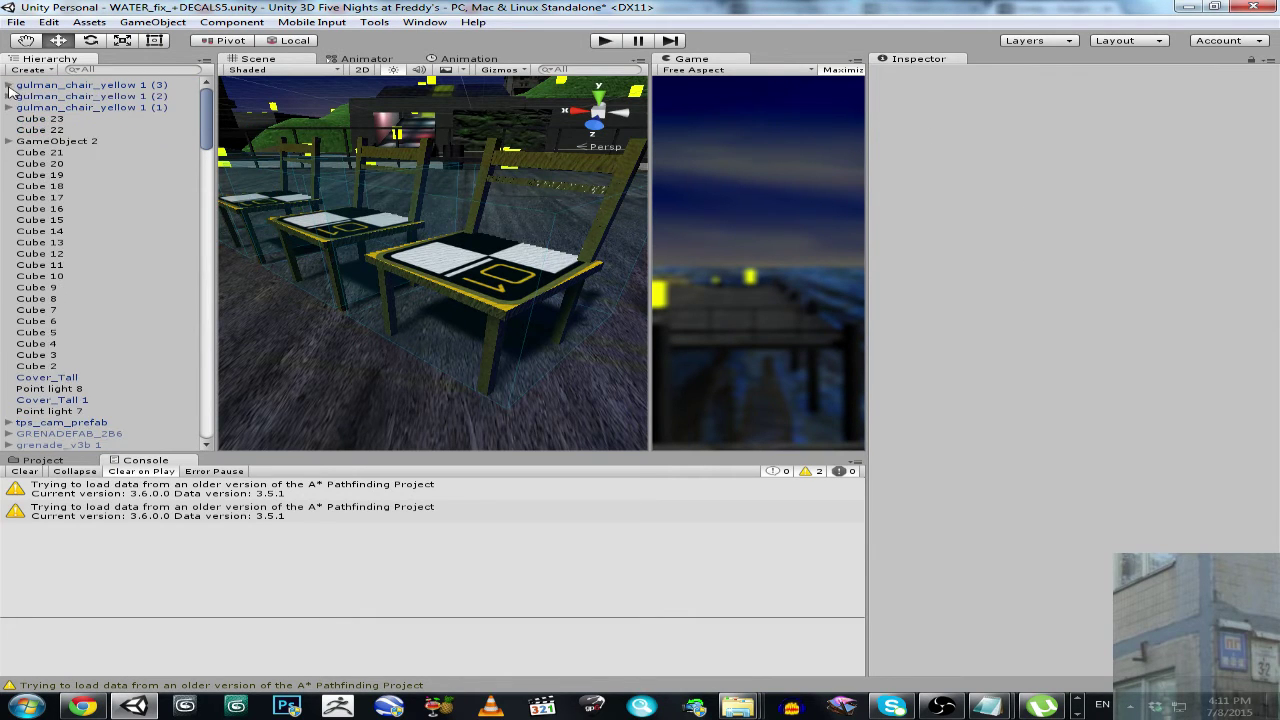
pyautogui.click(9, 96)
pyautogui.click(22, 107)
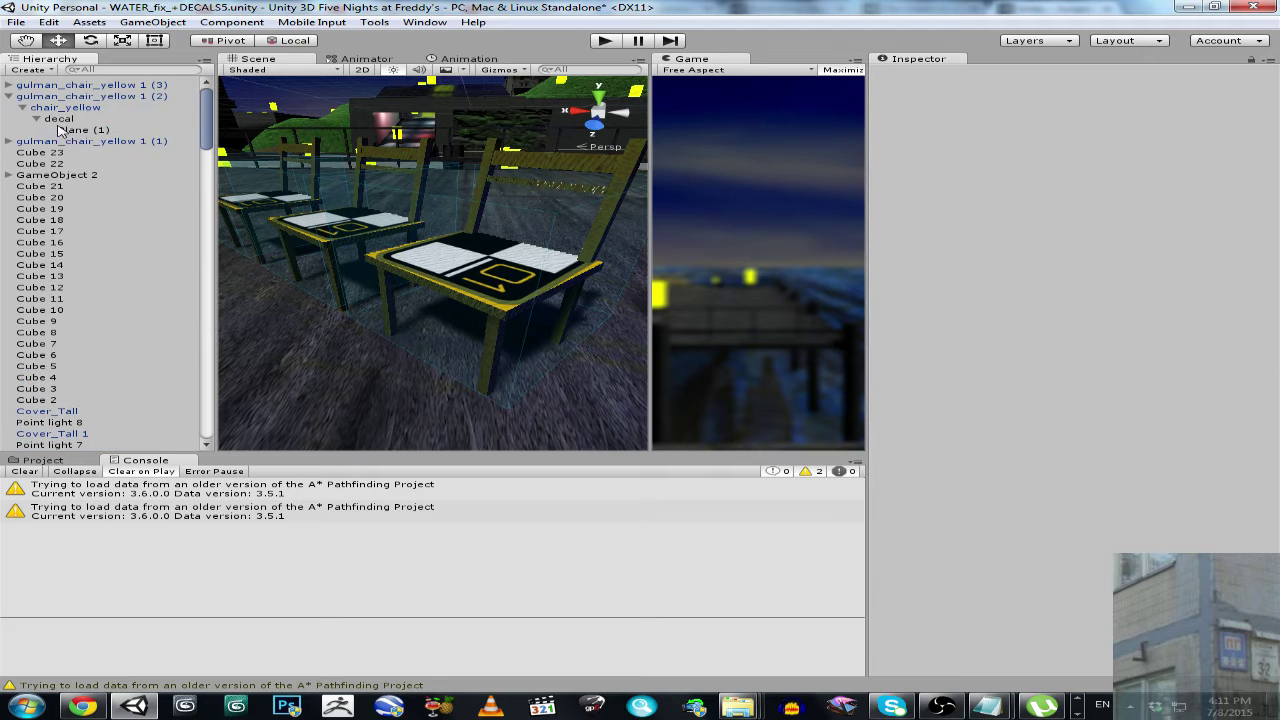
pyautogui.click(60, 118)
pyautogui.click(607, 42)
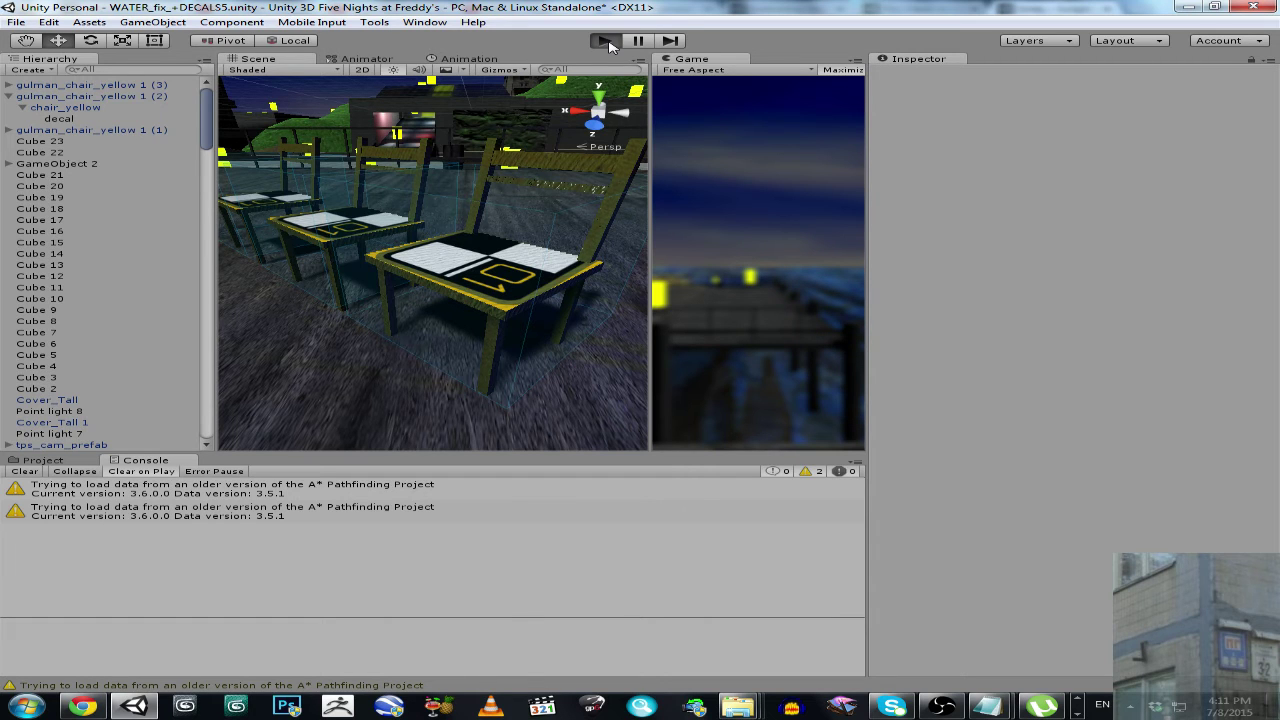
# Run a play test, stop it with Ctrl+P, and clear the Console log
pyautogui.click(607, 41)
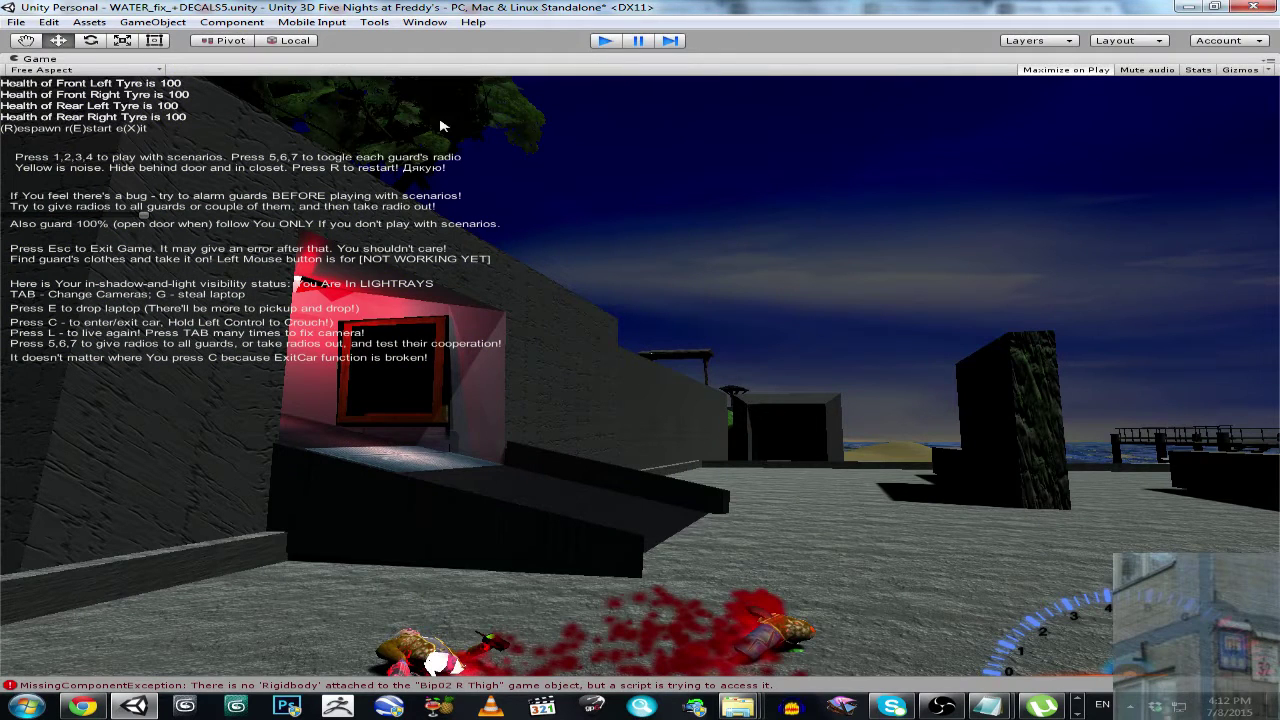
pyautogui.hotkey('ctrl', 'p')
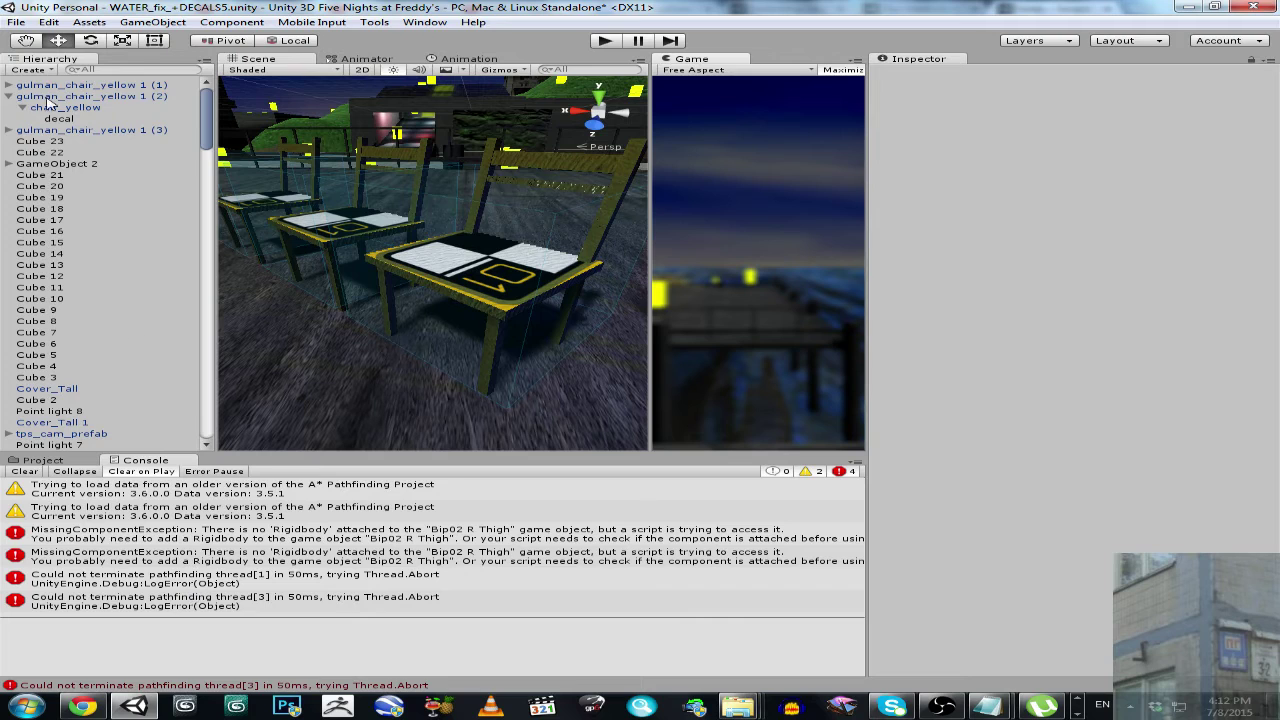
pyautogui.click(25, 471)
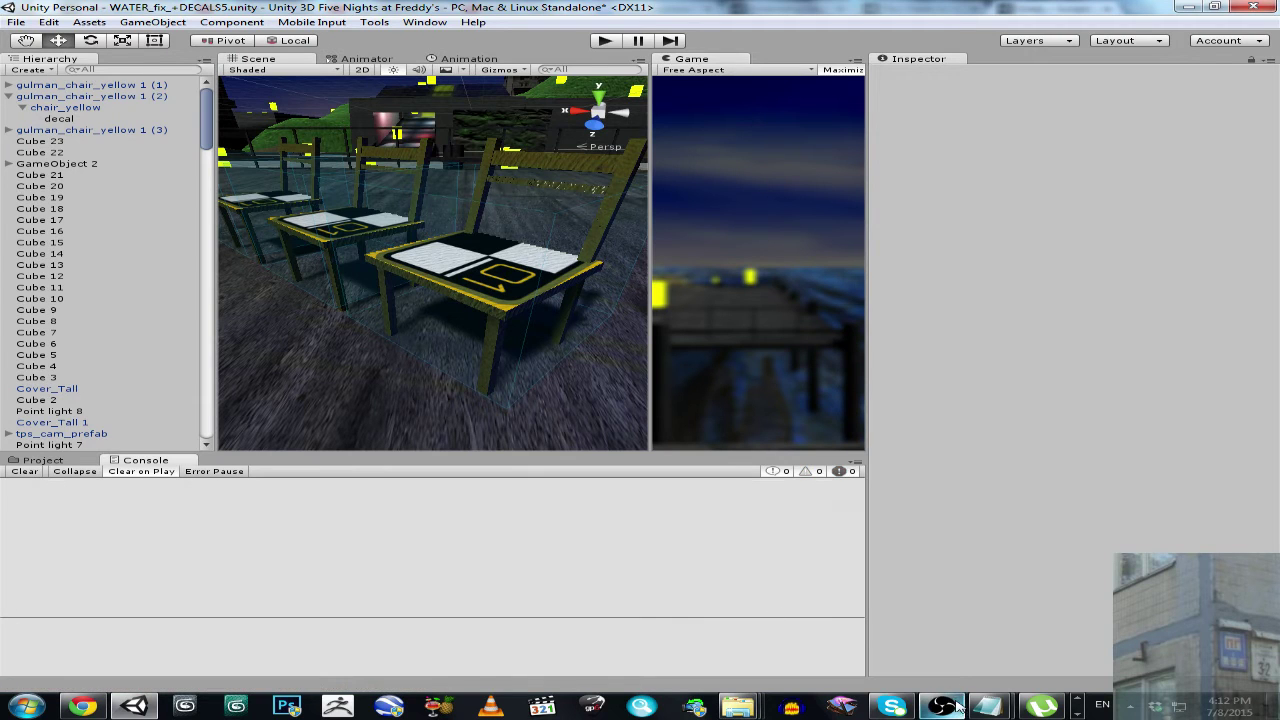